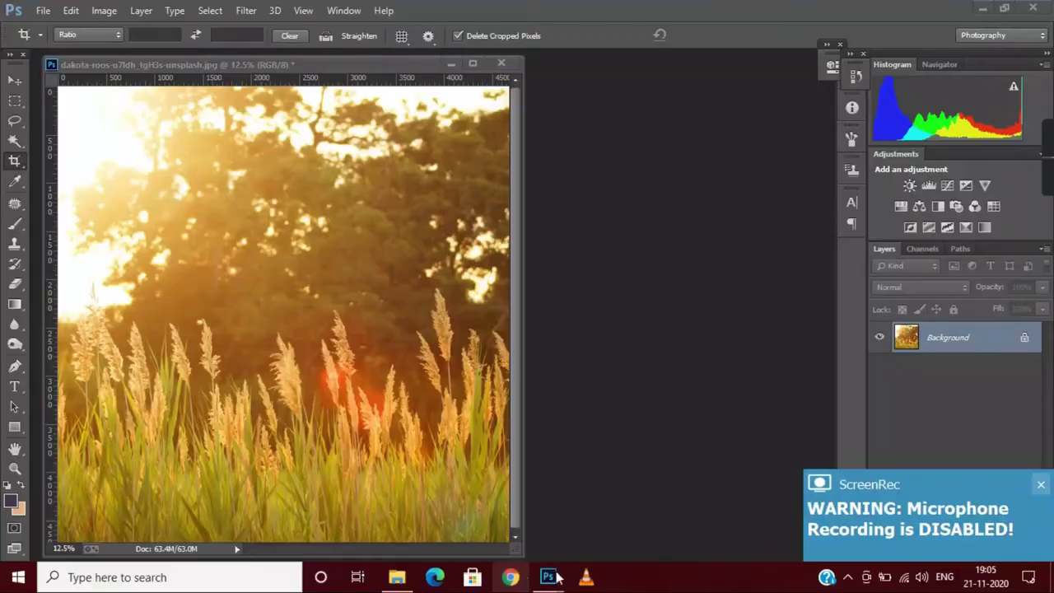
- Drag the cut-out man from efes.png into the grass field photo and centre him
{"action": "left_click", "coordinate": [1041, 485]}
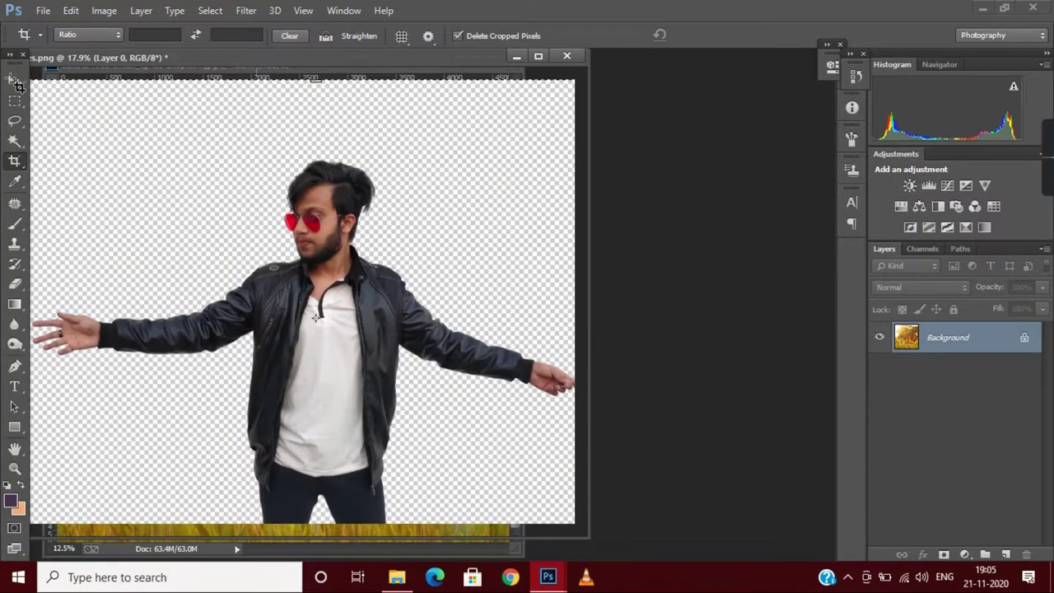
{"action": "key", "text": "v"}
{"action": "left_click_drag", "start_coordinate": [125, 58], "coordinate": [254, 339]}
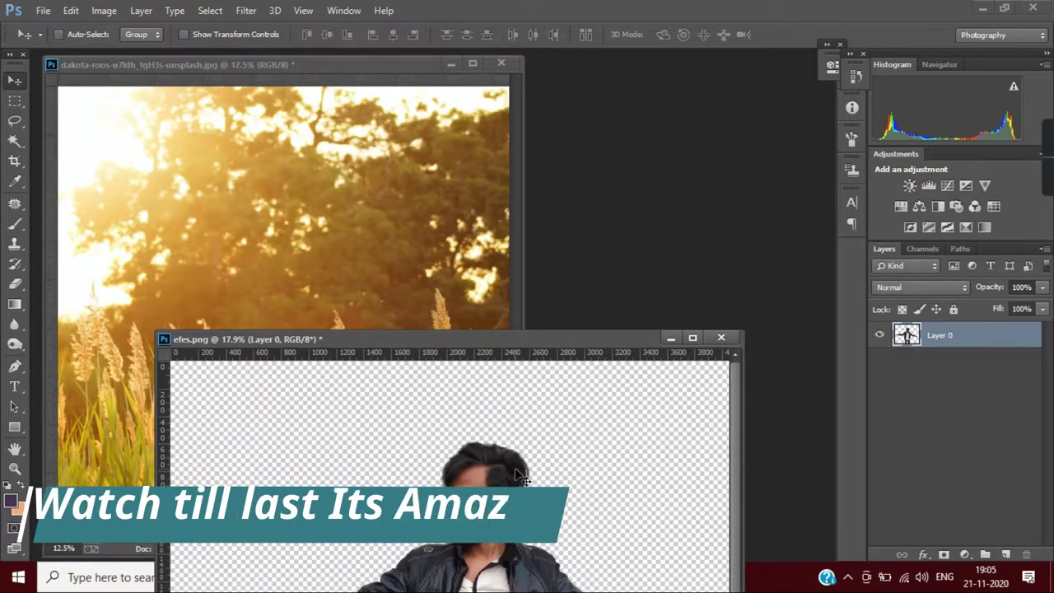
{"action": "mouse_move", "coordinate": [519, 474]}
{"action": "left_mouse_down"}
{"action": "mouse_move", "coordinate": [535, 312]}
{"action": "mouse_move", "coordinate": [475, 294]}
{"action": "left_mouse_up"}
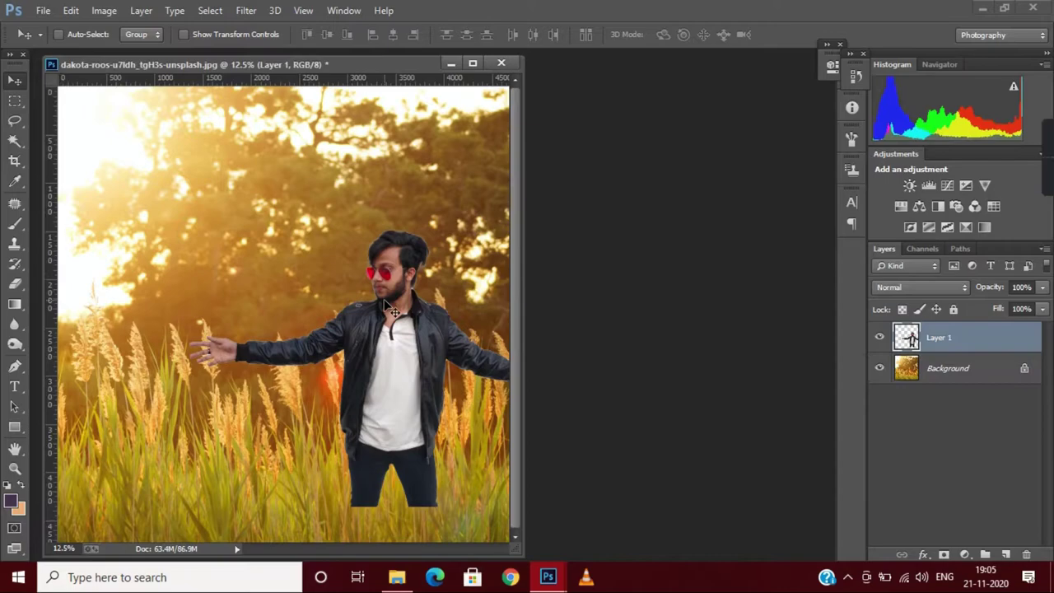
{"action": "scroll", "coordinate": [475, 294], "scroll_direction": "down", "scroll_amount": 3}
{"action": "left_click_drag", "start_coordinate": [341, 336], "coordinate": [279, 338]}
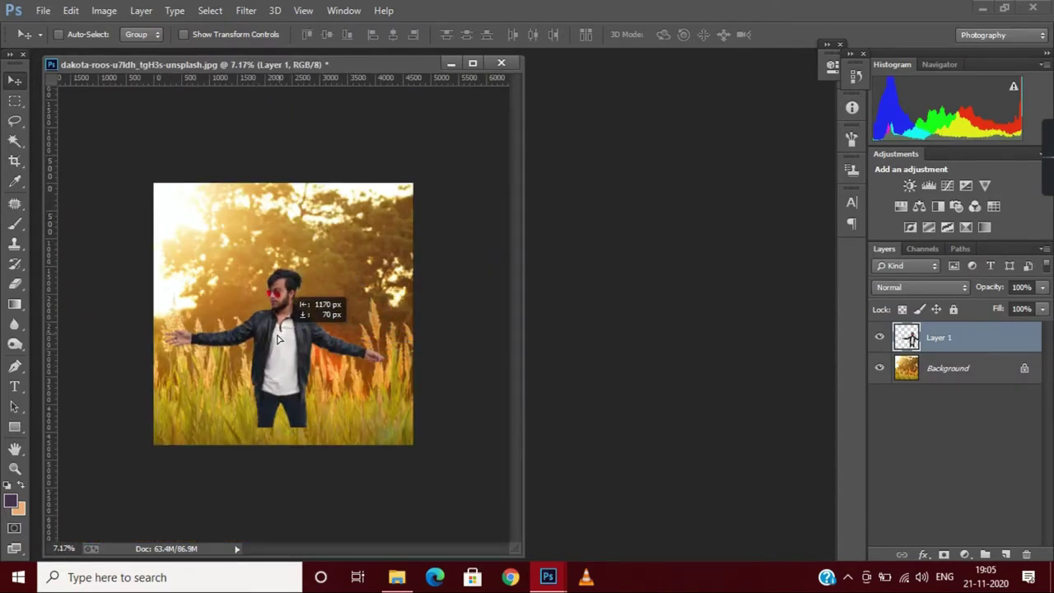
- Scale the man to about 118% width and 114% height, tilt him -3.12°, and reposition him
{"action": "key", "text": "ctrl+t"}
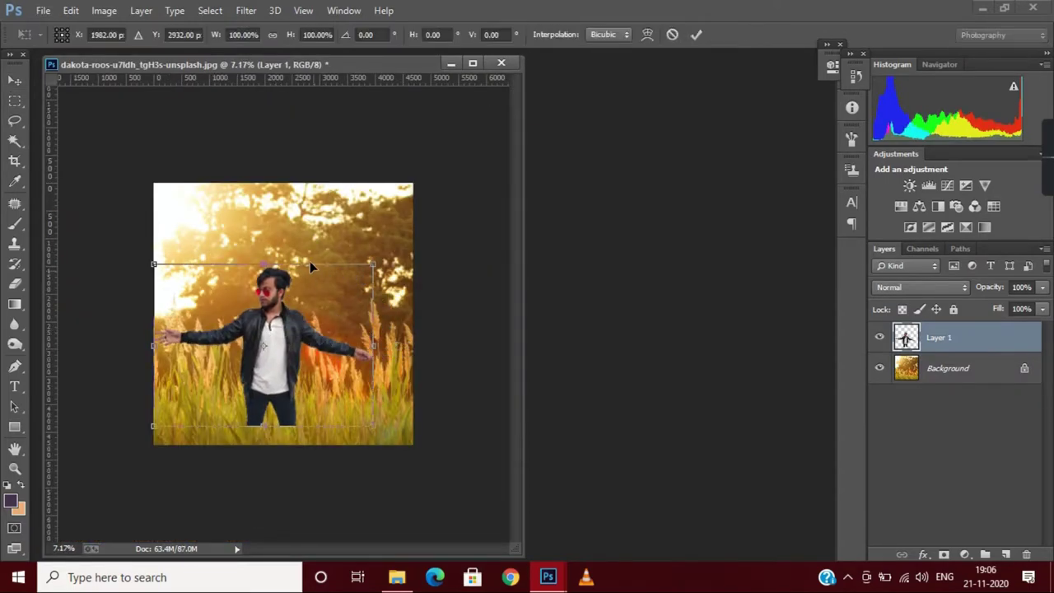
{"action": "left_click_drag", "start_coordinate": [374, 256], "coordinate": [405, 235]}
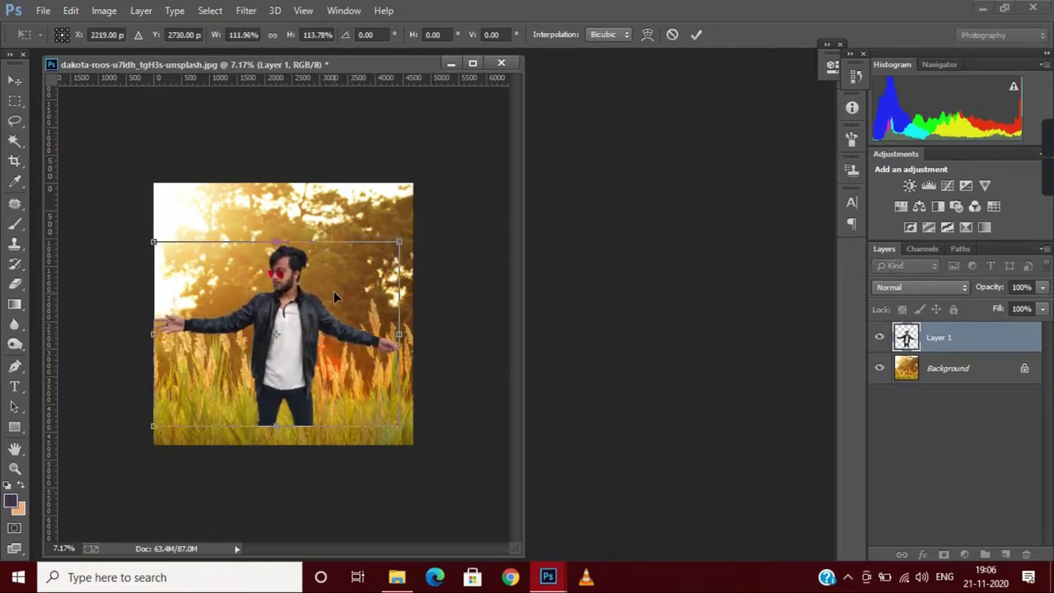
{"action": "left_click_drag", "start_coordinate": [334, 291], "coordinate": [319, 288]}
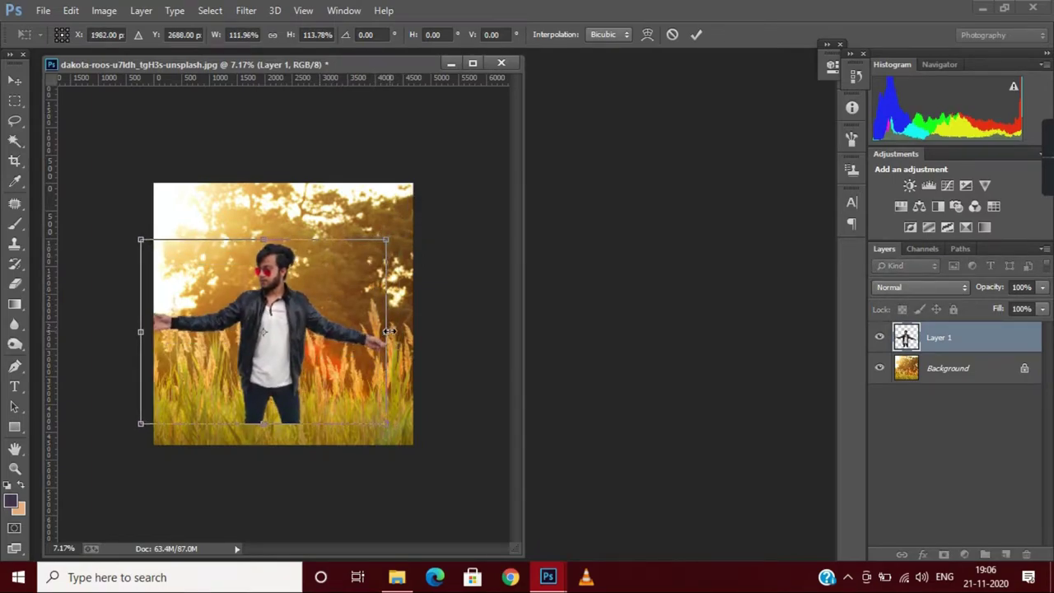
{"action": "mouse_move", "coordinate": [386, 332]}
{"action": "left_mouse_down"}
{"action": "mouse_move", "coordinate": [400, 331]}
{"action": "mouse_move", "coordinate": [342, 338]}
{"action": "mouse_move", "coordinate": [399, 327]}
{"action": "left_mouse_up"}
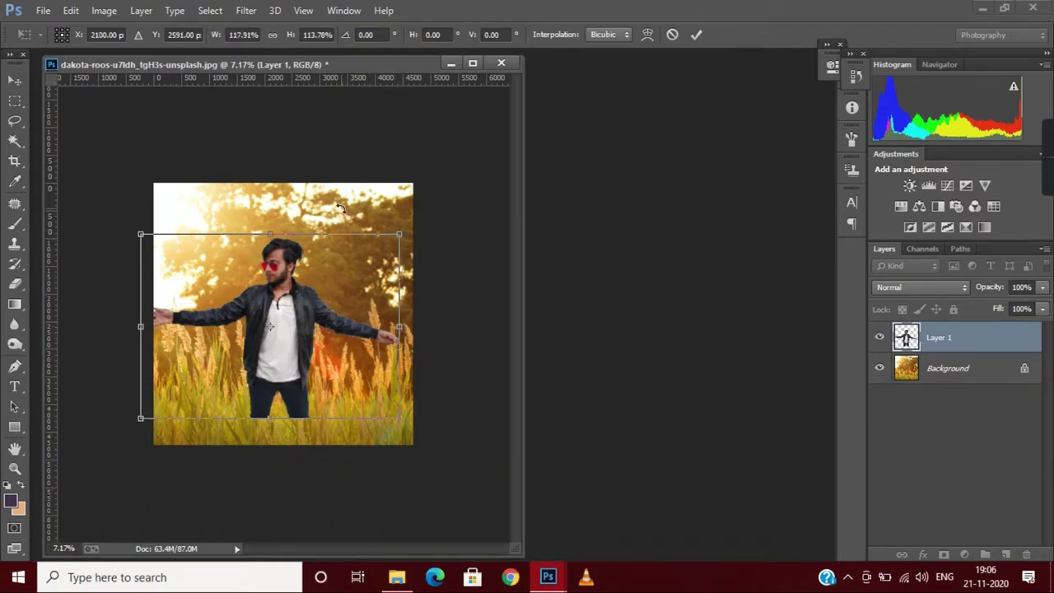
{"action": "left_click_drag", "start_coordinate": [340, 208], "coordinate": [332, 207]}
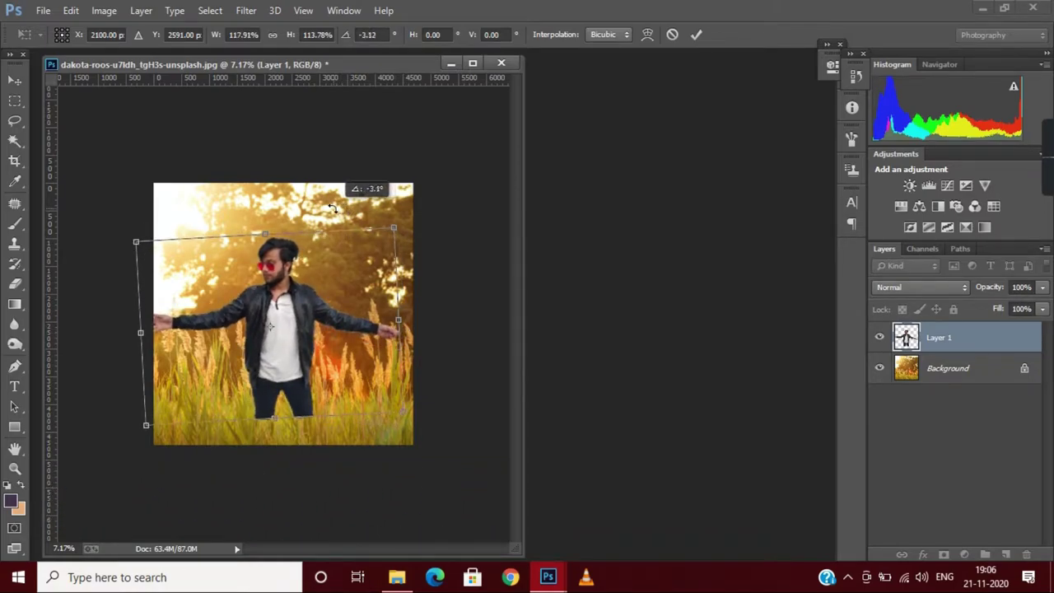
{"action": "left_click_drag", "start_coordinate": [332, 208], "coordinate": [332, 207]}
{"action": "left_click_drag", "start_coordinate": [325, 285], "coordinate": [327, 287]}
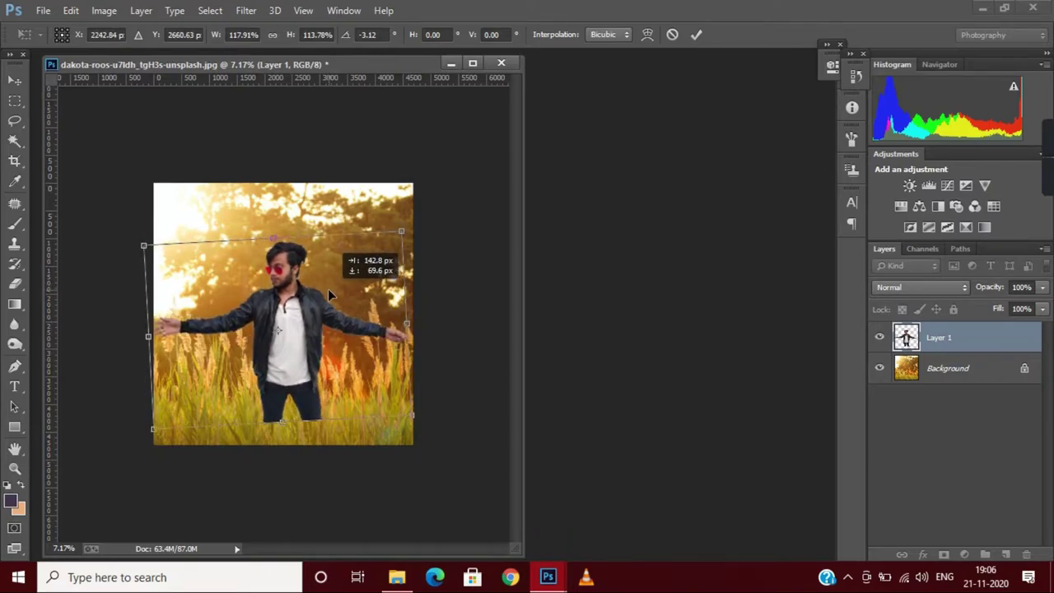
- Apply the man's transform, then duplicate the field Background and move the copy above him
{"action": "key", "text": "Return"}
{"action": "key", "text": "e"}
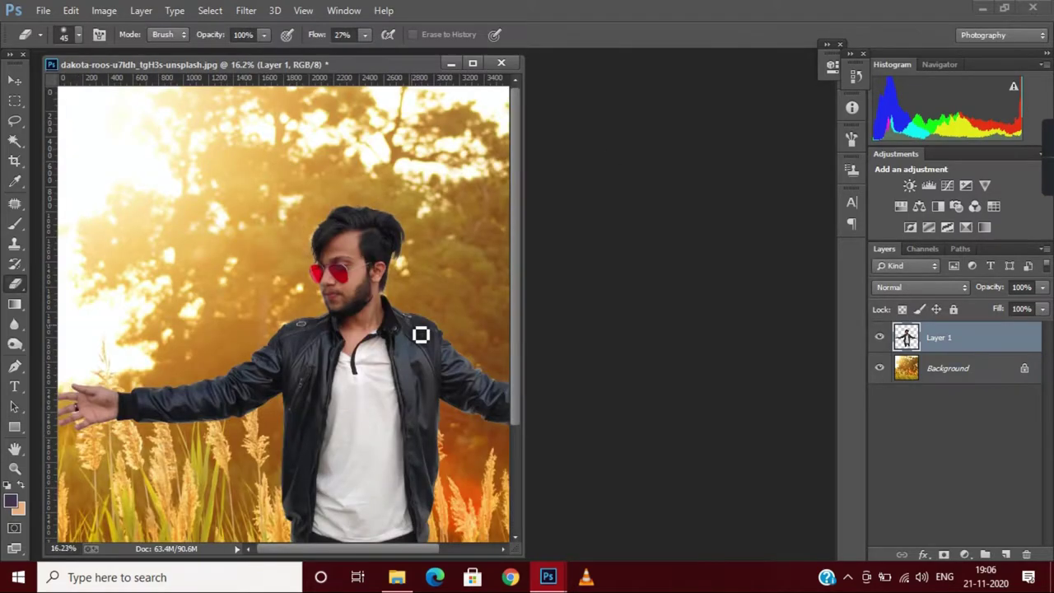
{"action": "key", "text": "ctrl+minus"}
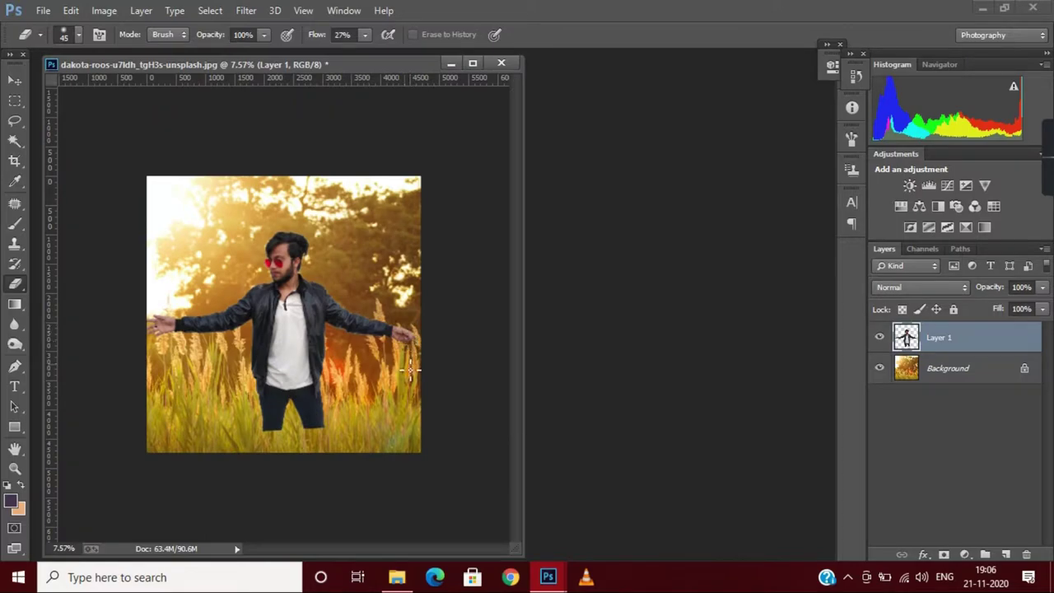
{"action": "left_click", "coordinate": [961, 371]}
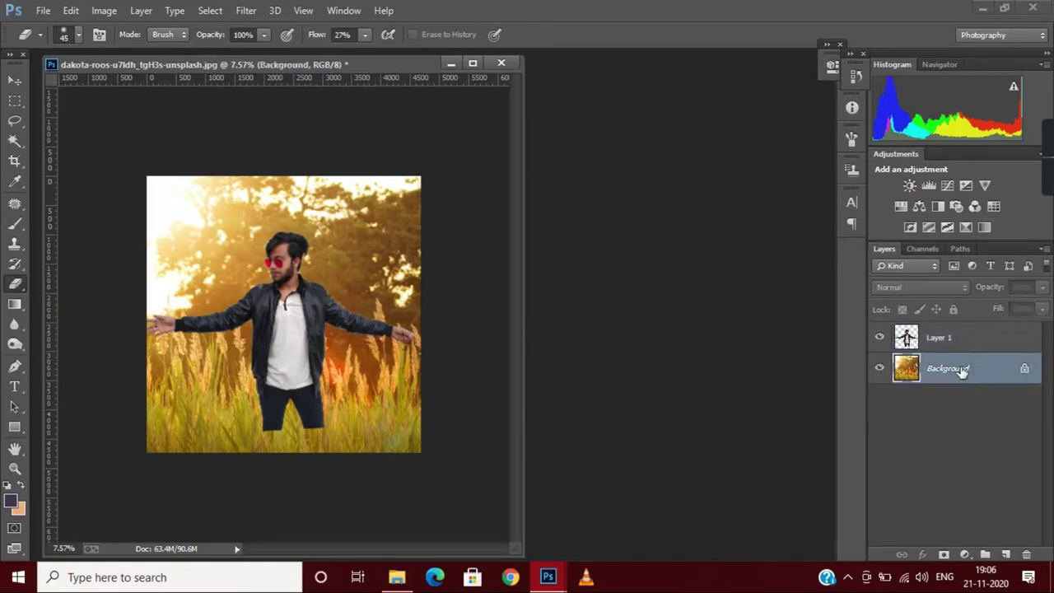
{"action": "key", "text": "ctrl+j"}
{"action": "left_click_drag", "start_coordinate": [964, 371], "coordinate": [954, 326]}
- Set the field copy to Linear Dodge (Add) and use a large eraser at 94% flow
{"action": "left_click", "coordinate": [921, 286]}
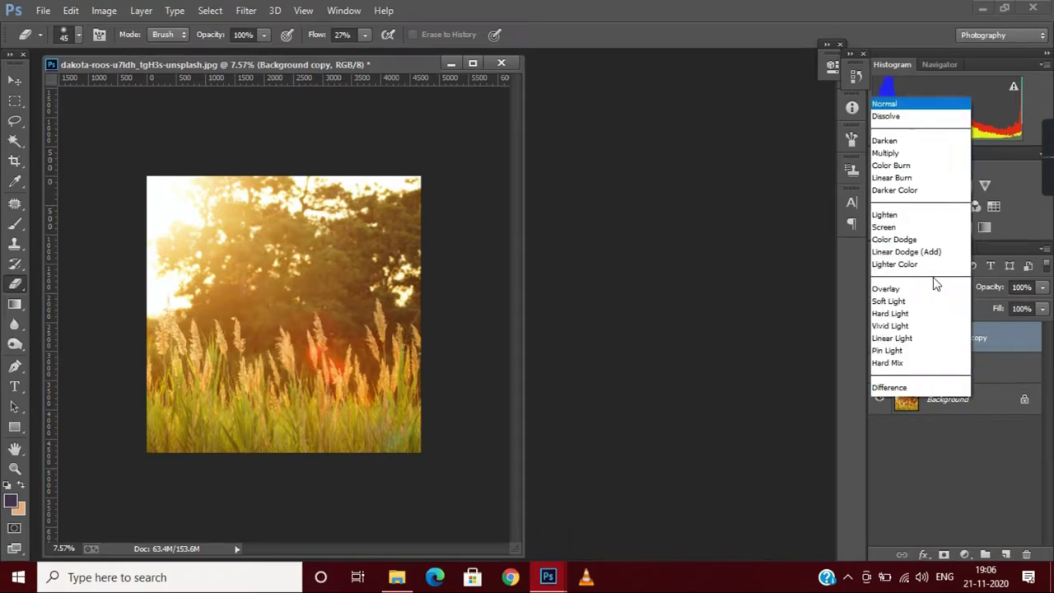
{"action": "left_click", "coordinate": [909, 155]}
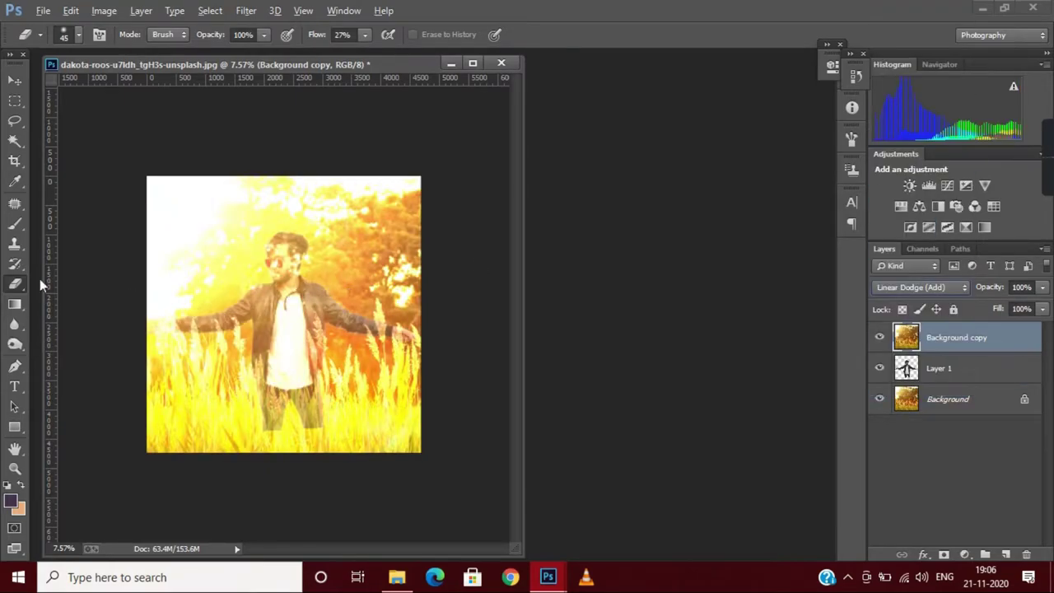
{"action": "left_click", "coordinate": [78, 36]}
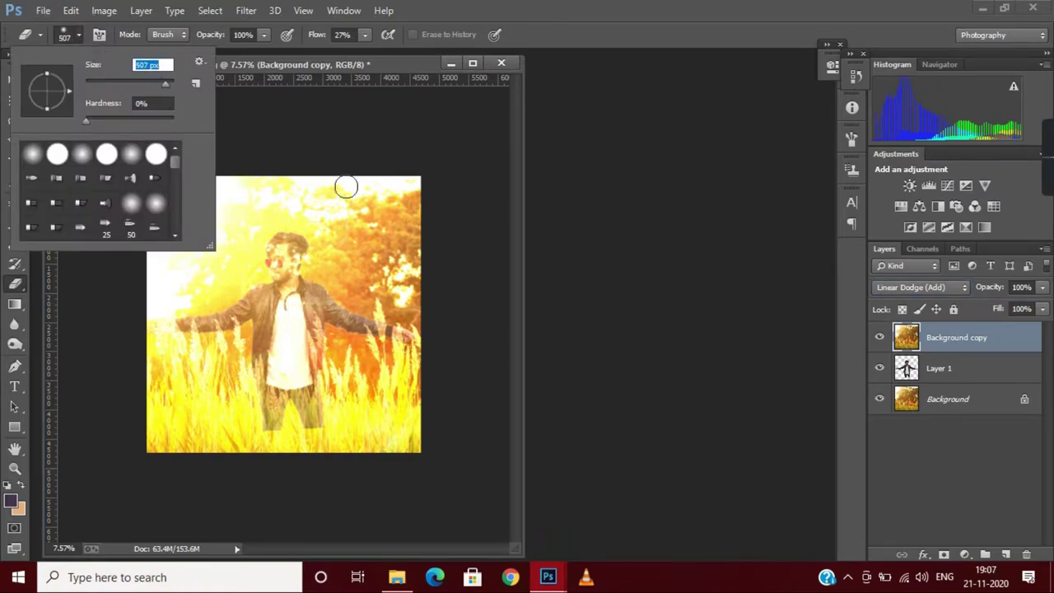
{"action": "type", "text": "2237"}
{"action": "key", "text": "Return"}
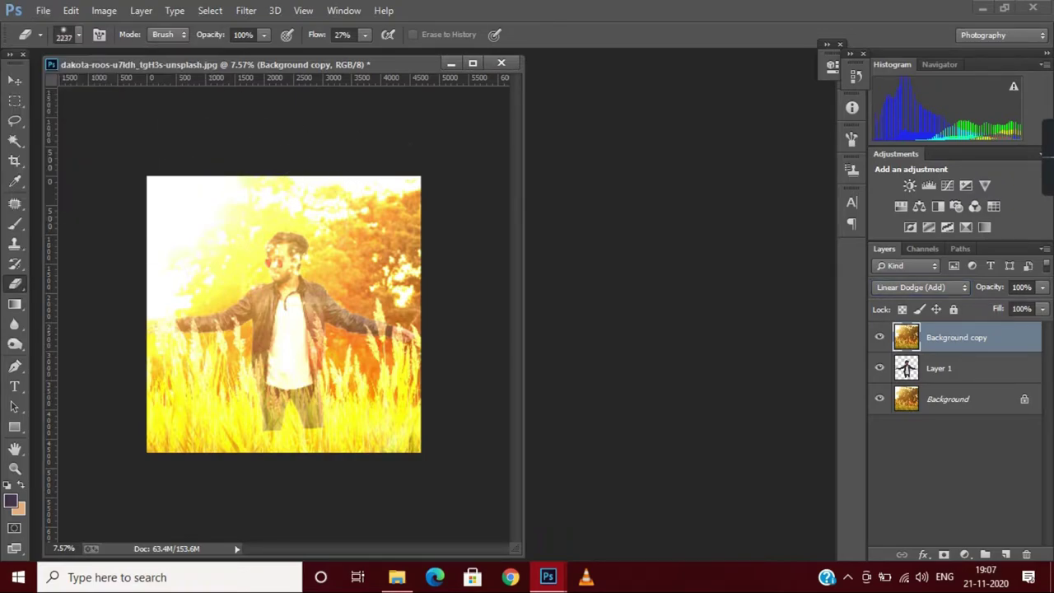
{"action": "left_click", "coordinate": [365, 35]}
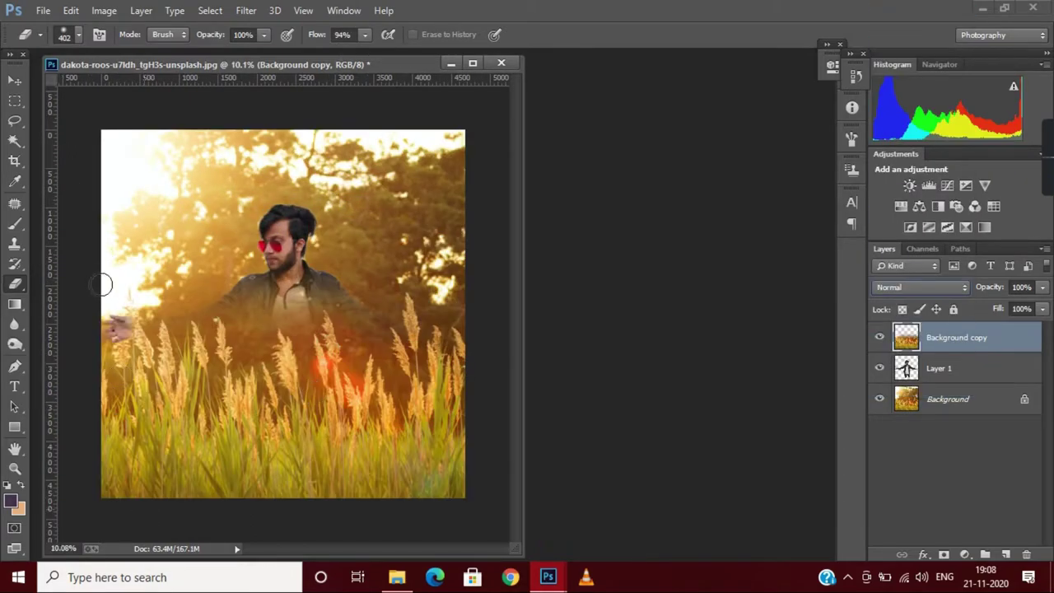
- Erase the field copy to reveal the man's torso, right hand and jacket
{"action": "mouse_move", "coordinate": [100, 285]}
{"action": "left_mouse_down"}
{"action": "mouse_move", "coordinate": [192, 278]}
{"action": "mouse_move", "coordinate": [255, 363]}
{"action": "mouse_move", "coordinate": [294, 330]}
{"action": "mouse_move", "coordinate": [387, 326]}
{"action": "mouse_move", "coordinate": [313, 315]}
{"action": "left_mouse_up"}
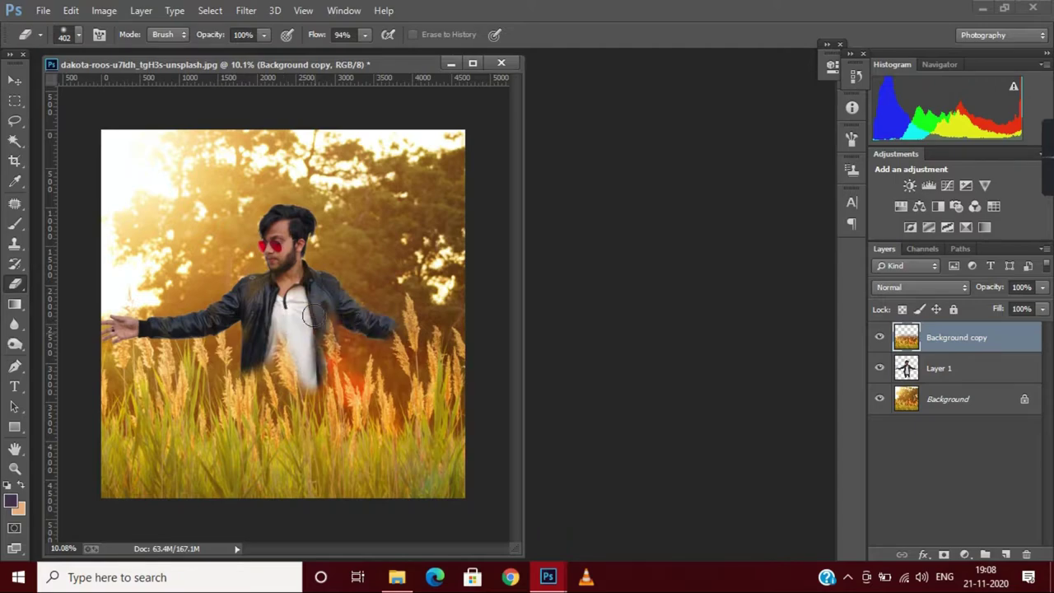
{"action": "left_click_drag", "start_coordinate": [392, 379], "coordinate": [434, 364]}
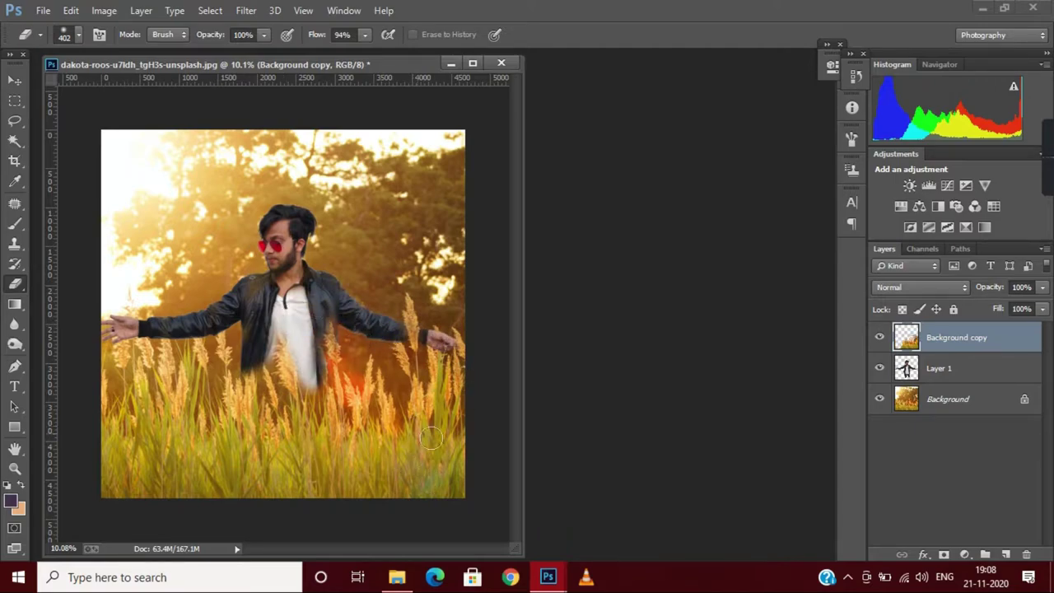
{"action": "mouse_move", "coordinate": [347, 482]}
{"action": "left_mouse_down"}
{"action": "mouse_move", "coordinate": [278, 394]}
{"action": "mouse_move", "coordinate": [276, 321]}
{"action": "left_mouse_up"}
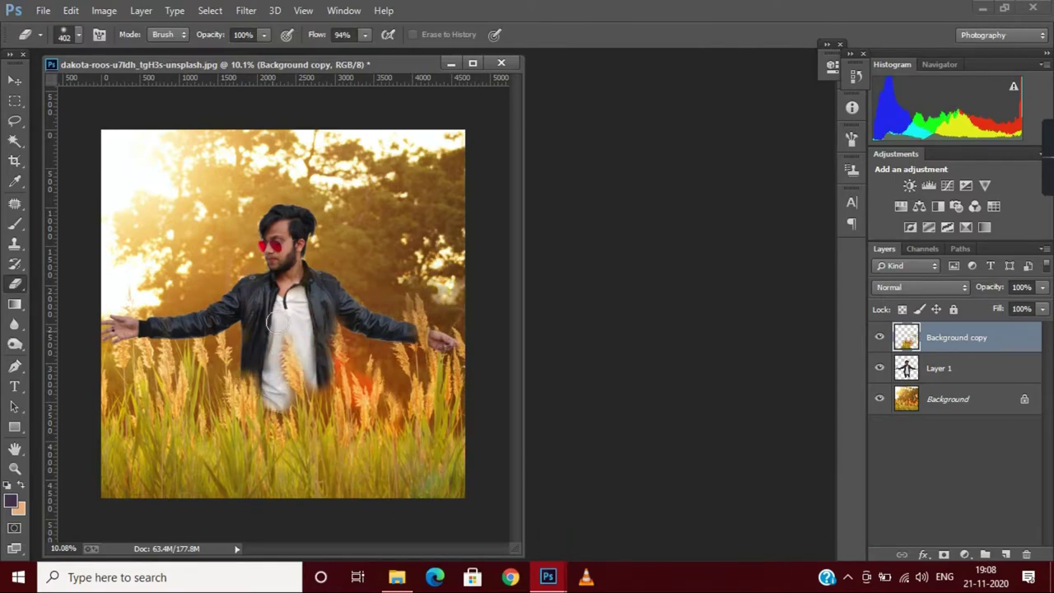
{"action": "key", "text": "ctrl+t"}
- Stretch the grass copy layer down past the bottom edge and apply it
{"action": "left_click_drag", "start_coordinate": [282, 498], "coordinate": [298, 517]}
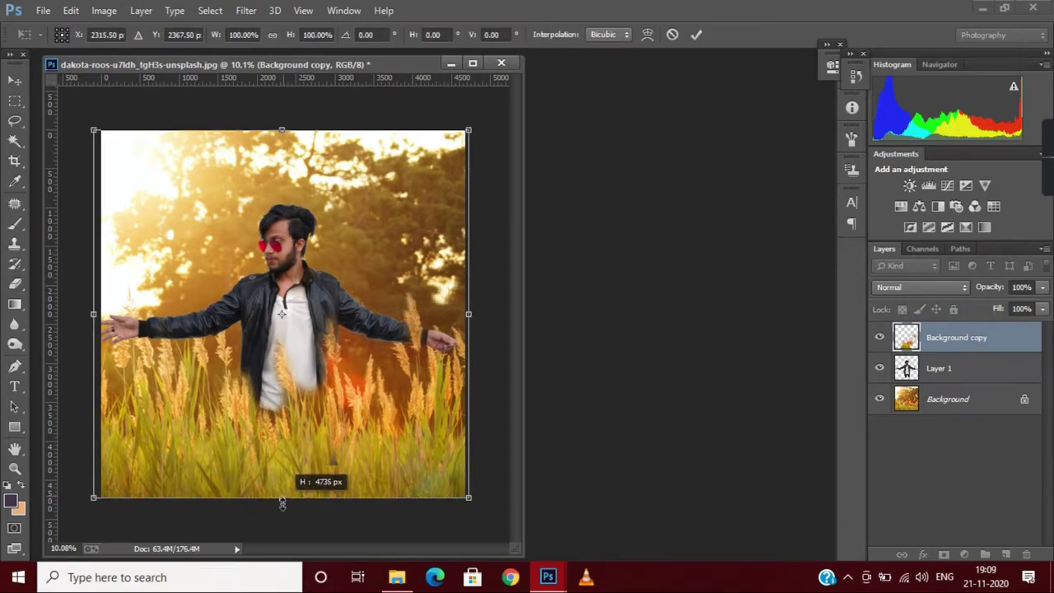
{"action": "left_click", "coordinate": [694, 35]}
{"action": "scroll", "coordinate": [258, 388], "scroll_direction": "up", "scroll_amount": 3}
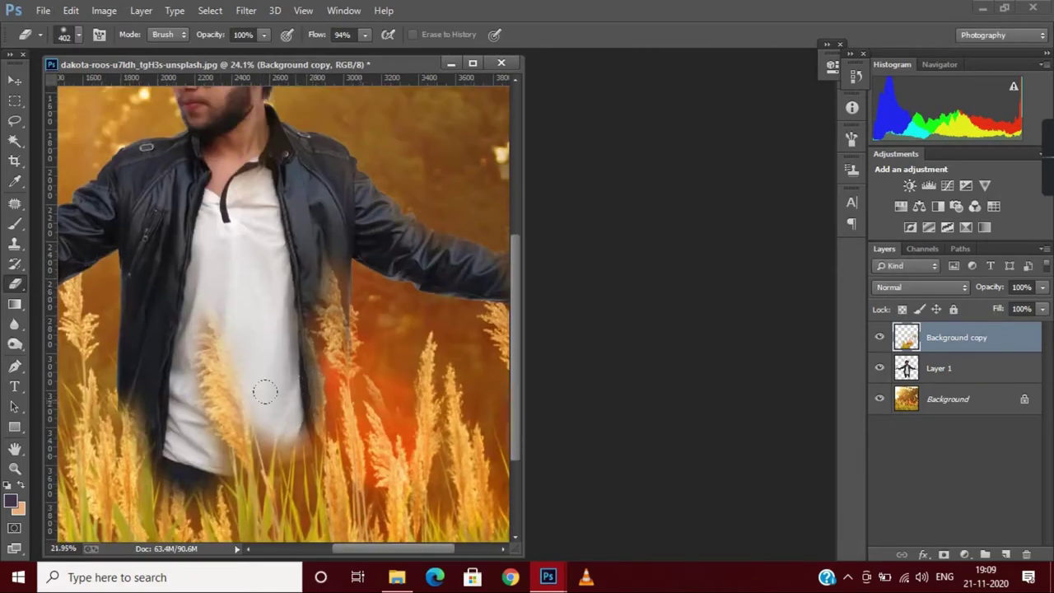
{"action": "scroll", "coordinate": [248, 395], "scroll_direction": "down", "scroll_amount": 1}
{"action": "scroll", "coordinate": [228, 402], "scroll_direction": "down", "scroll_amount": 2}
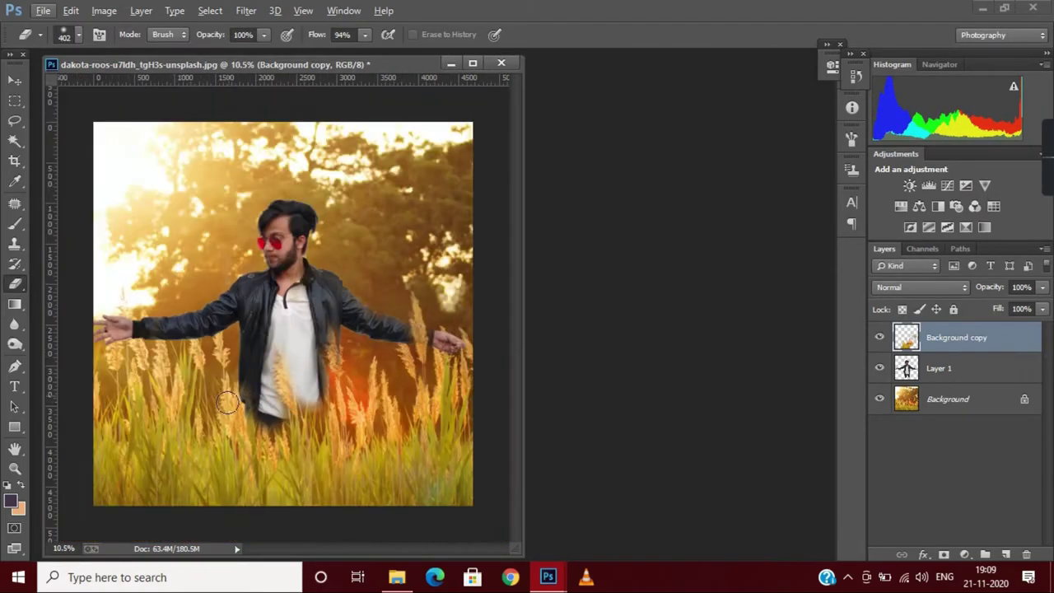
- Apply a Gaussian Blur with a 72.1-pixel radius to the grass copy
{"action": "left_click", "coordinate": [245, 10]}
{"action": "left_click", "coordinate": [504, 303]}
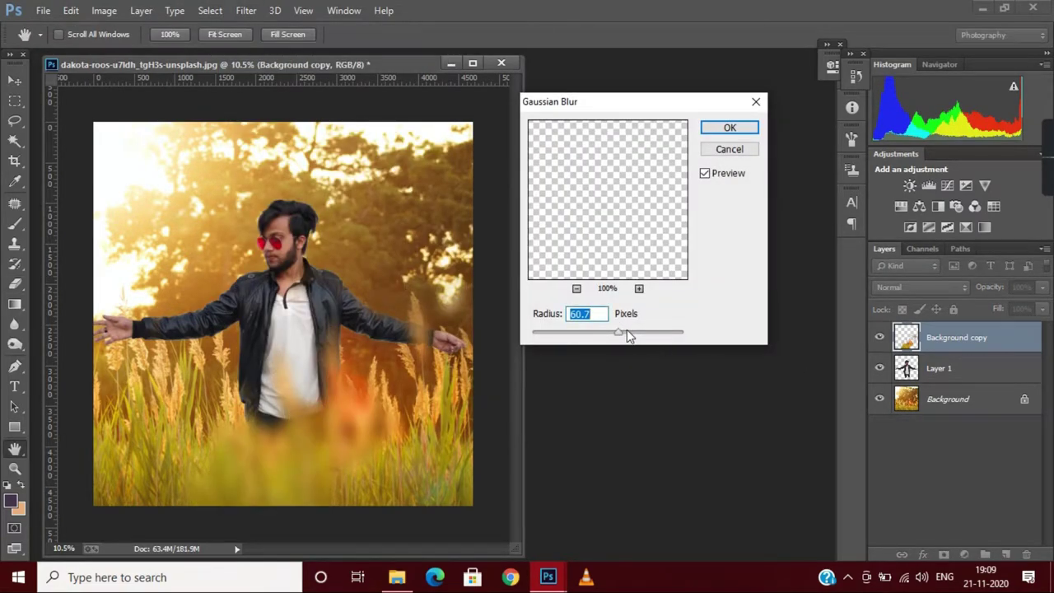
{"action": "left_click_drag", "start_coordinate": [627, 331], "coordinate": [622, 336]}
{"action": "key", "text": "Return"}
- Add a black (000000) Solid Color fill layer above the man's layer
{"action": "key", "text": "e"}
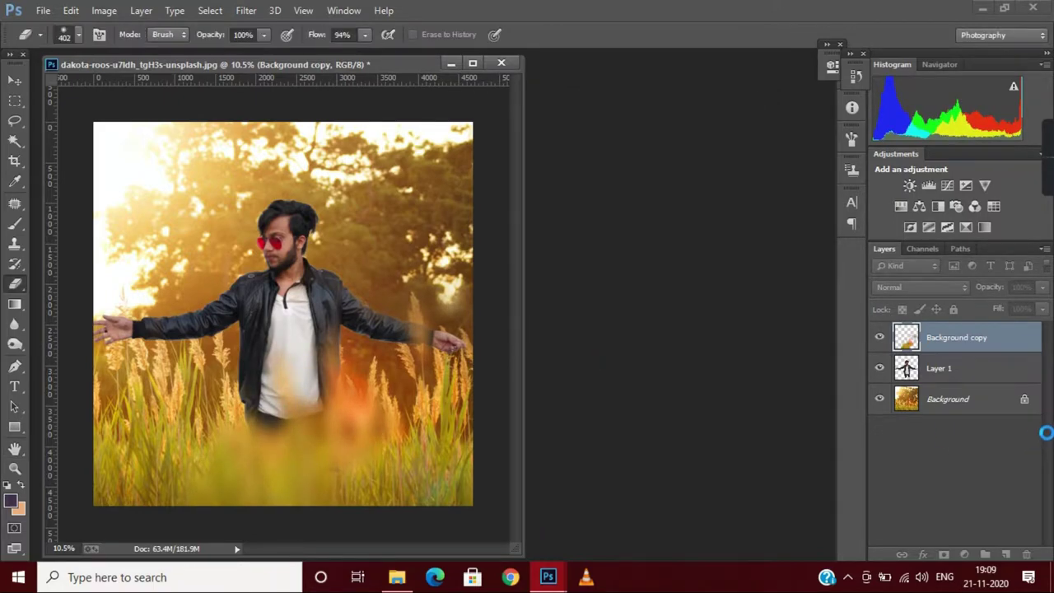
{"action": "left_click", "coordinate": [939, 368]}
{"action": "left_click", "coordinate": [965, 555]}
{"action": "left_click", "coordinate": [956, 210]}
{"action": "type", "text": "000000"}
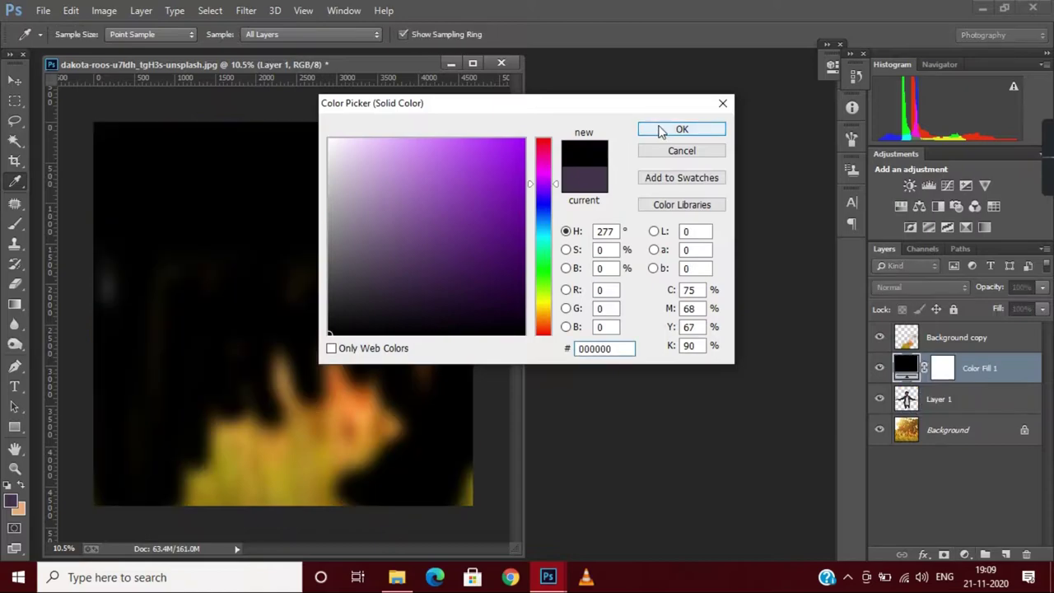
{"action": "left_click", "coordinate": [662, 133]}
- Invert the black fill's mask to hide it and clip the fill to the man
{"action": "left_click", "coordinate": [942, 368]}
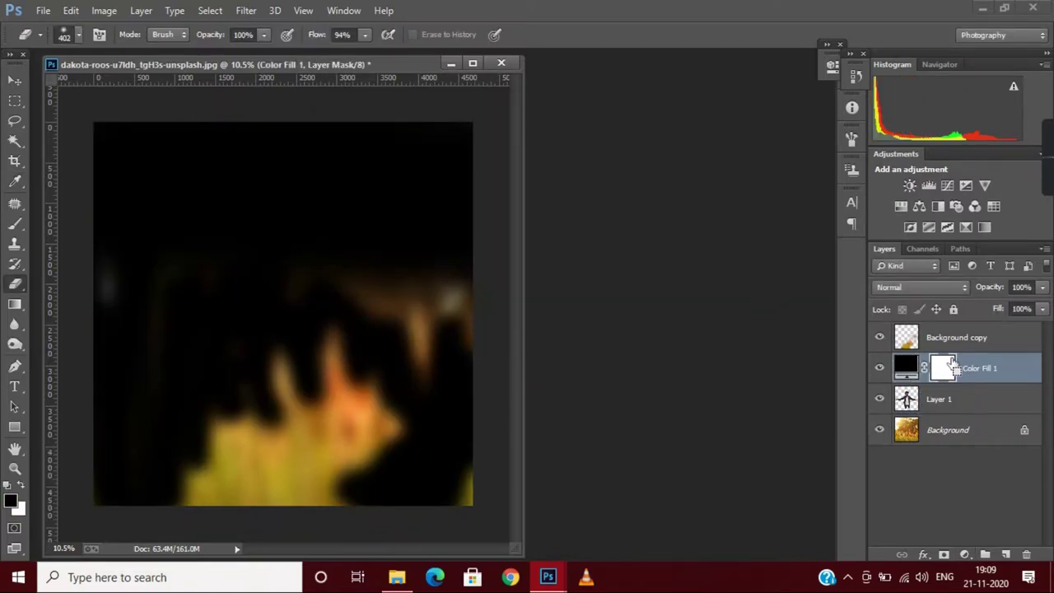
{"action": "key", "text": "ctrl+i"}
{"action": "key", "text": "ctrl+plus"}
{"action": "key", "text": "ctrl+plus"}
{"action": "right_click", "coordinate": [979, 371]}
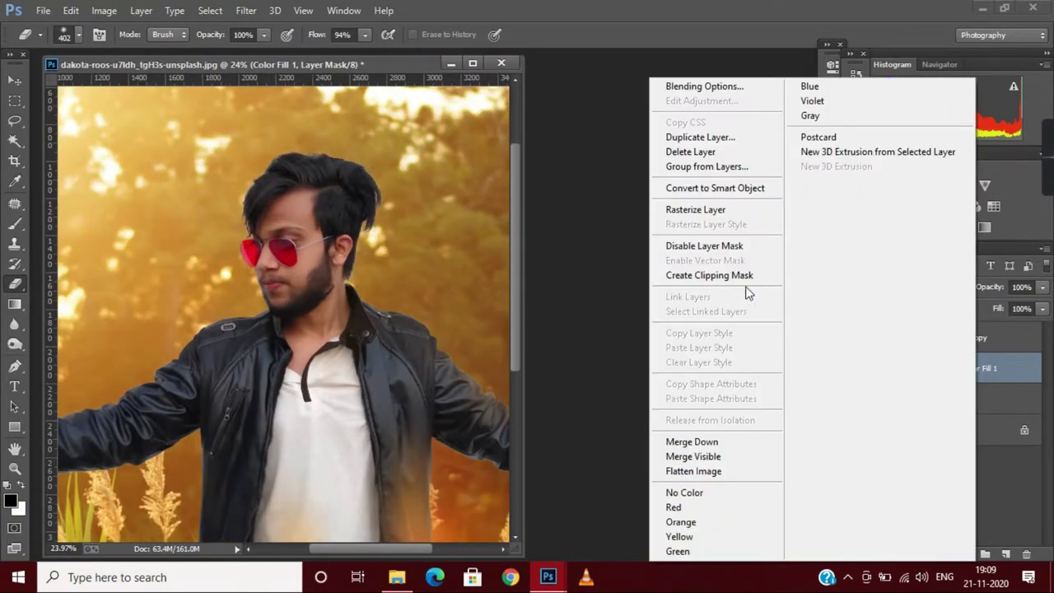
{"action": "left_click", "coordinate": [725, 275]}
{"action": "key", "text": "ctrl+plus"}
- Paint white at 17% brush opacity on the fill mask to darken the beard's upper lip
{"action": "left_click", "coordinate": [64, 35]}
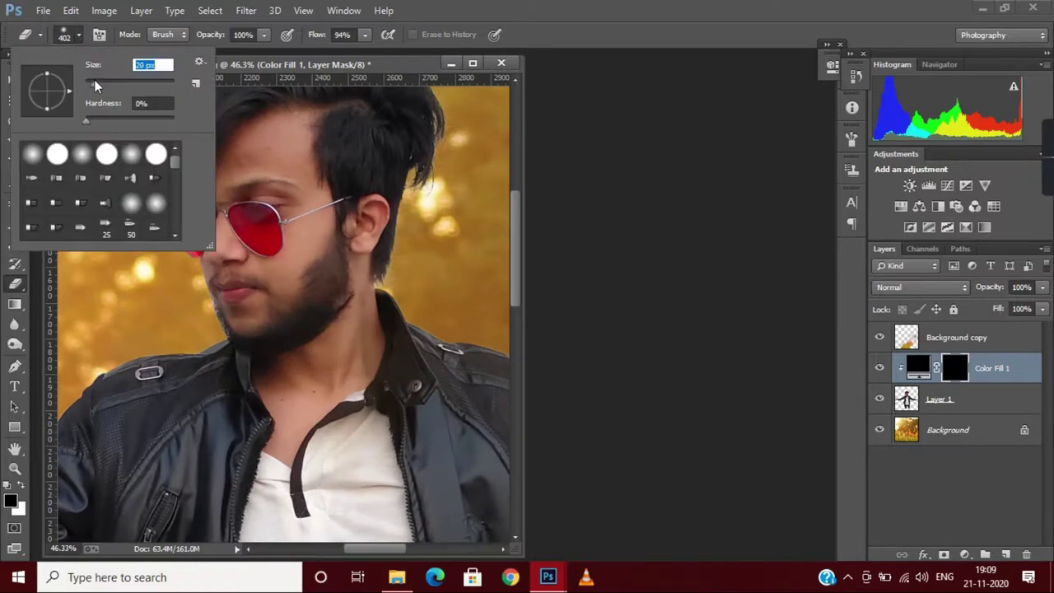
{"action": "key", "text": "Escape"}
{"action": "key", "text": "b"}
{"action": "key", "text": "x"}
{"action": "scroll", "coordinate": [249, 327], "scroll_direction": "up", "scroll_amount": 2}
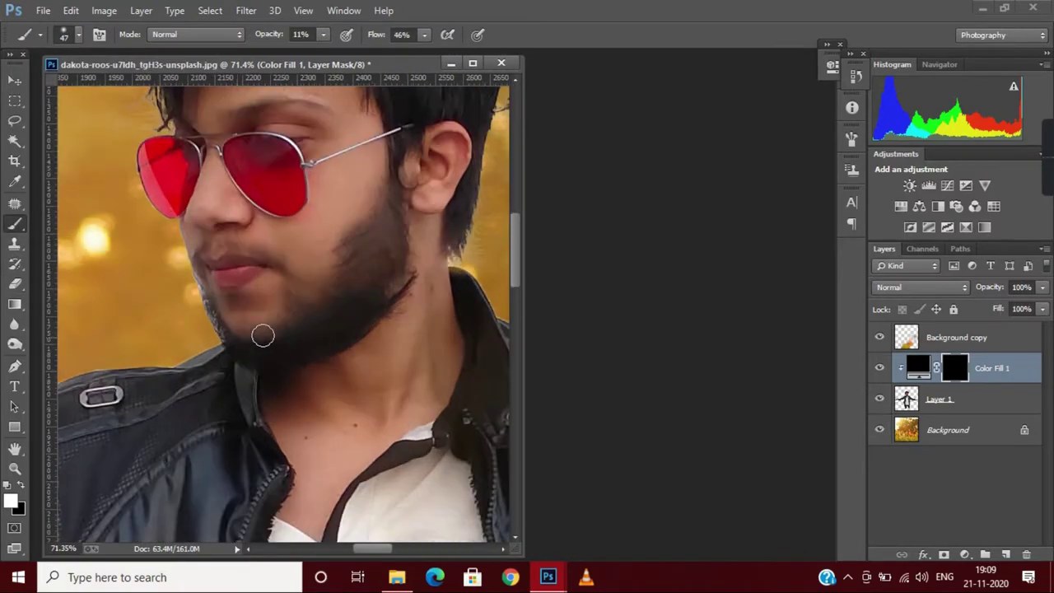
{"action": "left_click", "coordinate": [324, 36]}
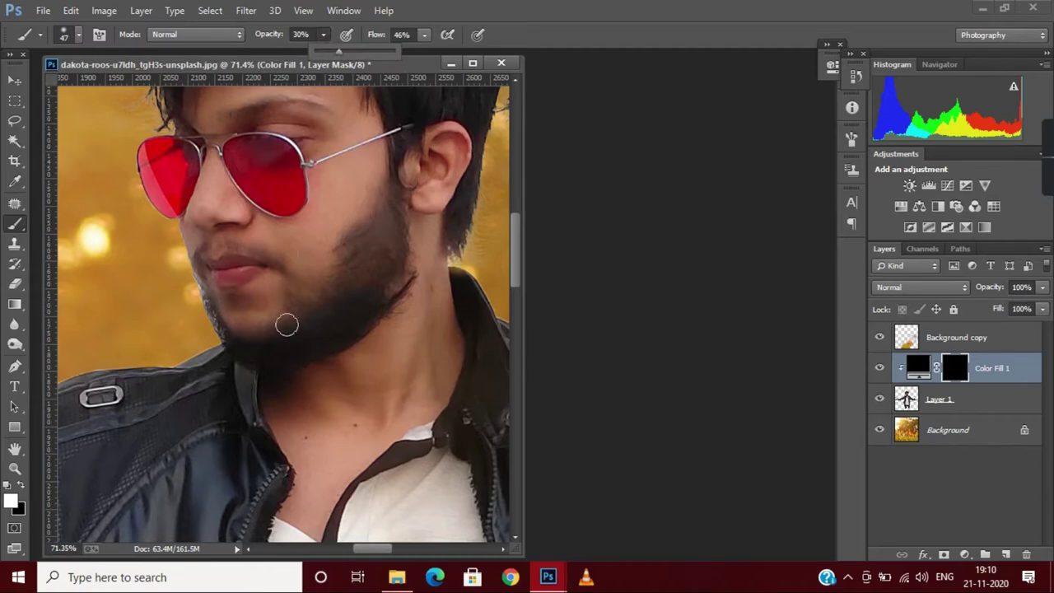
{"action": "key", "text": "3"}
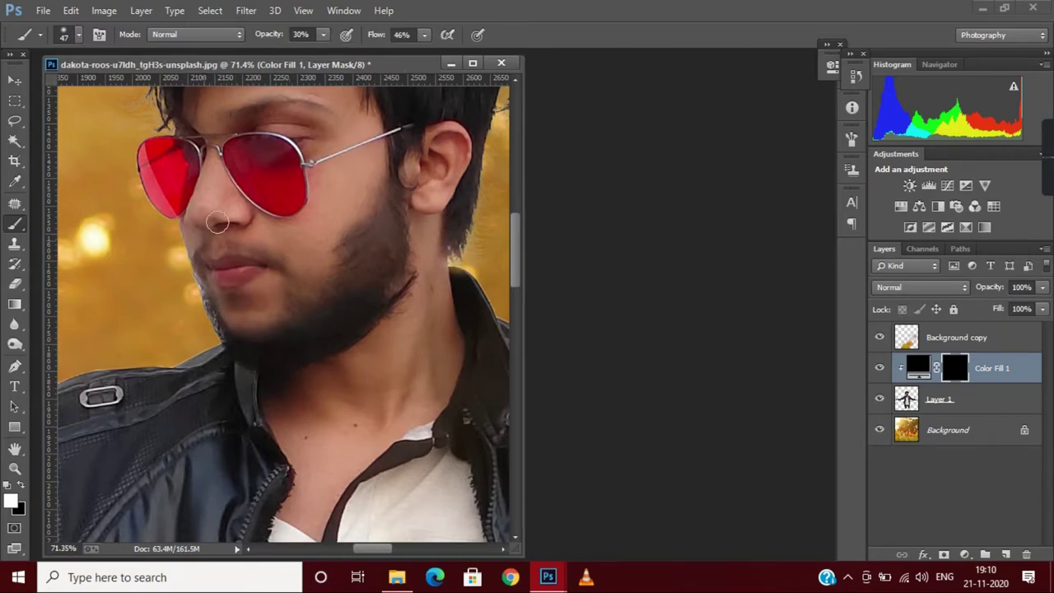
{"action": "left_click", "coordinate": [324, 35]}
{"action": "left_click_drag", "start_coordinate": [206, 268], "coordinate": [287, 258]}
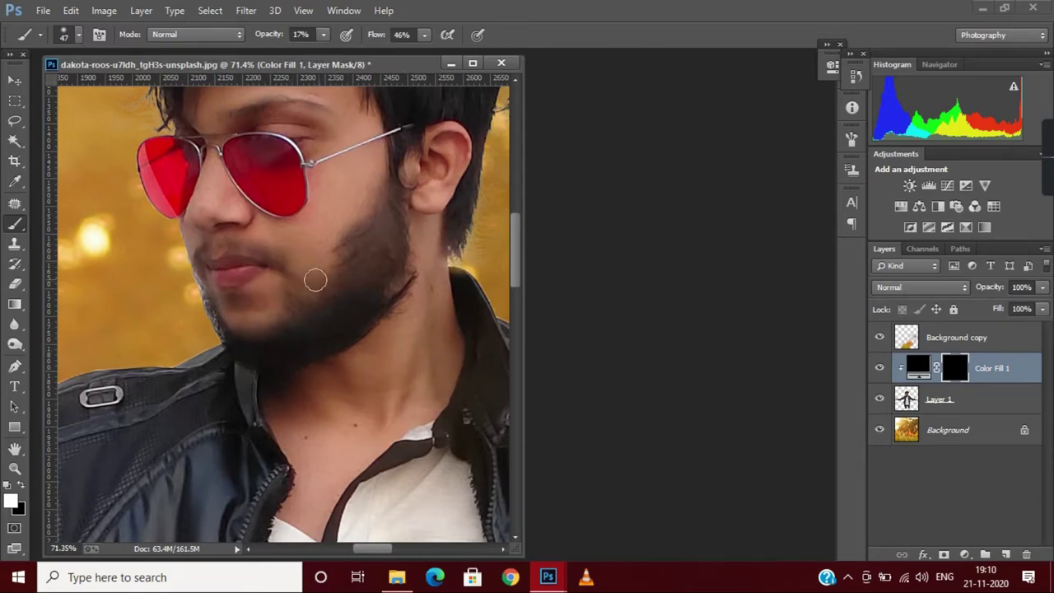
{"action": "key", "text": "ctrl+shift+x"}
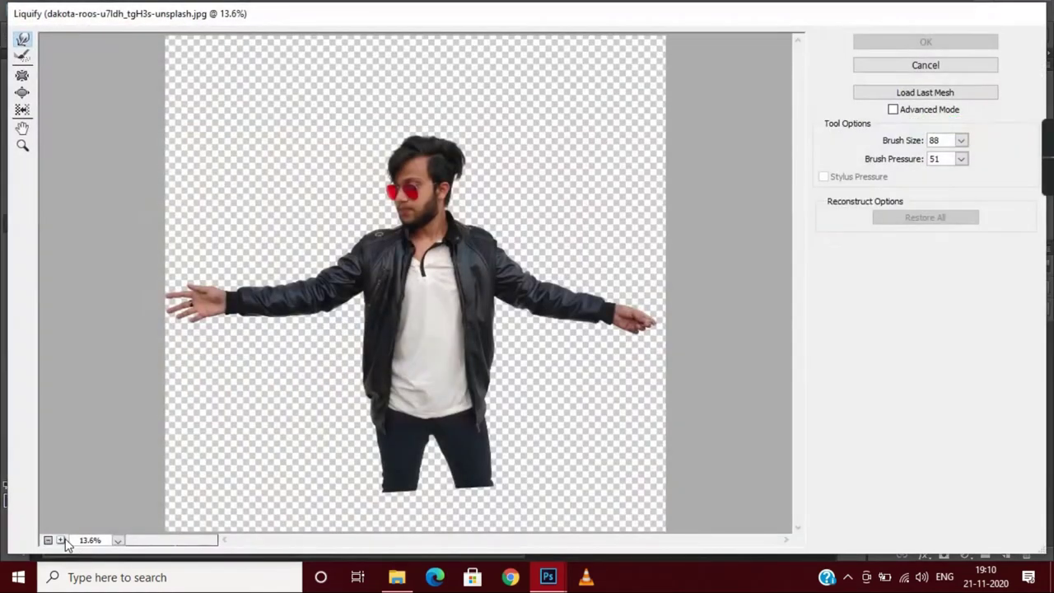
- In Liquify, push the top of the man's hair upward with a large warp brush
{"action": "left_click", "coordinate": [61, 539]}
{"action": "left_click", "coordinate": [61, 540]}
{"action": "scroll", "coordinate": [346, 387], "scroll_direction": "up", "scroll_amount": 5}
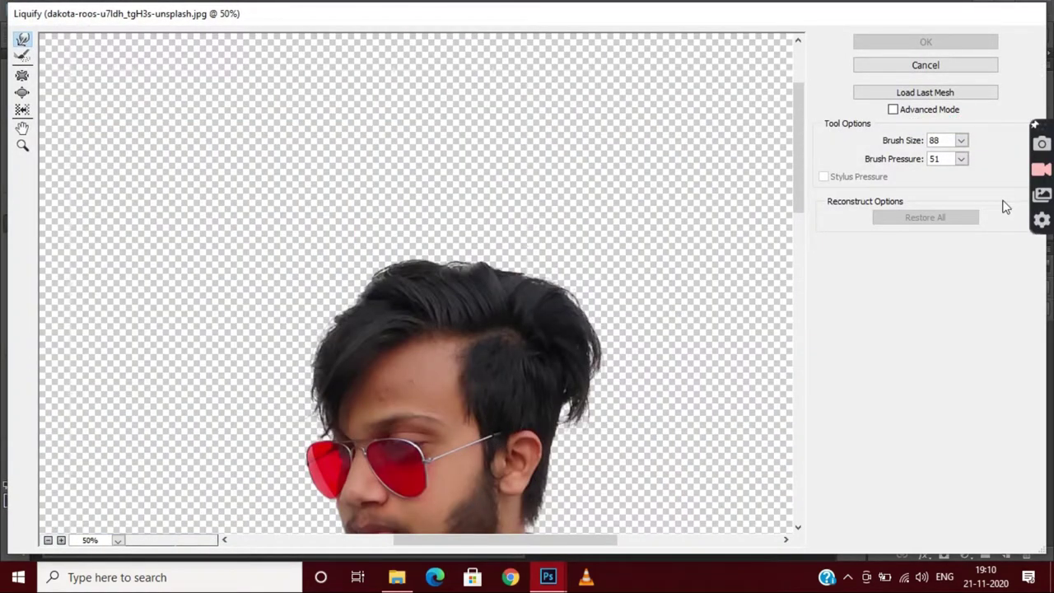
{"action": "left_click", "coordinate": [962, 159]}
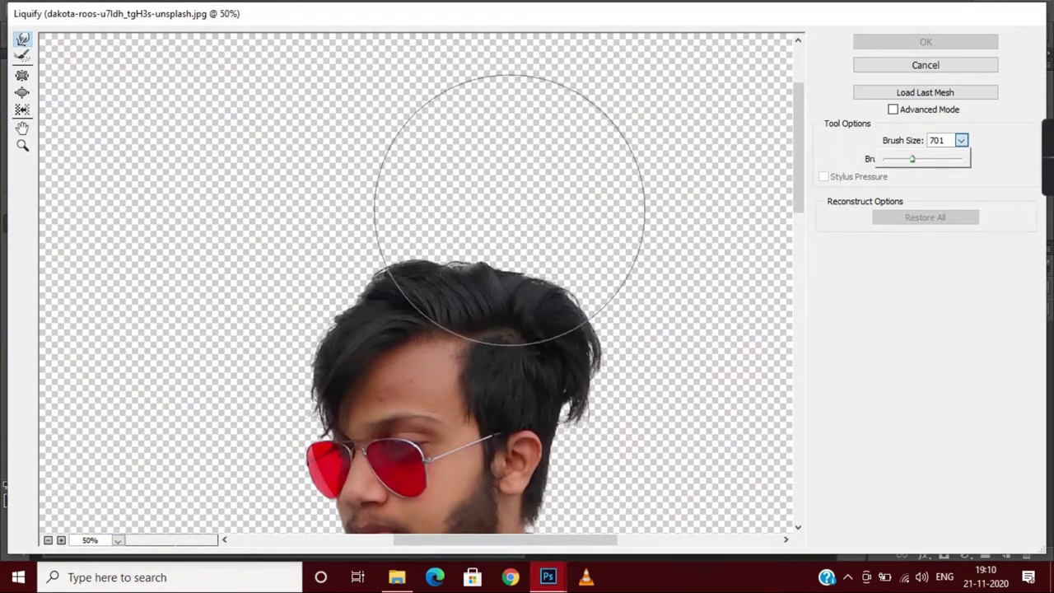
{"action": "left_click_drag", "start_coordinate": [455, 208], "coordinate": [489, 203]}
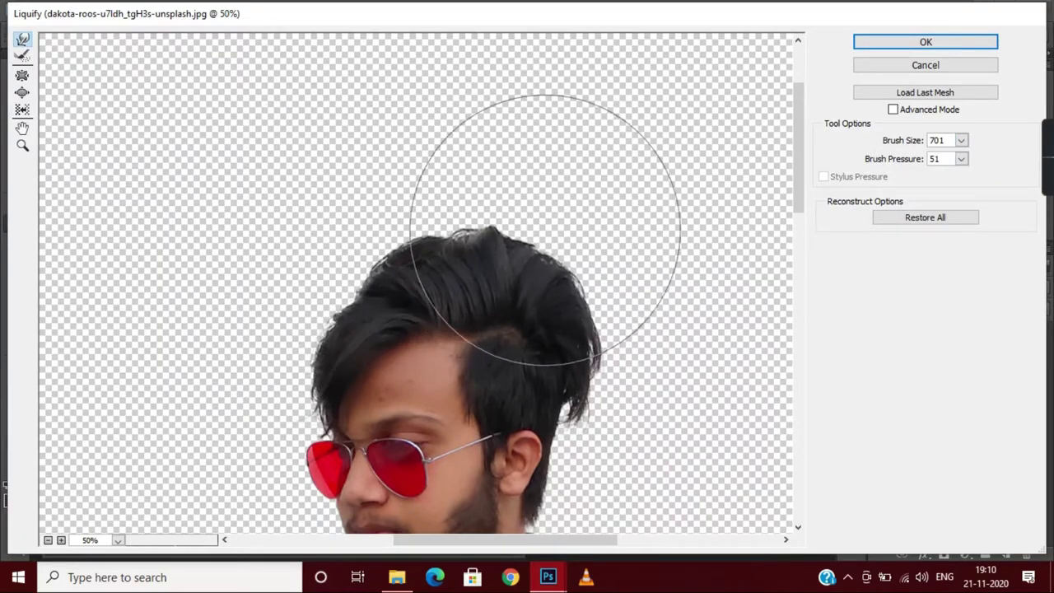
- Shrink the Liquify warp brush to 265 and confirm
{"action": "scroll", "coordinate": [546, 223], "scroll_direction": "down", "scroll_amount": 3}
{"action": "left_click", "coordinate": [961, 140]}
{"action": "left_click_drag", "start_coordinate": [927, 159], "coordinate": [904, 159]}
{"action": "left_click", "coordinate": [593, 277]}
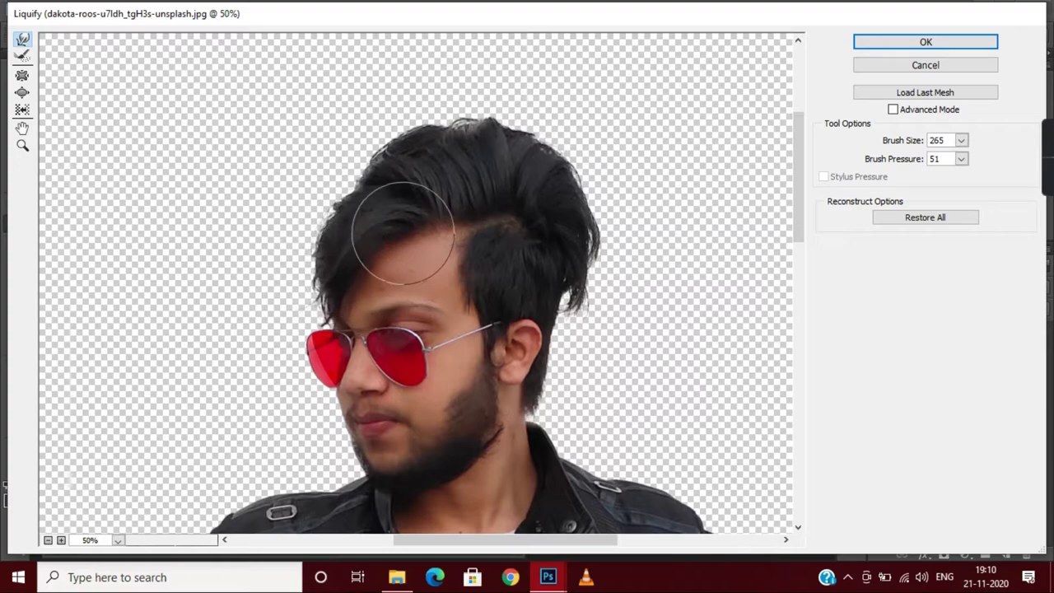
{"action": "scroll", "coordinate": [511, 247], "scroll_direction": "down", "scroll_amount": 2}
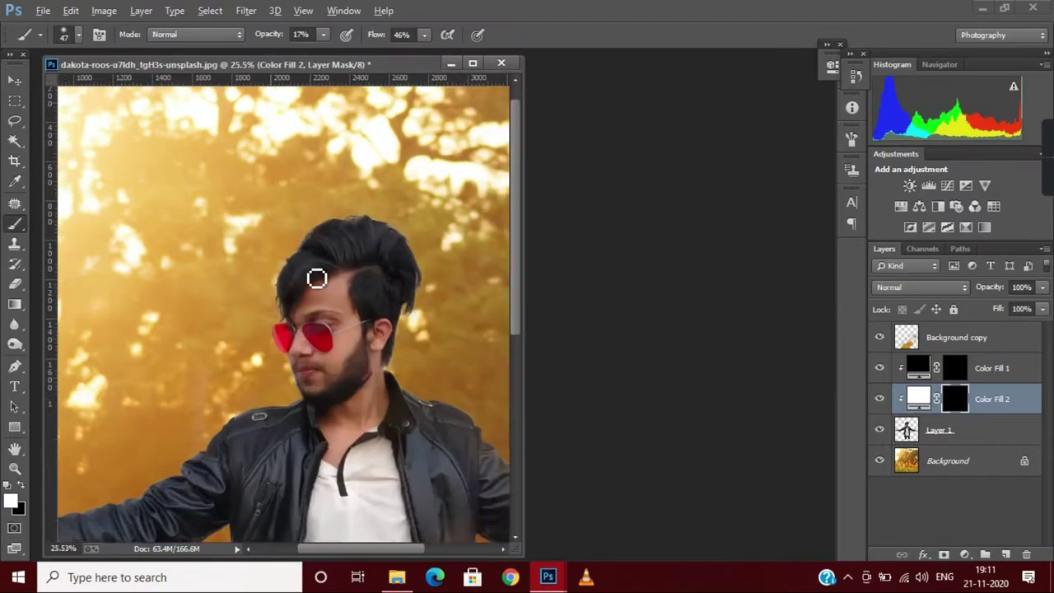
- Paint a white glow at 100% brush opacity along the hair's left edge on the Color Fill 2 mask
{"action": "left_click", "coordinate": [322, 39]}
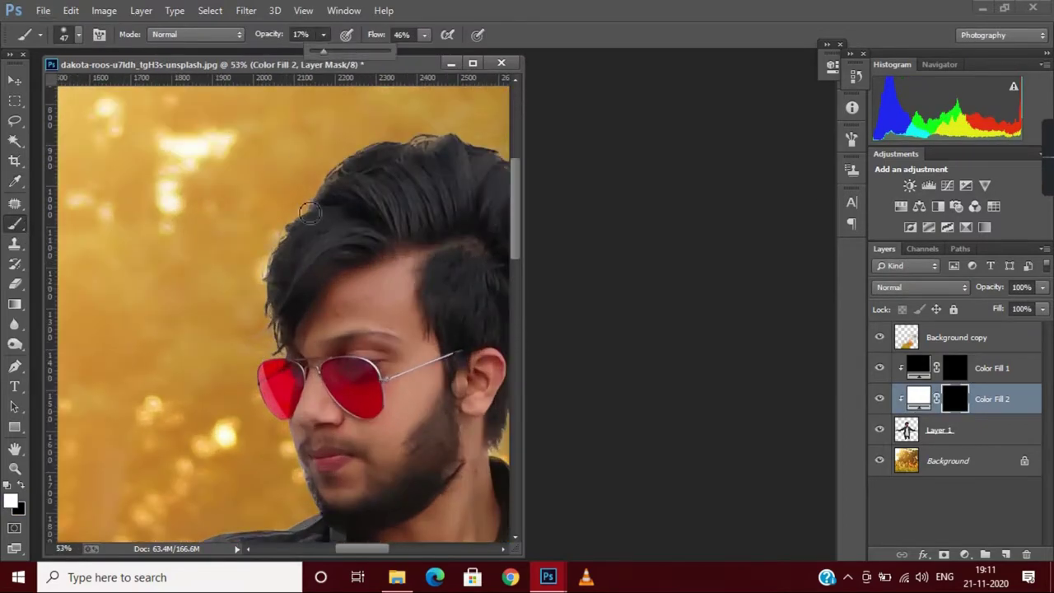
{"action": "left_click_drag", "start_coordinate": [387, 53], "coordinate": [397, 52]}
{"action": "mouse_move", "coordinate": [276, 342]}
{"action": "left_mouse_down"}
{"action": "mouse_move", "coordinate": [261, 285]}
{"action": "mouse_move", "coordinate": [273, 256]}
{"action": "left_mouse_up"}
{"action": "left_click_drag", "start_coordinate": [257, 336], "coordinate": [286, 351]}
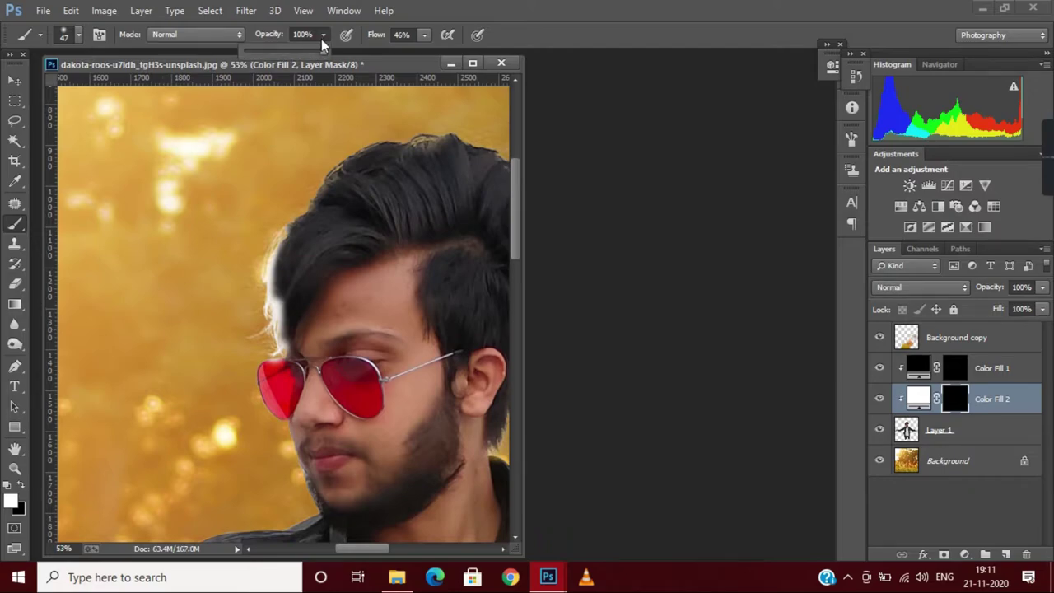
{"action": "key", "text": "x"}
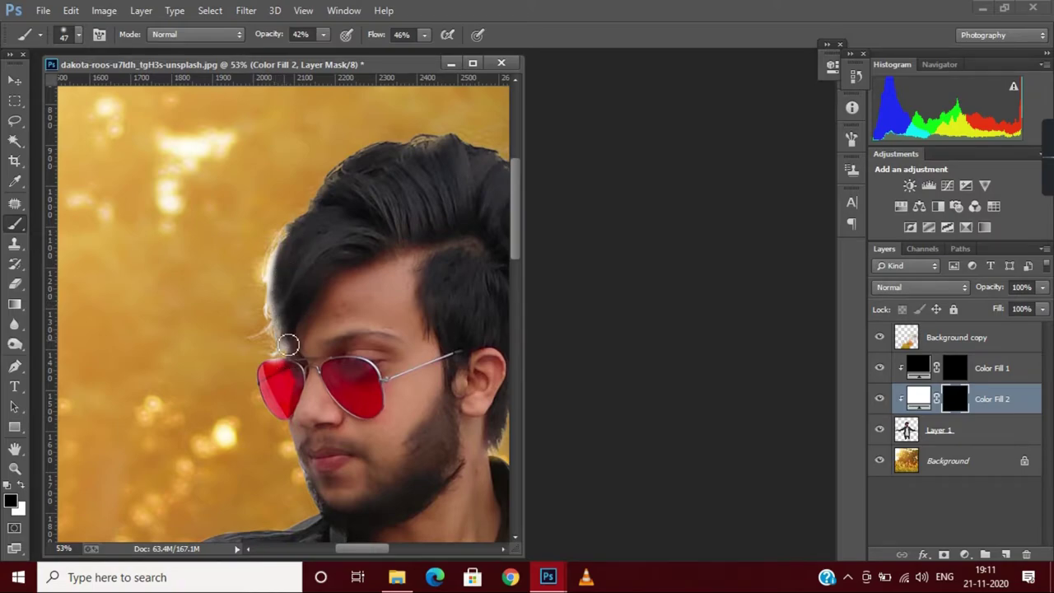
- Lower the Color Fill 2 layer's opacity to 66%
{"action": "scroll", "coordinate": [403, 384], "scroll_direction": "down", "scroll_amount": 1}
{"action": "scroll", "coordinate": [404, 383], "scroll_direction": "down", "scroll_amount": 1}
{"action": "scroll", "coordinate": [404, 383], "scroll_direction": "down", "scroll_amount": 1}
{"action": "scroll", "coordinate": [404, 383], "scroll_direction": "down", "scroll_amount": 1}
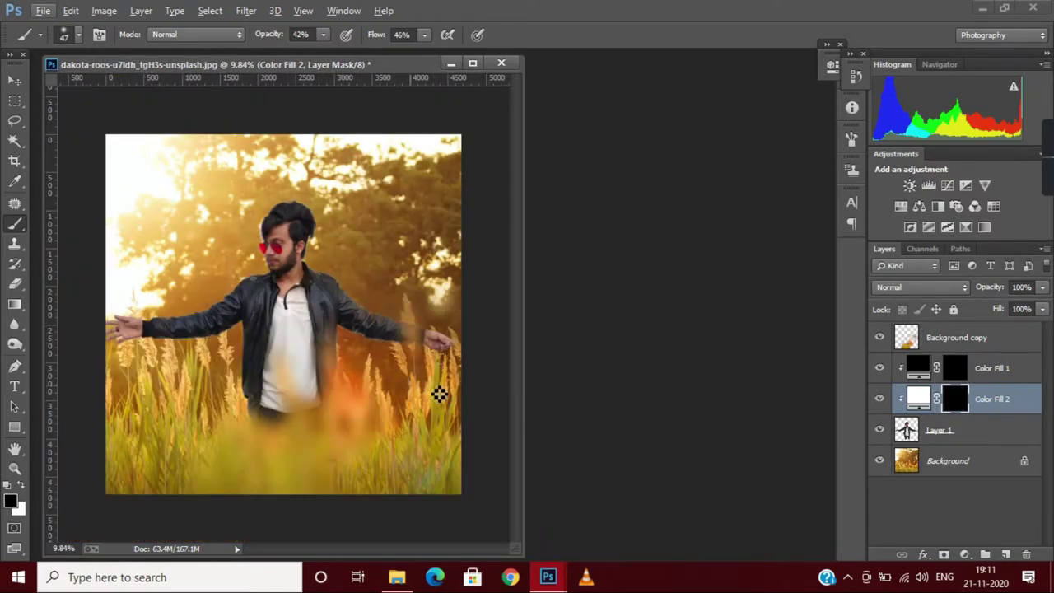
{"action": "left_click", "coordinate": [1043, 288]}
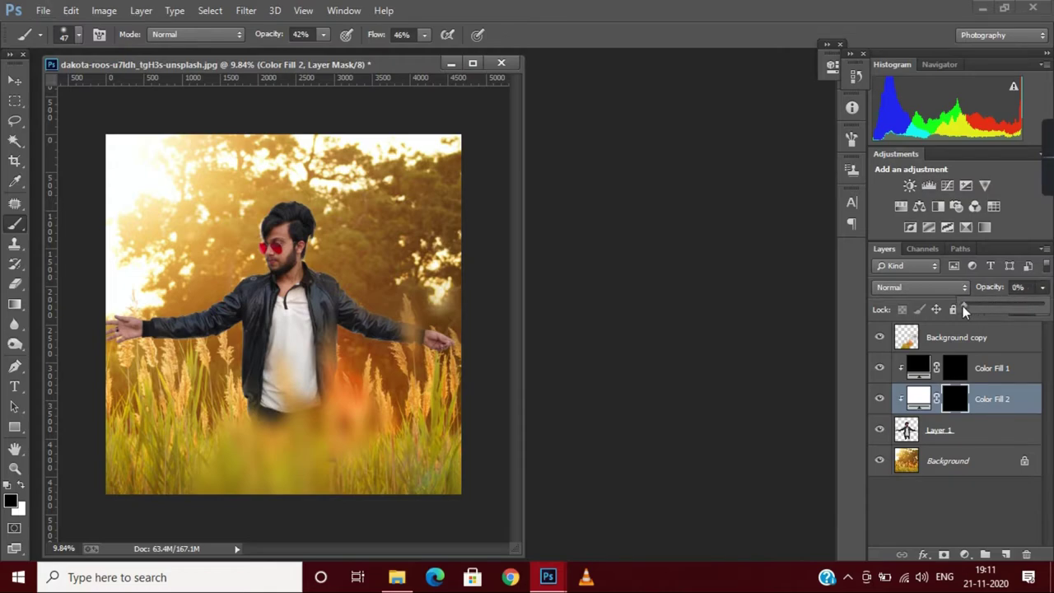
{"action": "left_click_drag", "start_coordinate": [963, 306], "coordinate": [1042, 305]}
{"action": "scroll", "coordinate": [444, 257], "scroll_direction": "up", "scroll_amount": 5}
{"action": "scroll", "coordinate": [444, 257], "scroll_direction": "up", "scroll_amount": 2}
{"action": "scroll", "coordinate": [461, 262], "scroll_direction": "up", "scroll_amount": 1}
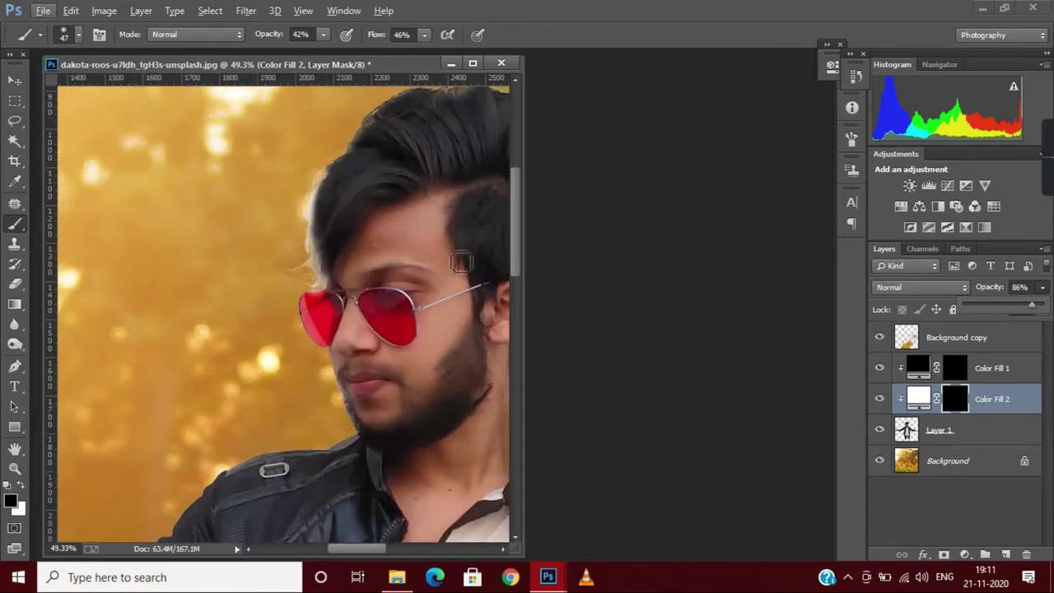
{"action": "scroll", "coordinate": [462, 262], "scroll_direction": "up", "scroll_amount": 1}
{"action": "left_click_drag", "start_coordinate": [969, 304], "coordinate": [1015, 308]}
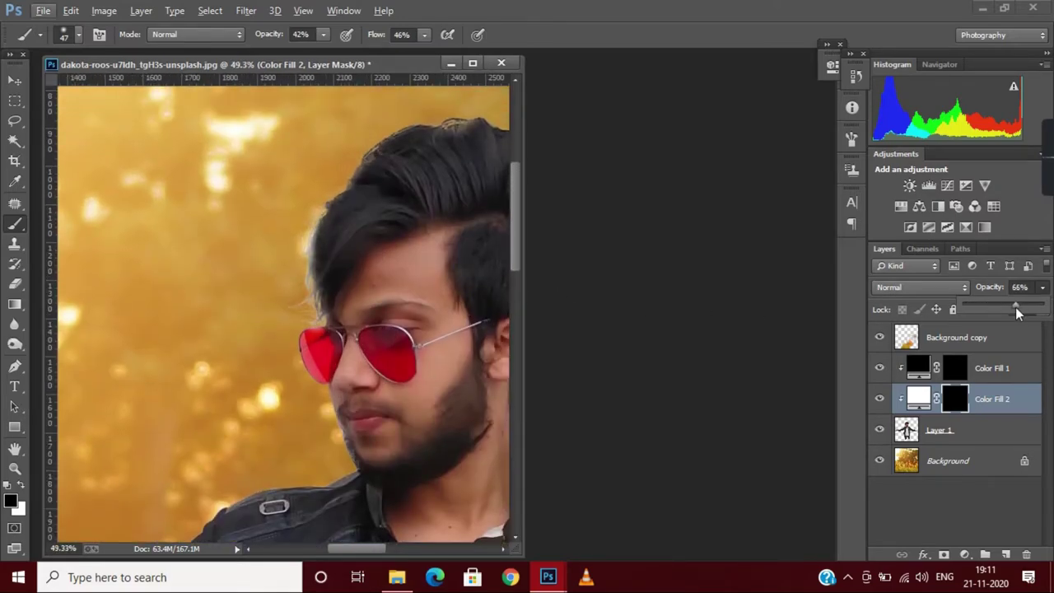
{"action": "left_click", "coordinate": [301, 319]}
{"action": "scroll", "coordinate": [308, 323], "scroll_direction": "down", "scroll_amount": 4}
{"action": "scroll", "coordinate": [362, 371], "scroll_direction": "down", "scroll_amount": 3}
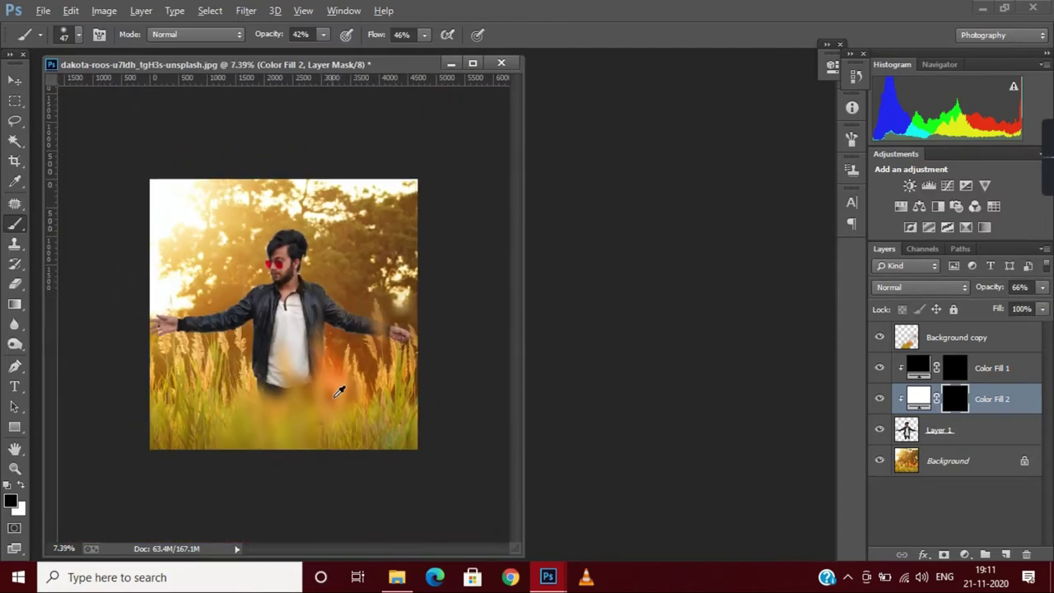
{"action": "scroll", "coordinate": [406, 404], "scroll_direction": "down", "scroll_amount": 1}
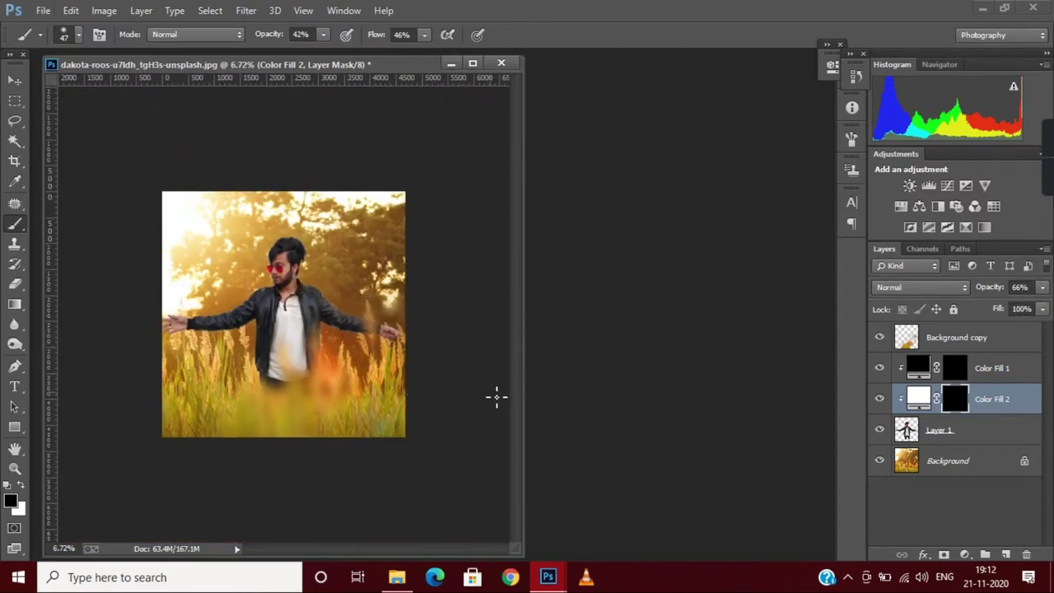
- Free-transform Layer 1 to a width of 100.66% and commit it
{"action": "left_click", "coordinate": [955, 430]}
{"action": "key", "text": "ctrl+t"}
{"action": "left_click_drag", "start_coordinate": [404, 324], "coordinate": [411, 324]}
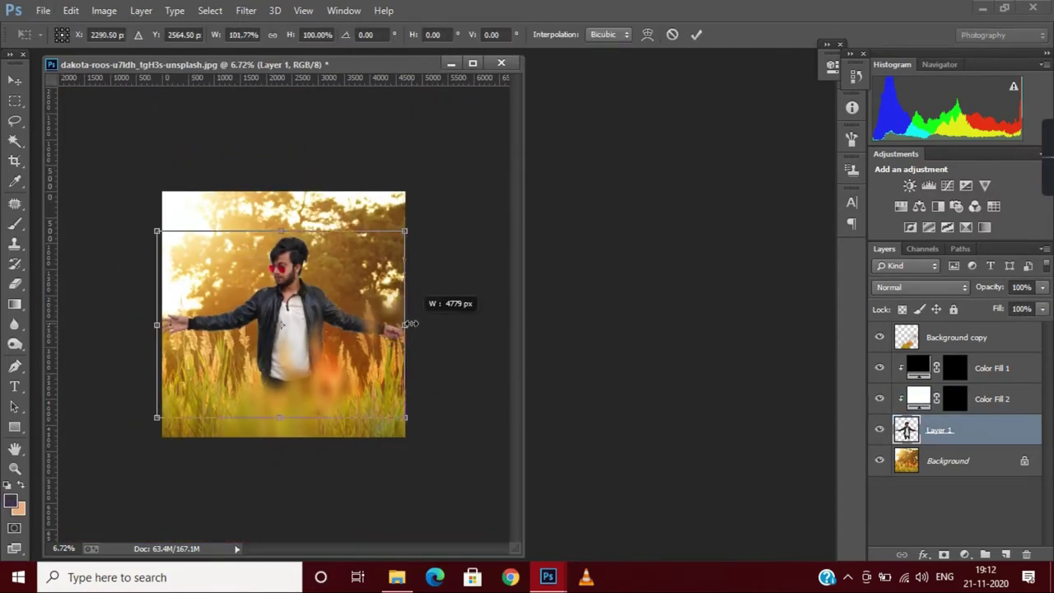
{"action": "scroll", "coordinate": [409, 295], "scroll_direction": "up", "scroll_amount": 1}
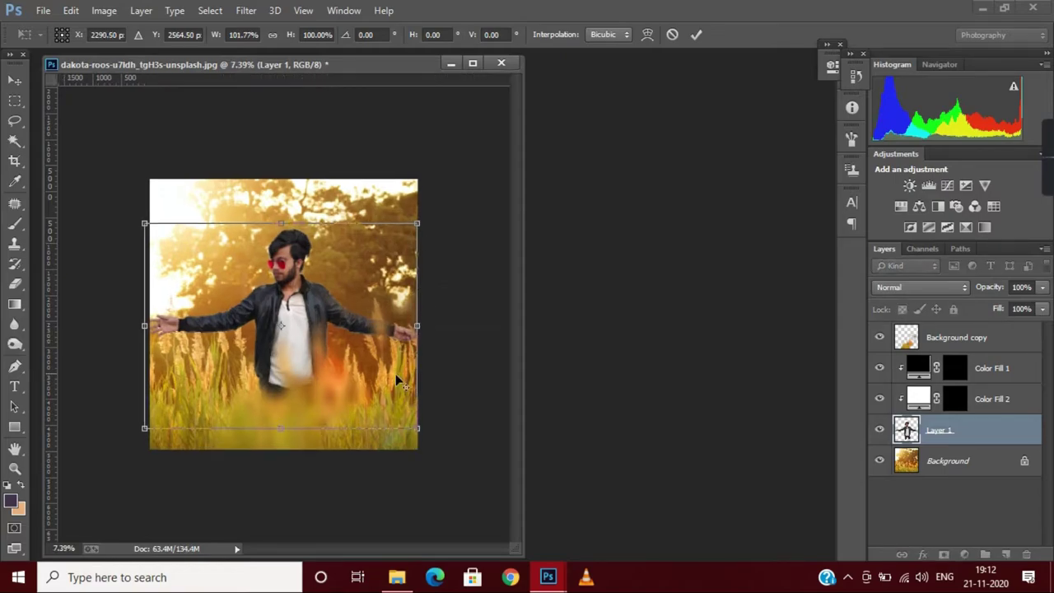
{"action": "scroll", "coordinate": [395, 374], "scroll_direction": "up", "scroll_amount": 5}
{"action": "left_click_drag", "start_coordinate": [506, 333], "coordinate": [499, 335]}
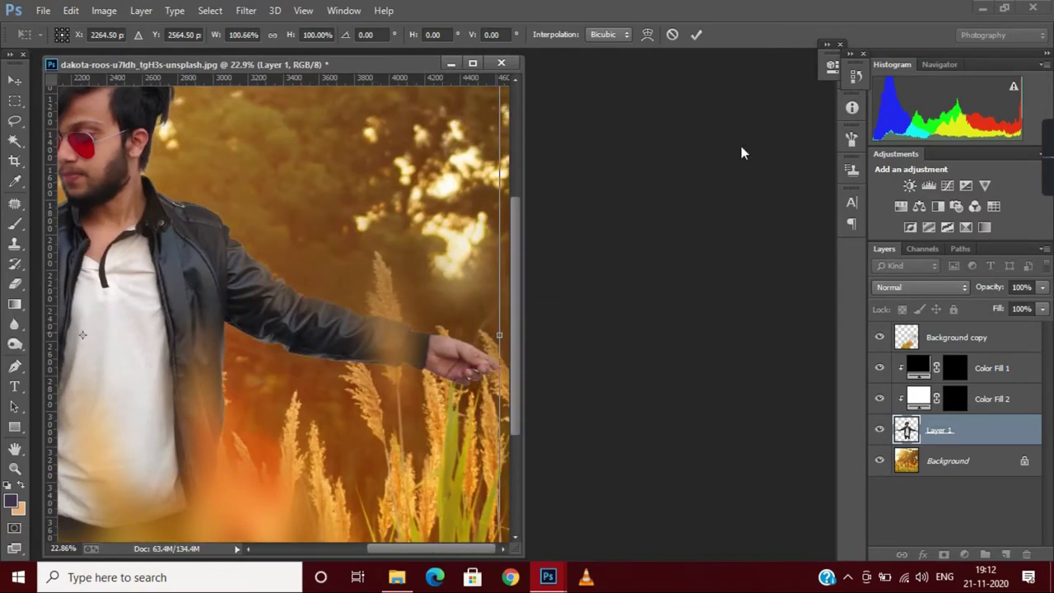
{"action": "left_click", "coordinate": [694, 39]}
{"action": "scroll", "coordinate": [365, 331], "scroll_direction": "down", "scroll_amount": 5}
{"action": "scroll", "coordinate": [364, 330], "scroll_direction": "up", "scroll_amount": 2}
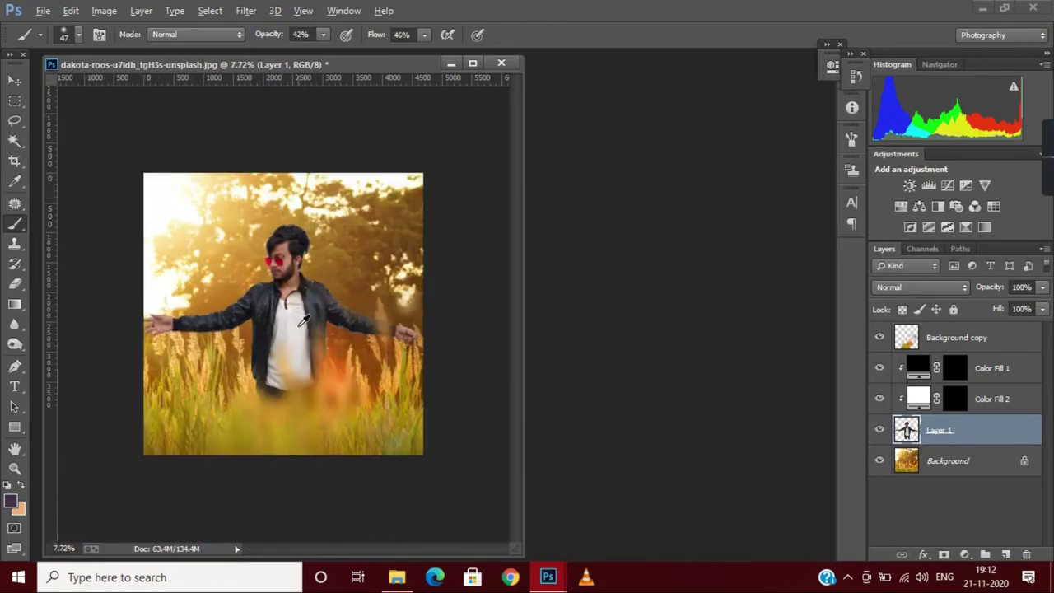
- Add a Vibrance adjustment layer above Background copy with Vibrance at -64, then select Layer 1
{"action": "left_click", "coordinate": [980, 340]}
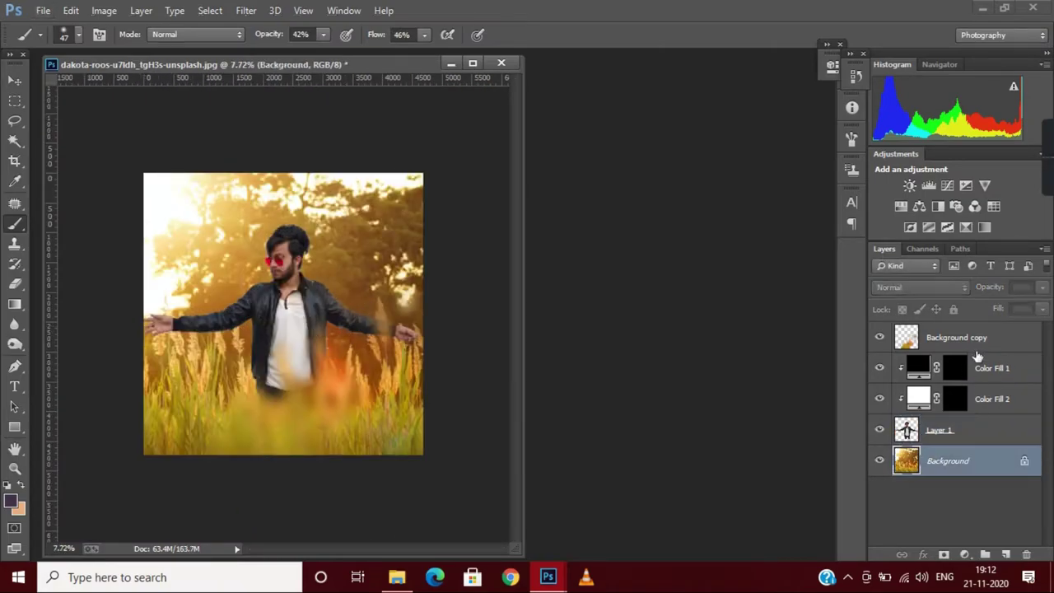
{"action": "left_click", "coordinate": [965, 554]}
{"action": "left_click", "coordinate": [941, 355]}
{"action": "mouse_move", "coordinate": [723, 117]}
{"action": "left_mouse_down"}
{"action": "mouse_move", "coordinate": [665, 116]}
{"action": "mouse_move", "coordinate": [677, 115]}
{"action": "left_mouse_up"}
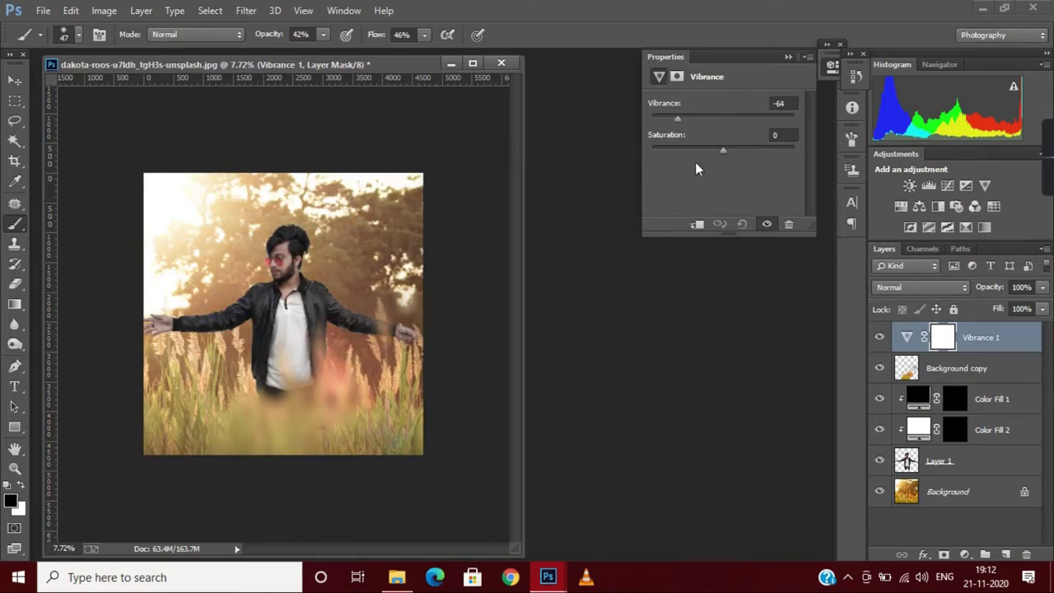
{"action": "left_click", "coordinate": [948, 462]}
{"action": "left_click", "coordinate": [245, 9]}
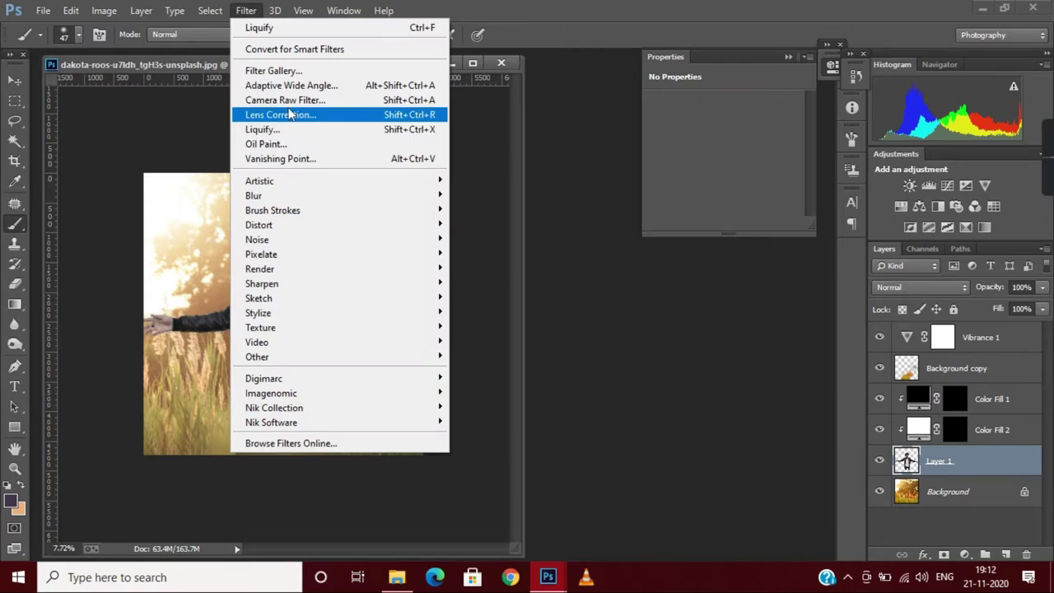
- In Camera Raw, raise Exposure to +0.40, deepen the blacks and lower the whites
{"action": "left_click", "coordinate": [490, 228]}
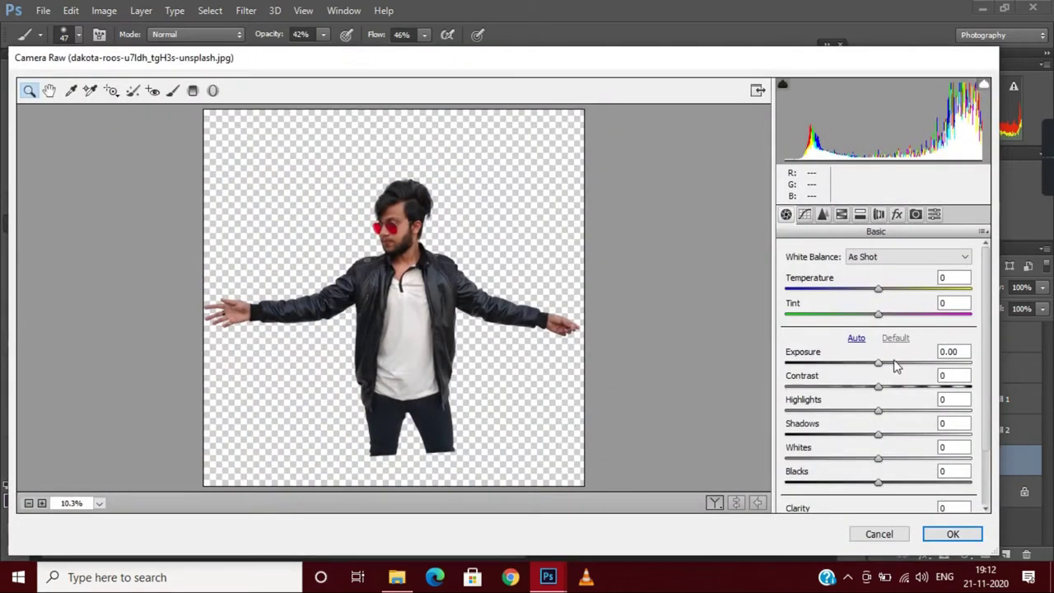
{"action": "mouse_move", "coordinate": [878, 363]}
{"action": "left_mouse_down"}
{"action": "mouse_move", "coordinate": [887, 363]}
{"action": "mouse_move", "coordinate": [868, 387]}
{"action": "mouse_move", "coordinate": [915, 410]}
{"action": "mouse_move", "coordinate": [906, 434]}
{"action": "left_mouse_up"}
{"action": "left_click", "coordinate": [881, 383]}
{"action": "mouse_move", "coordinate": [878, 482]}
{"action": "left_mouse_down"}
{"action": "mouse_move", "coordinate": [834, 482]}
{"action": "mouse_move", "coordinate": [851, 458]}
{"action": "mouse_move", "coordinate": [886, 451]}
{"action": "mouse_move", "coordinate": [894, 499]}
{"action": "left_mouse_up"}
{"action": "scroll", "coordinate": [857, 461], "scroll_direction": "down", "scroll_amount": 3}
{"action": "key", "text": "ctrl+alt+2"}
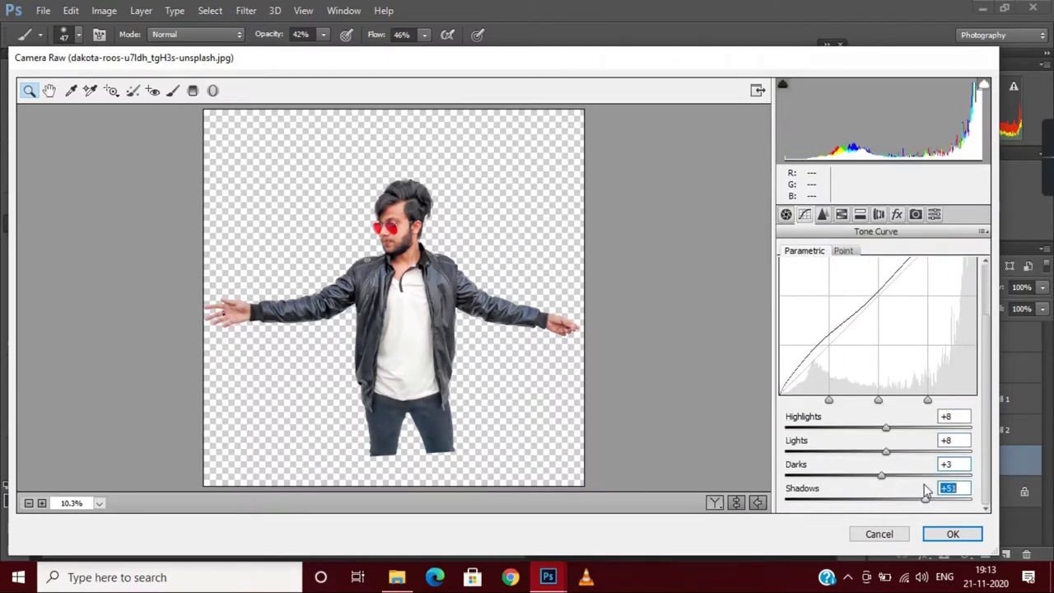
- Brighten oranges +54, darken reds -23, saturate reds +63, shift Blue Primary hue, and apply
{"action": "left_click", "coordinate": [393, 241]}
{"action": "key", "text": "ctrl+alt+3"}
{"action": "key", "text": "ctrl+alt+4"}
{"action": "mouse_move", "coordinate": [878, 350]}
{"action": "left_mouse_down"}
{"action": "mouse_move", "coordinate": [928, 349]}
{"action": "mouse_move", "coordinate": [908, 350]}
{"action": "mouse_move", "coordinate": [898, 323]}
{"action": "mouse_move", "coordinate": [859, 324]}
{"action": "mouse_move", "coordinate": [941, 327]}
{"action": "left_mouse_up"}
{"action": "left_click", "coordinate": [829, 273]}
{"action": "left_click", "coordinate": [878, 274]}
{"action": "left_click", "coordinate": [829, 273]}
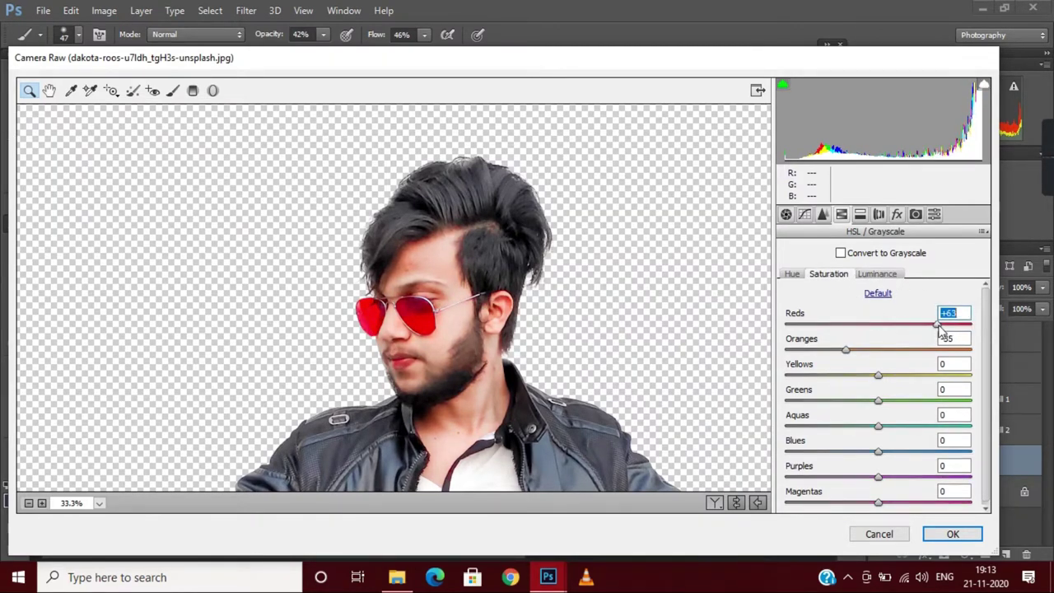
{"action": "left_click", "coordinate": [915, 214]}
{"action": "left_click_drag", "start_coordinate": [878, 476], "coordinate": [892, 478]}
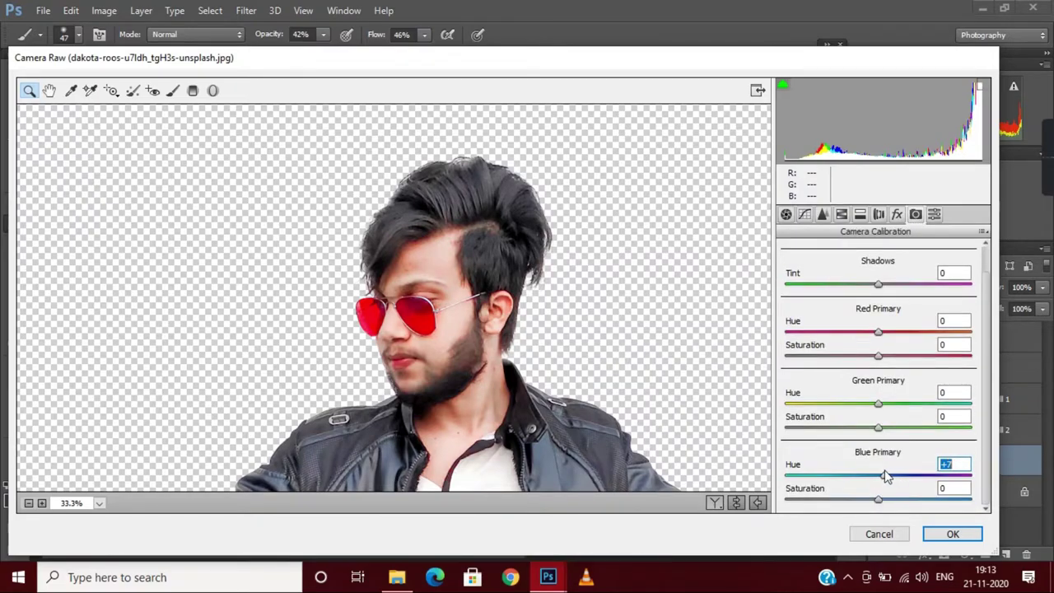
{"action": "left_click", "coordinate": [947, 534]}
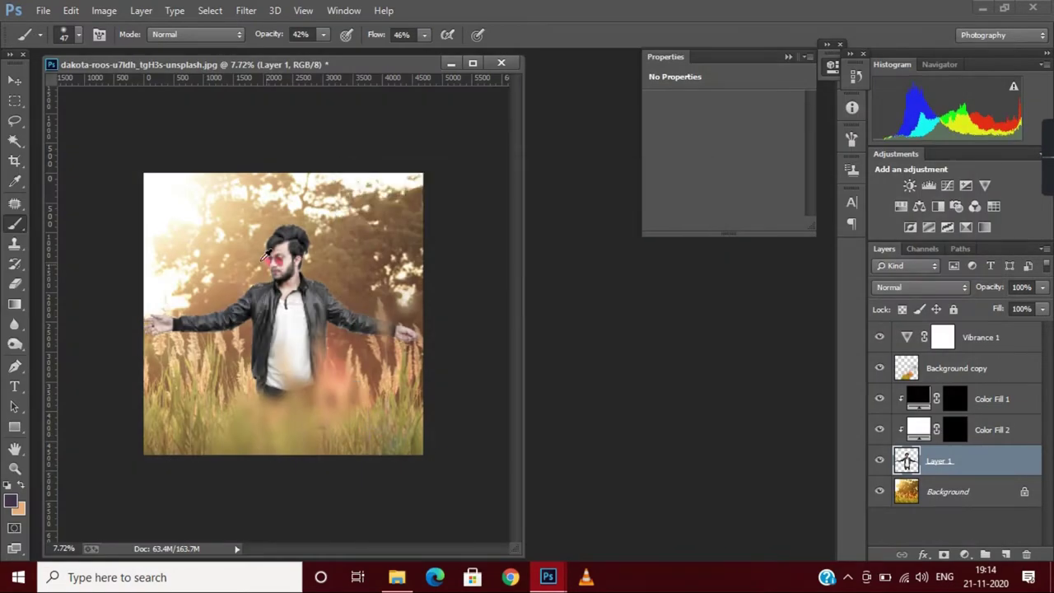
- Clip Vibrance 1 to the Background copy layer and ease its vibrance to -55
{"action": "scroll", "coordinate": [414, 329], "scroll_direction": "up", "scroll_amount": 5}
{"action": "scroll", "coordinate": [449, 360], "scroll_direction": "down", "scroll_amount": 3}
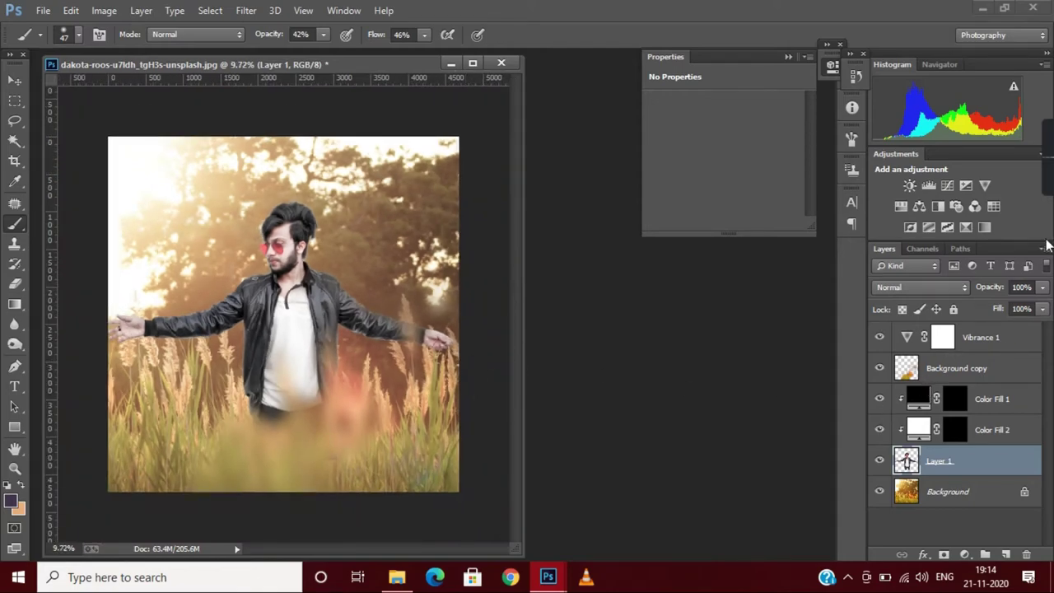
{"action": "left_click", "coordinate": [965, 343]}
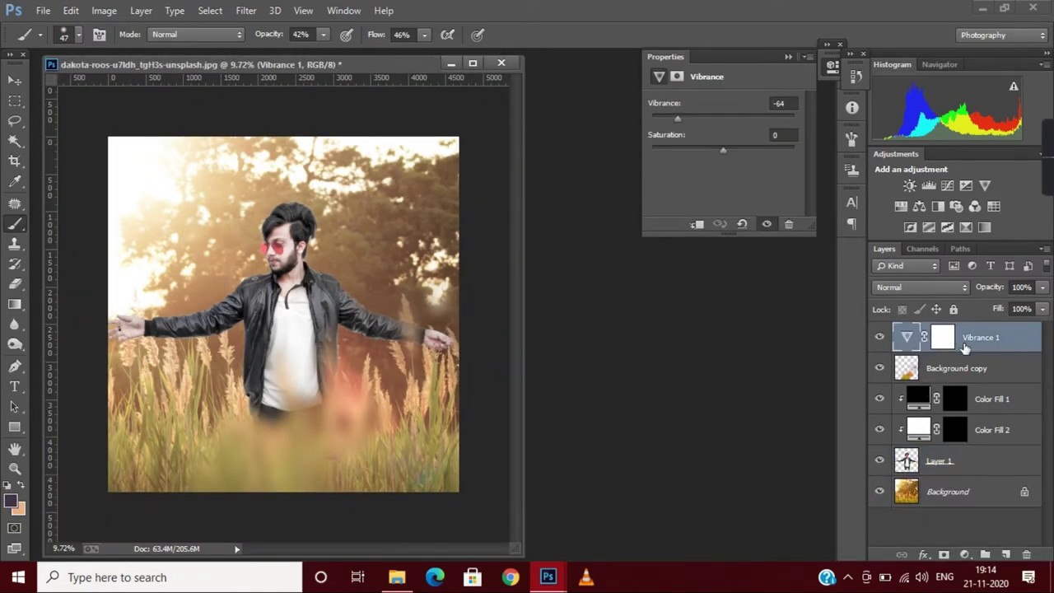
{"action": "right_click", "coordinate": [965, 342]}
{"action": "left_click", "coordinate": [716, 276]}
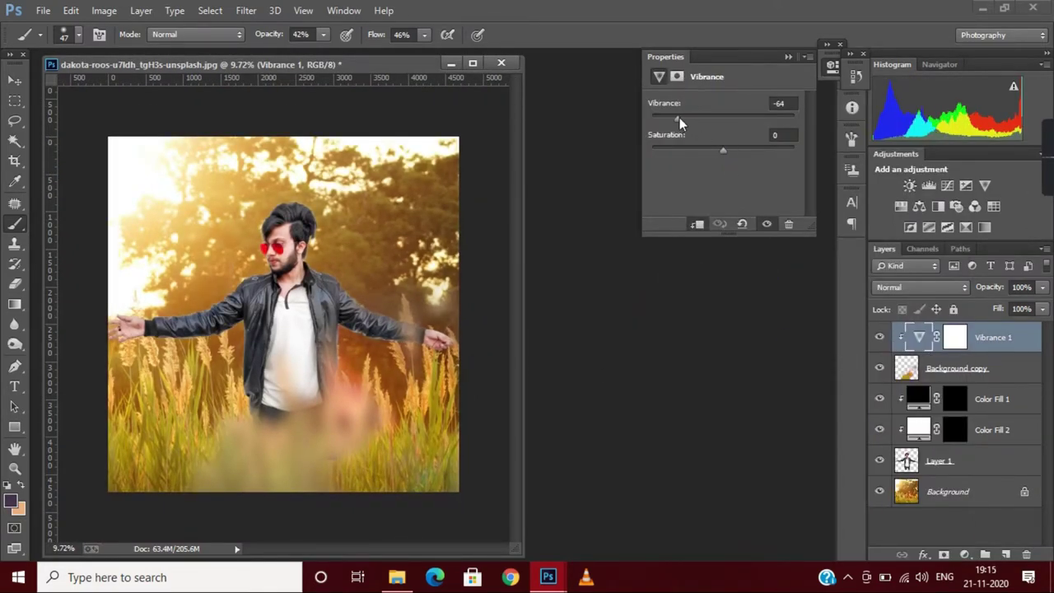
{"action": "mouse_move", "coordinate": [679, 117]}
{"action": "left_mouse_down"}
{"action": "mouse_move", "coordinate": [639, 125]}
{"action": "mouse_move", "coordinate": [686, 132]}
{"action": "left_mouse_up"}
{"action": "left_click", "coordinate": [965, 552]}
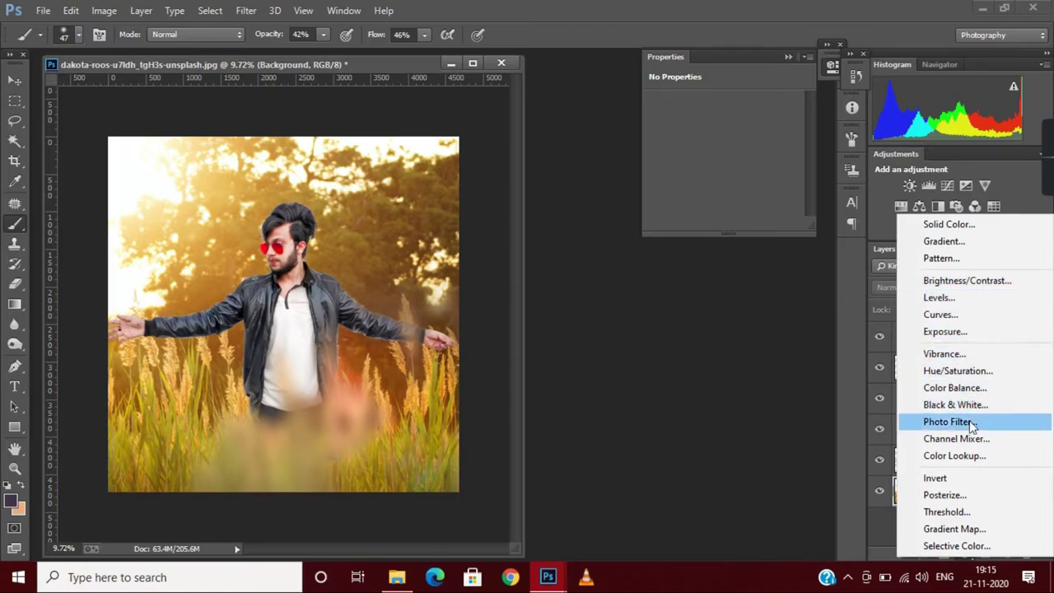
- Add a Vibrance 2 adjustment layer set to -55
{"action": "left_click", "coordinate": [945, 354]}
{"action": "mouse_move", "coordinate": [695, 119]}
{"action": "left_mouse_down"}
{"action": "mouse_move", "coordinate": [630, 116]}
{"action": "mouse_move", "coordinate": [688, 121]}
{"action": "left_mouse_up"}
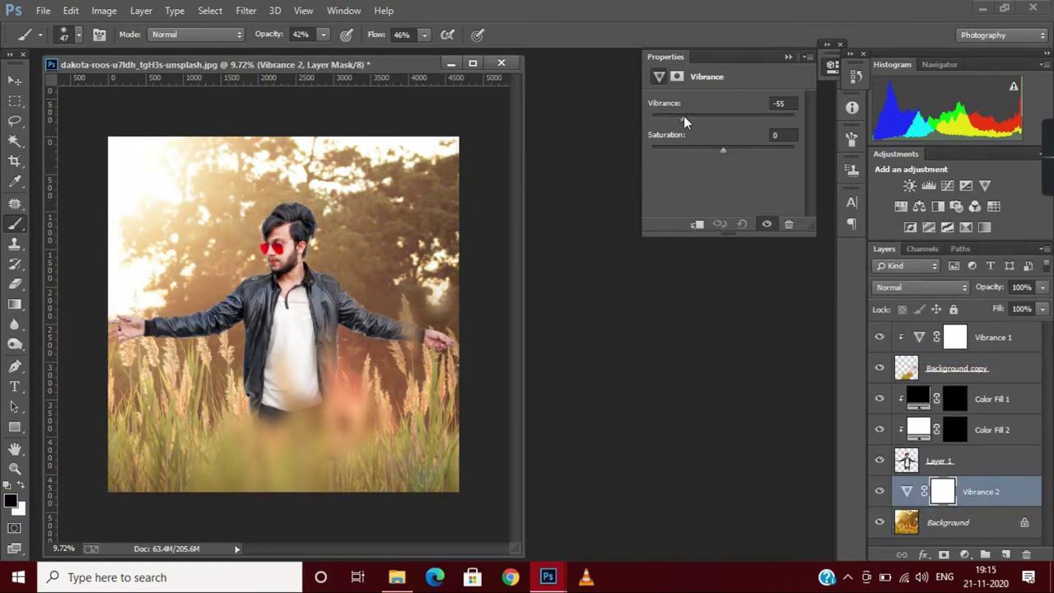
{"action": "right_click", "coordinate": [981, 494]}
{"action": "left_click", "coordinate": [966, 554]}
- Add a Levels 1 adjustment layer with the black input raised to 58
{"action": "left_click", "coordinate": [965, 555]}
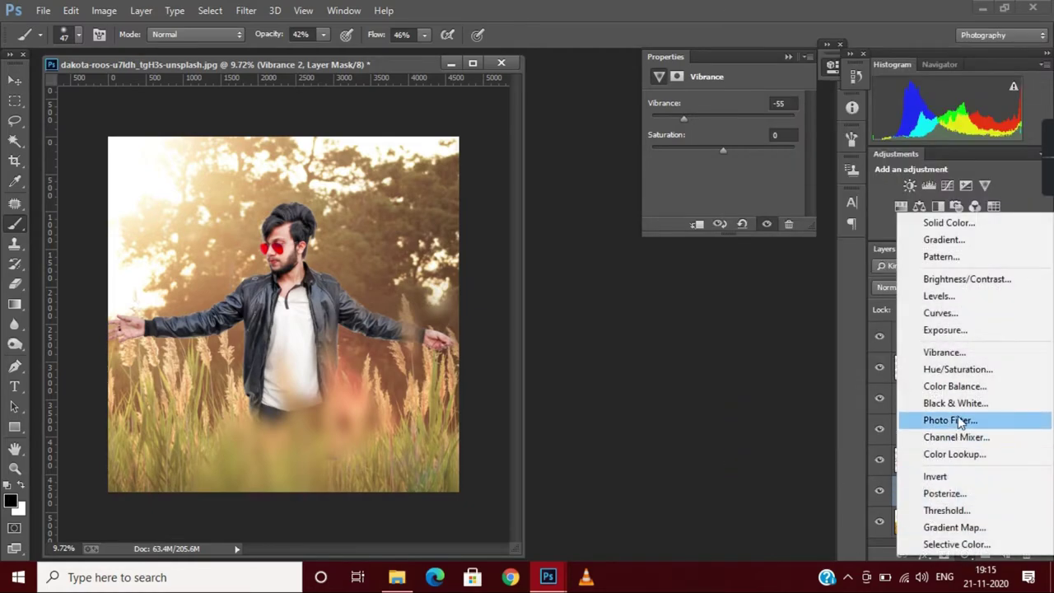
{"action": "left_click", "coordinate": [939, 296]}
{"action": "scroll", "coordinate": [666, 198], "scroll_direction": "down", "scroll_amount": 2}
{"action": "mouse_move", "coordinate": [672, 167]}
{"action": "left_mouse_down"}
{"action": "mouse_move", "coordinate": [689, 164]}
{"action": "mouse_move", "coordinate": [655, 160]}
{"action": "mouse_move", "coordinate": [755, 161]}
{"action": "mouse_move", "coordinate": [666, 166]}
{"action": "mouse_move", "coordinate": [702, 167]}
{"action": "left_mouse_up"}
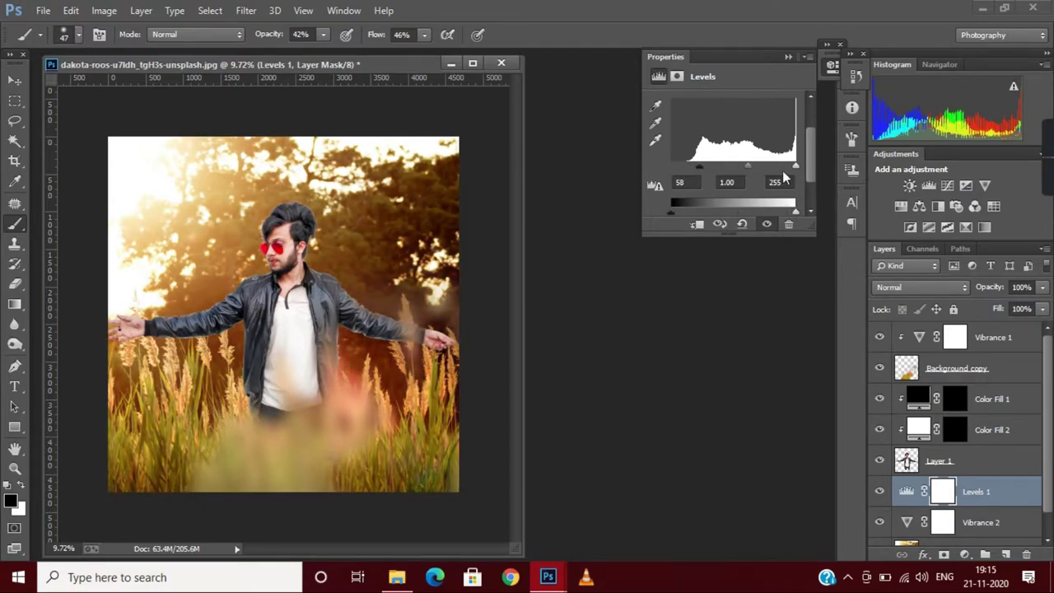
- Compare before and after Levels, then settle the Levels 1 midtone at 0.88
{"action": "key", "text": "backslash"}
{"action": "left_click_drag", "start_coordinate": [748, 165], "coordinate": [758, 162]}
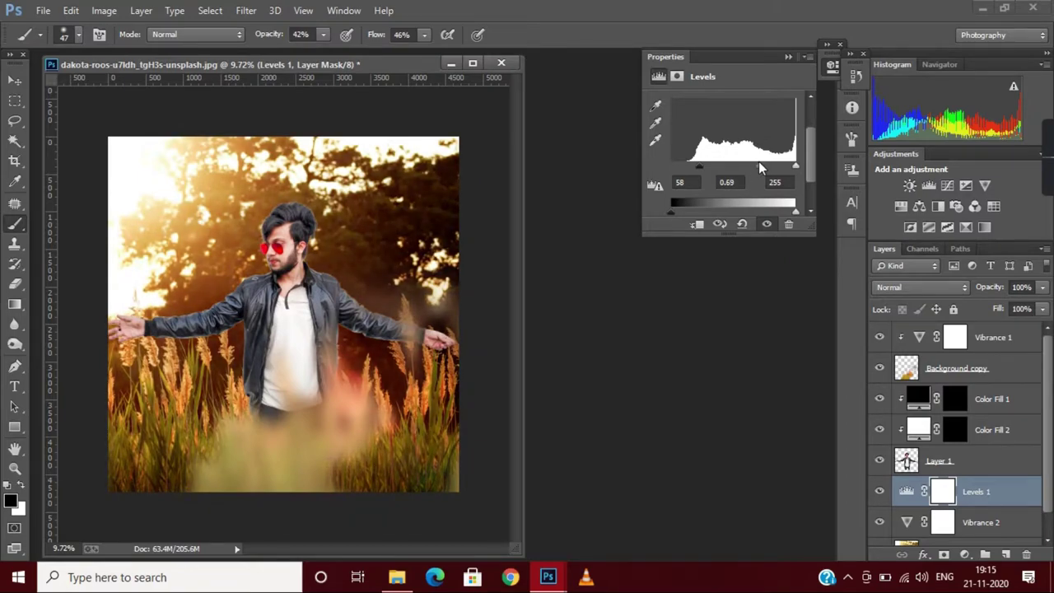
{"action": "left_click_drag", "start_coordinate": [757, 161], "coordinate": [751, 161]}
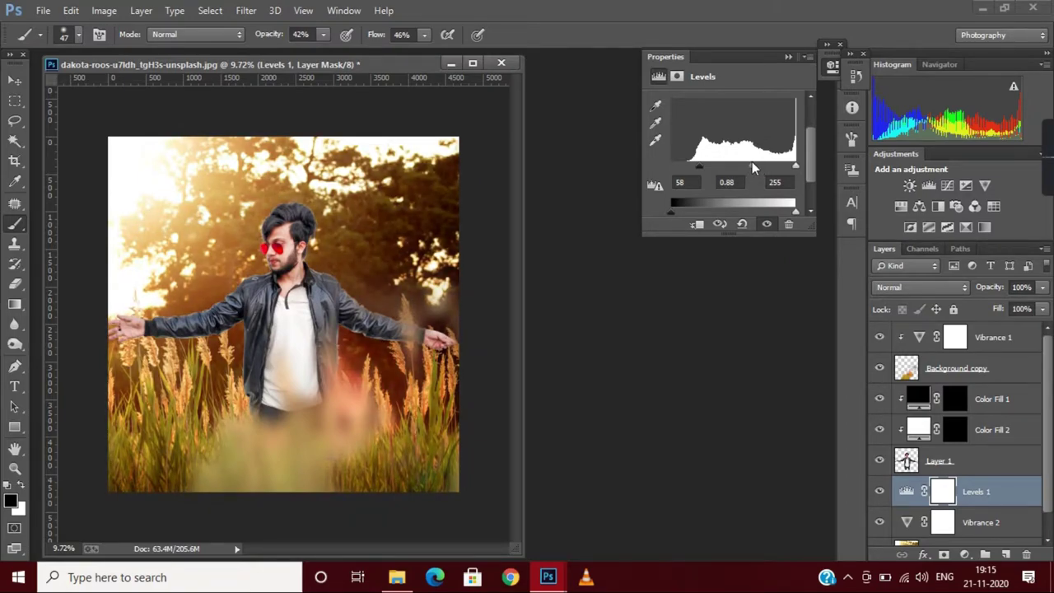
{"action": "scroll", "coordinate": [999, 471], "scroll_direction": "down", "scroll_amount": 1}
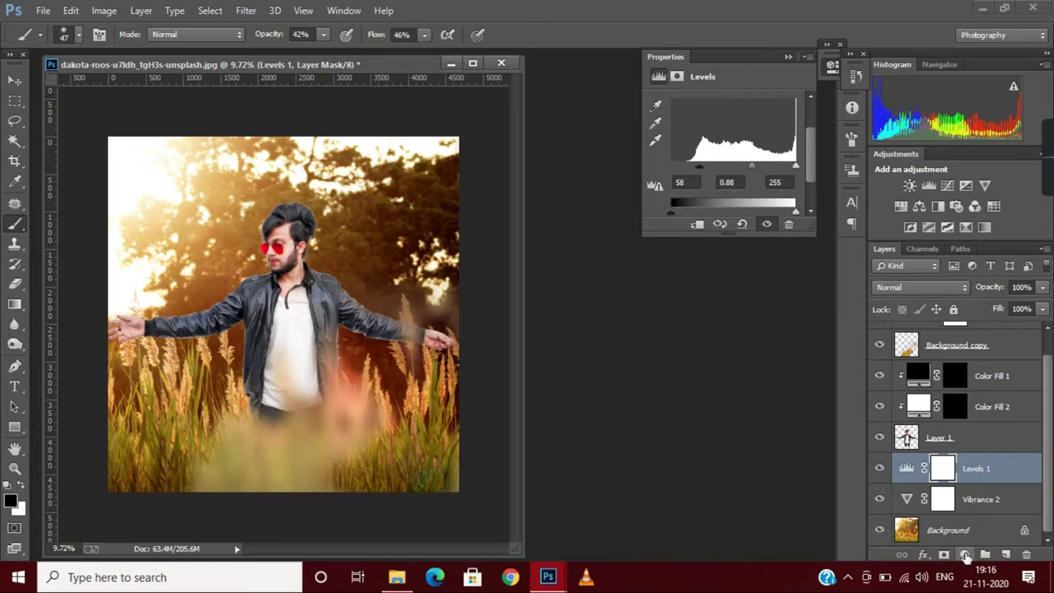
{"action": "left_click", "coordinate": [966, 557]}
- Add a clipped Color Balance 1 layer and make first shifts to its highlights and shadows
{"action": "left_click", "coordinate": [906, 381]}
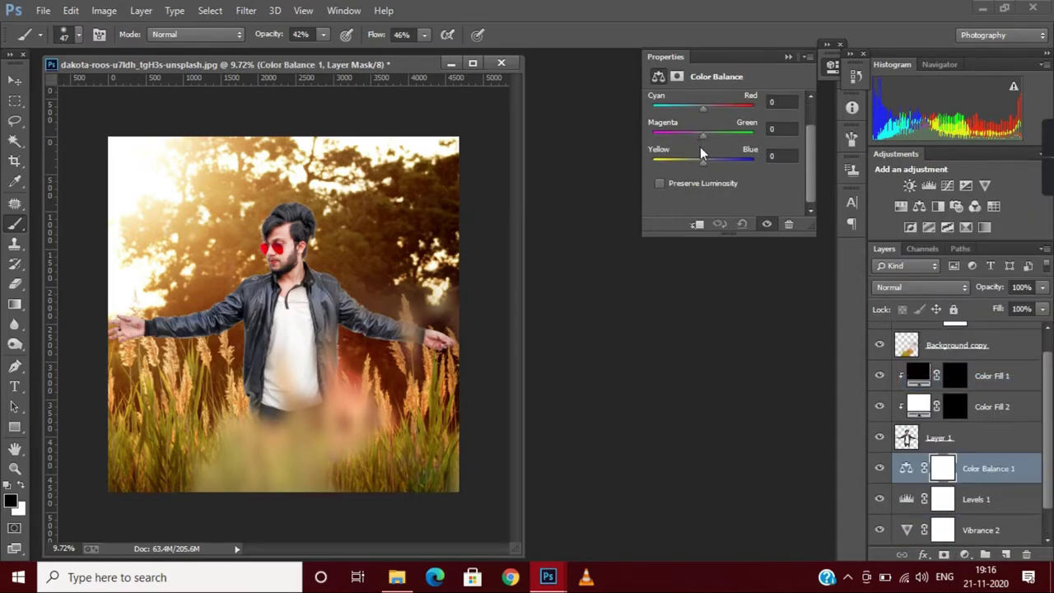
{"action": "left_click", "coordinate": [697, 224]}
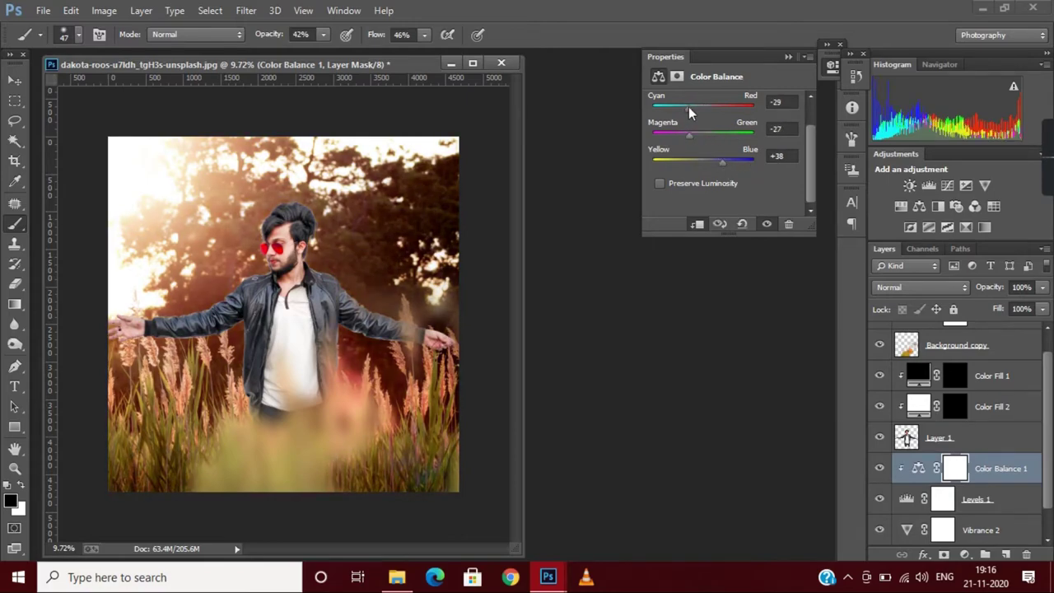
{"action": "left_click", "coordinate": [716, 117]}
{"action": "mouse_move", "coordinate": [692, 141]}
{"action": "left_mouse_down"}
{"action": "mouse_move", "coordinate": [638, 137]}
{"action": "mouse_move", "coordinate": [673, 140]}
{"action": "left_mouse_up"}
{"action": "left_click", "coordinate": [725, 104]}
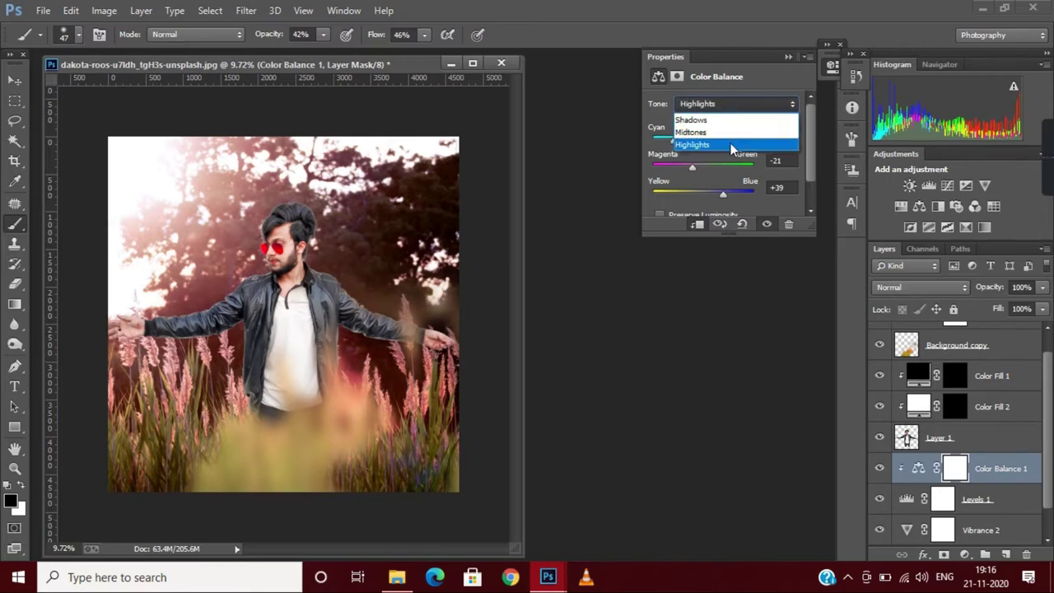
{"action": "left_click", "coordinate": [730, 143]}
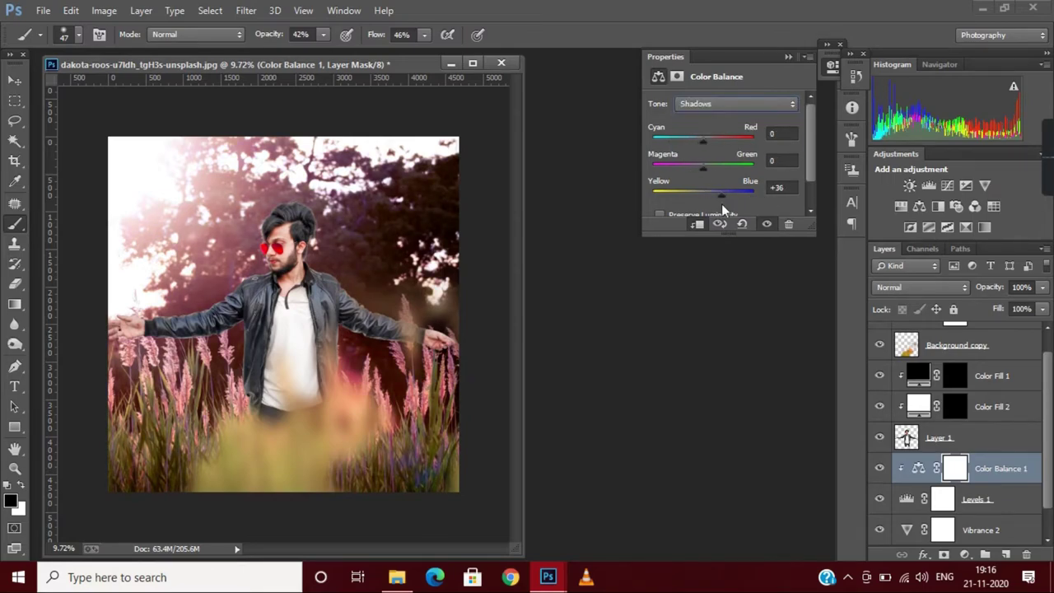
{"action": "mouse_move", "coordinate": [722, 203]}
{"action": "left_mouse_down"}
{"action": "mouse_move", "coordinate": [684, 162]}
{"action": "mouse_move", "coordinate": [741, 138]}
{"action": "mouse_move", "coordinate": [648, 139]}
{"action": "mouse_move", "coordinate": [679, 137]}
{"action": "mouse_move", "coordinate": [670, 166]}
{"action": "mouse_move", "coordinate": [687, 167]}
{"action": "left_mouse_up"}
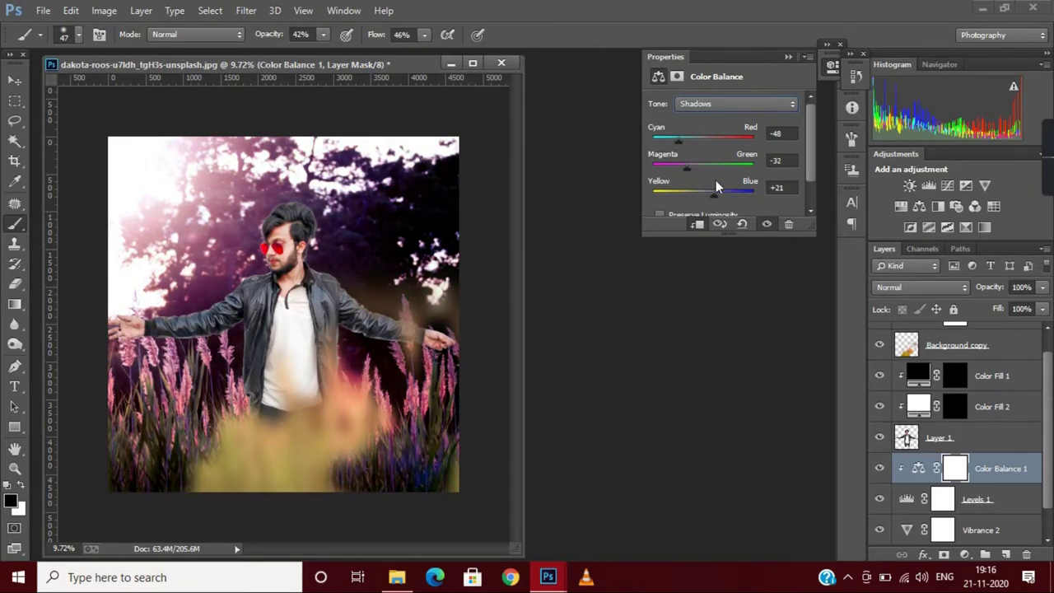
- Shift the Color Balance 1 midtones toward magenta and yellow
{"action": "left_click", "coordinate": [737, 104]}
{"action": "left_click", "coordinate": [717, 119]}
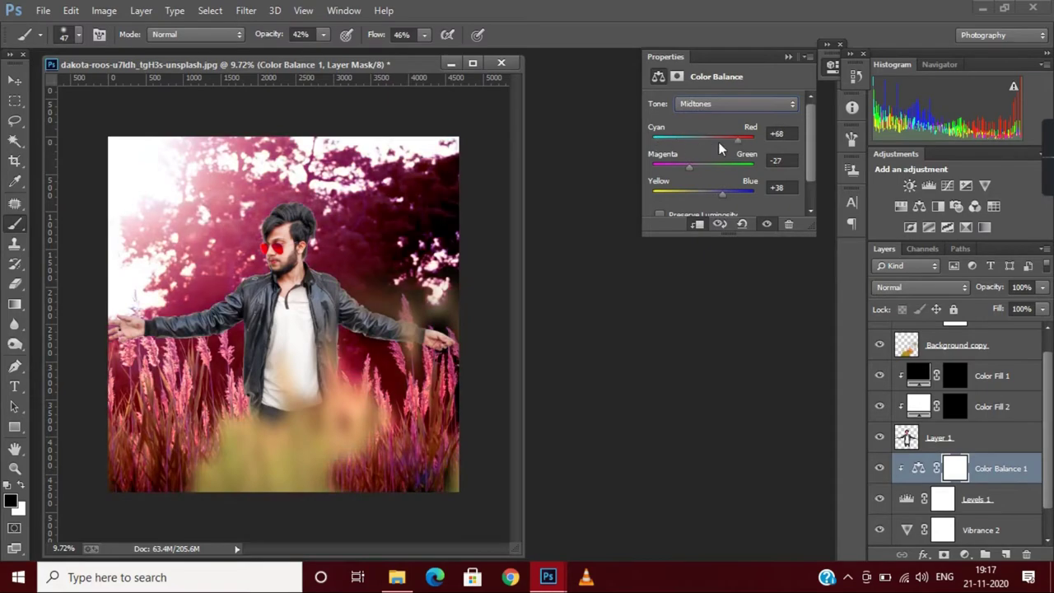
{"action": "mouse_move", "coordinate": [710, 138]}
{"action": "left_mouse_down"}
{"action": "mouse_move", "coordinate": [696, 142]}
{"action": "mouse_move", "coordinate": [708, 168]}
{"action": "mouse_move", "coordinate": [684, 167]}
{"action": "mouse_move", "coordinate": [664, 140]}
{"action": "mouse_move", "coordinate": [716, 193]}
{"action": "left_mouse_up"}
{"action": "left_click", "coordinate": [737, 104]}
{"action": "left_click", "coordinate": [725, 129]}
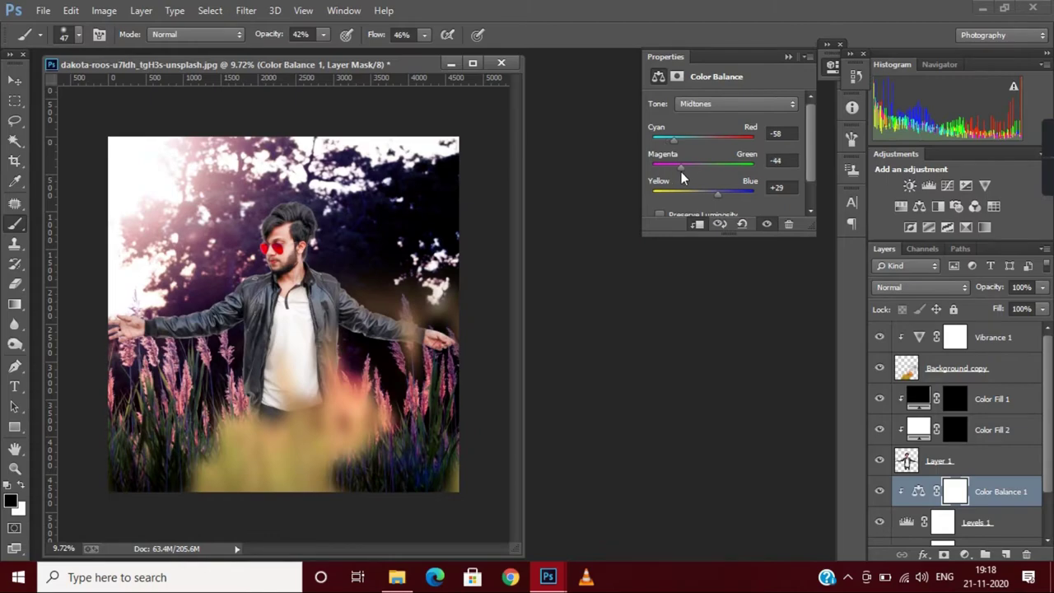
{"action": "left_click_drag", "start_coordinate": [760, 191], "coordinate": [635, 203]}
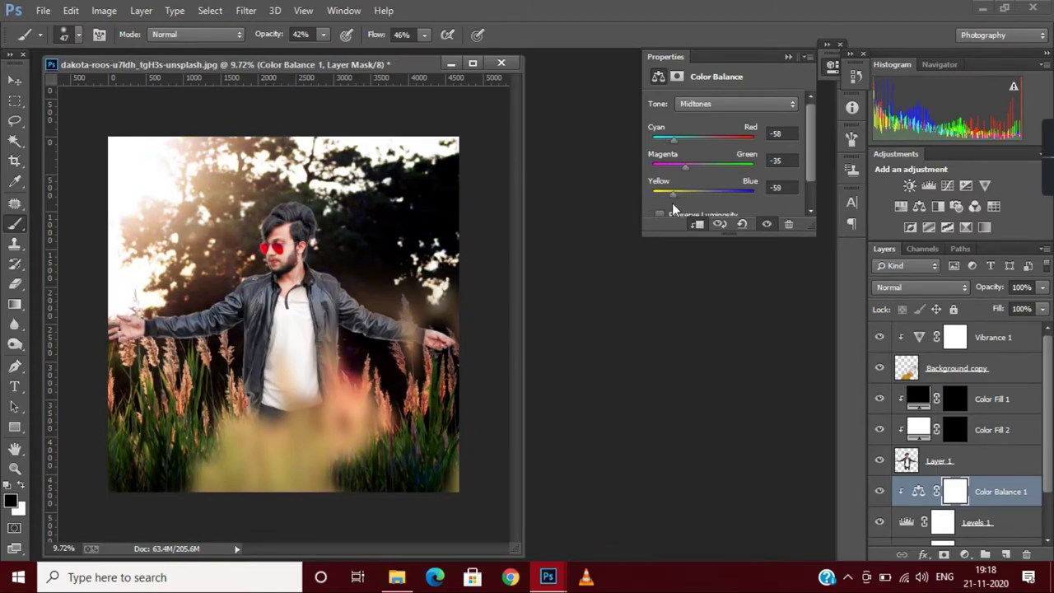
- Shift the highlights toward magenta and set the shadows to -36, -39, +8
{"action": "left_click", "coordinate": [737, 104]}
{"action": "left_click", "coordinate": [700, 144]}
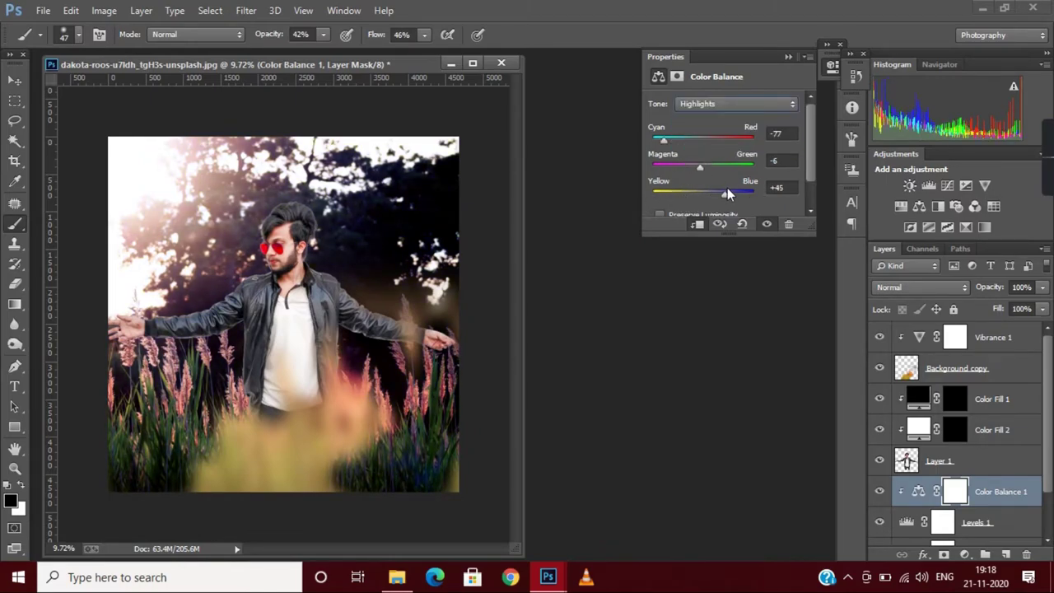
{"action": "left_click_drag", "start_coordinate": [700, 167], "coordinate": [677, 167]}
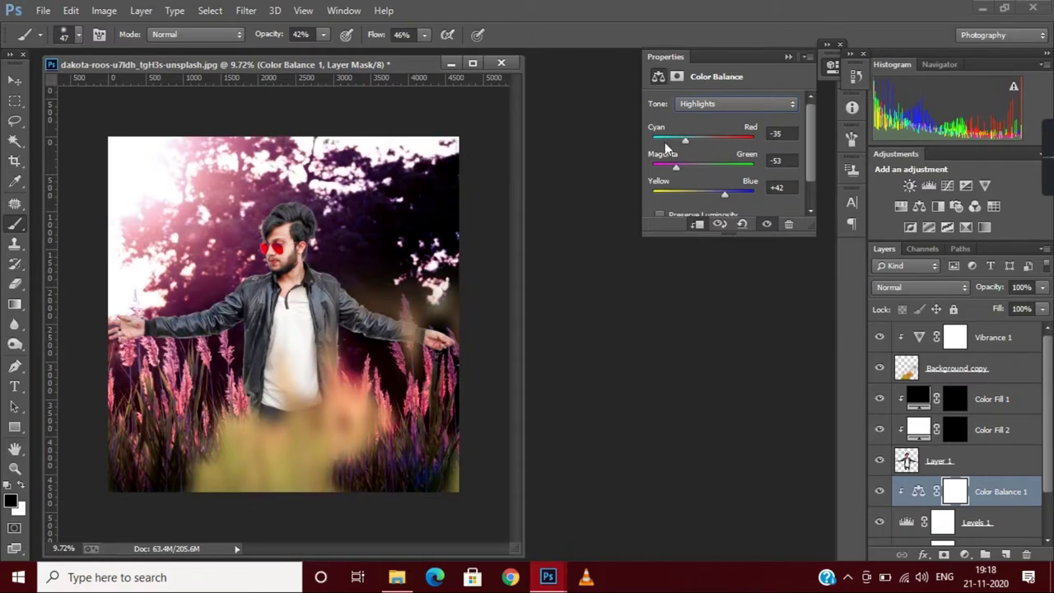
{"action": "left_click", "coordinate": [696, 109]}
{"action": "left_click", "coordinate": [700, 117]}
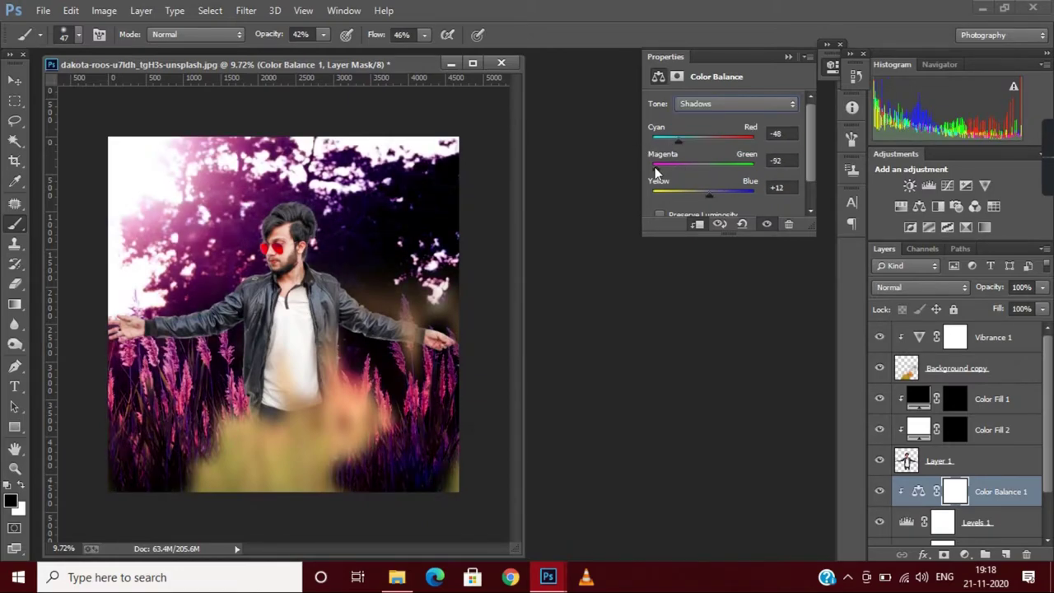
{"action": "left_click_drag", "start_coordinate": [678, 141], "coordinate": [685, 140]}
{"action": "mouse_move", "coordinate": [708, 194]}
{"action": "left_mouse_down"}
{"action": "mouse_move", "coordinate": [671, 193]}
{"action": "mouse_move", "coordinate": [707, 190]}
{"action": "left_mouse_up"}
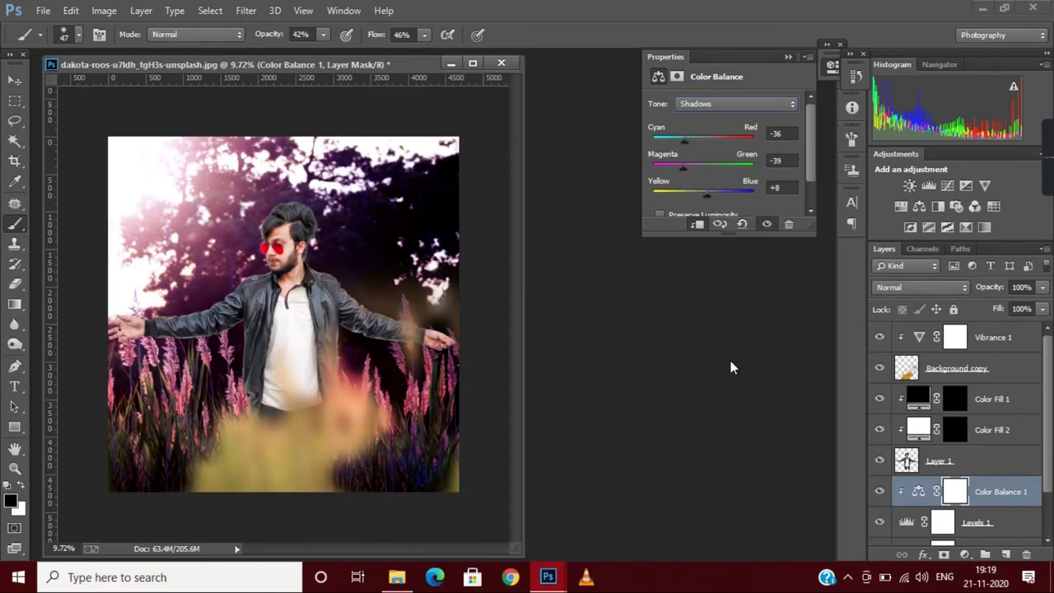
- Add a Vibrance 3 layer at -26 at the top of the stack
{"action": "left_click", "coordinate": [994, 337]}
{"action": "left_click", "coordinate": [965, 555]}
{"action": "left_click", "coordinate": [970, 348]}
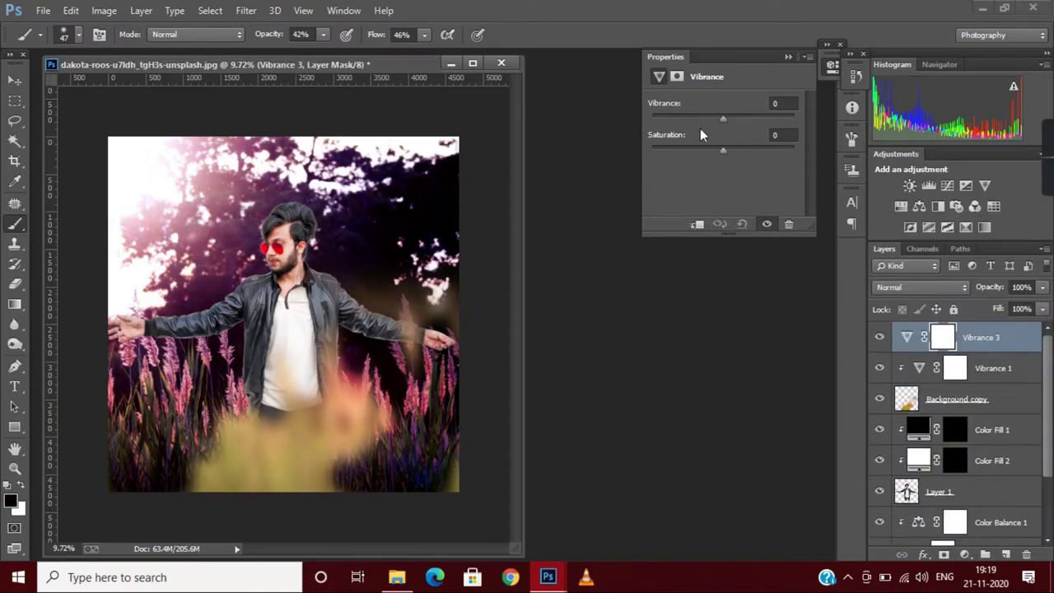
{"action": "mouse_move", "coordinate": [723, 118]}
{"action": "left_mouse_down"}
{"action": "mouse_move", "coordinate": [689, 118]}
{"action": "mouse_move", "coordinate": [706, 123]}
{"action": "left_mouse_up"}
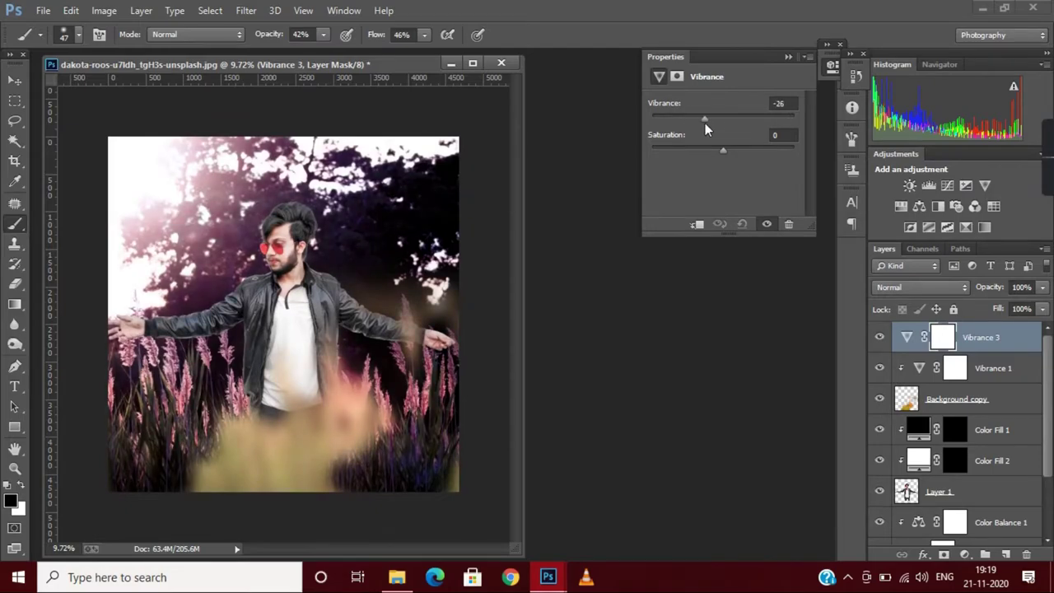
- Add a clipped Color Balance 2 on Background copy with midtones 0, -52, -62 for pink grass
{"action": "left_click", "coordinate": [953, 401]}
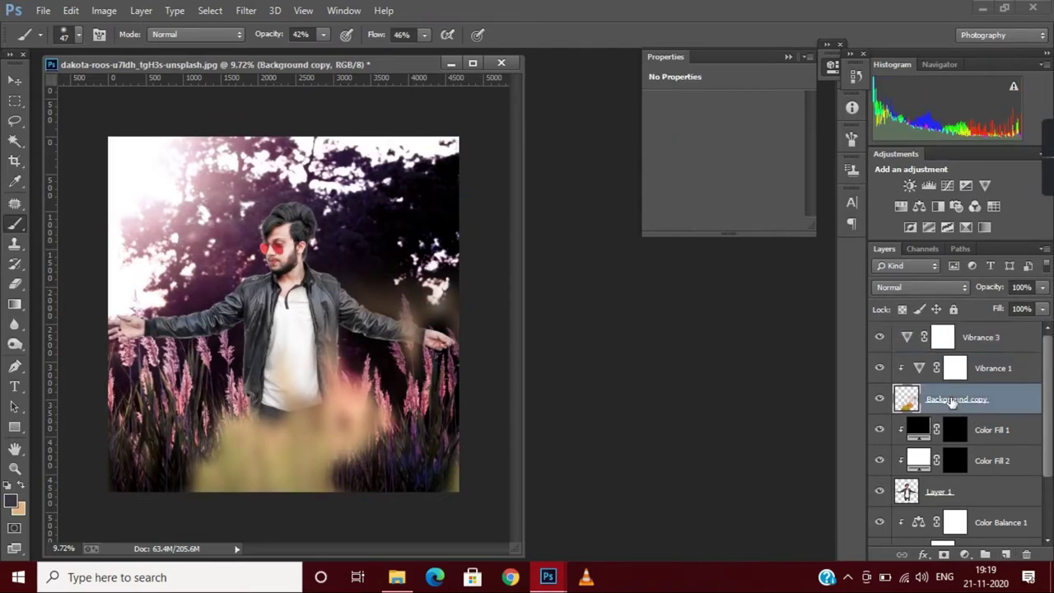
{"action": "left_click", "coordinate": [965, 557]}
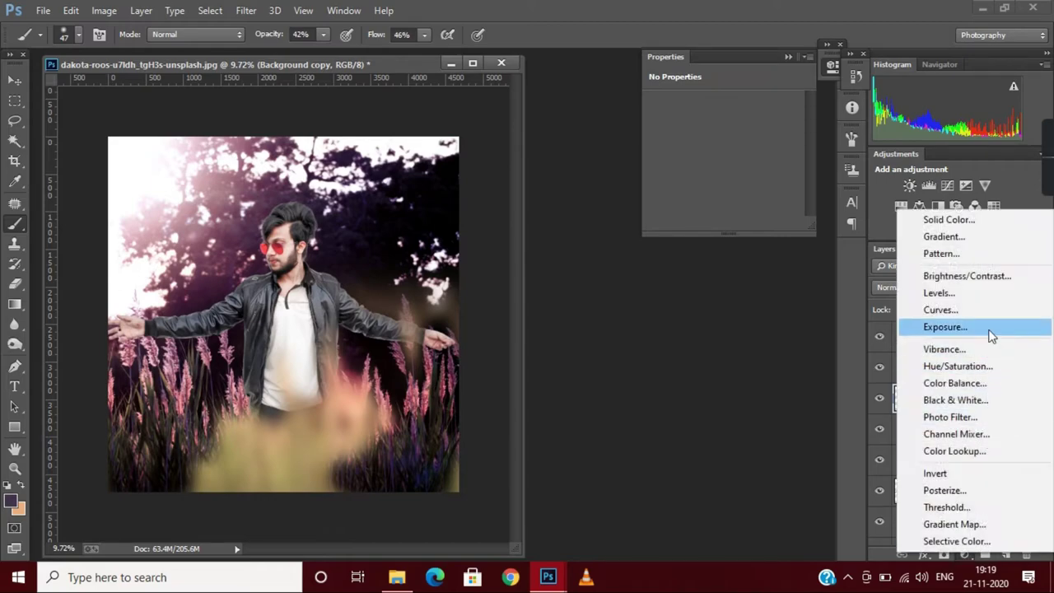
{"action": "left_click", "coordinate": [954, 383]}
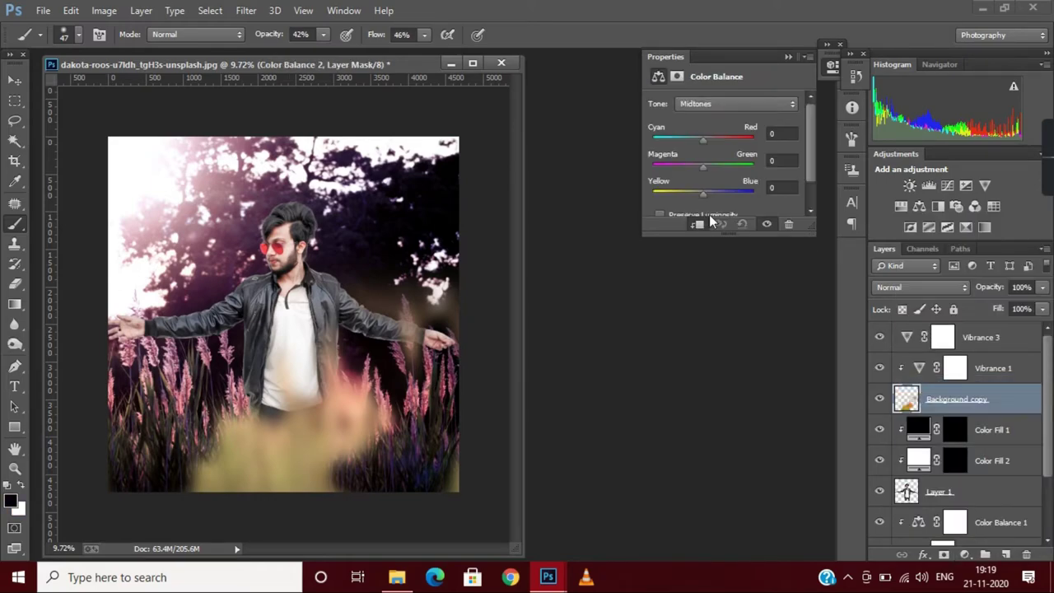
{"action": "mouse_move", "coordinate": [677, 162]}
{"action": "left_mouse_down"}
{"action": "mouse_move", "coordinate": [713, 190]}
{"action": "mouse_move", "coordinate": [735, 182]}
{"action": "left_mouse_up"}
{"action": "key", "text": "alt+bracketright"}
{"action": "key", "text": "alt+bracketright"}
{"action": "key", "text": "alt+bracketright"}
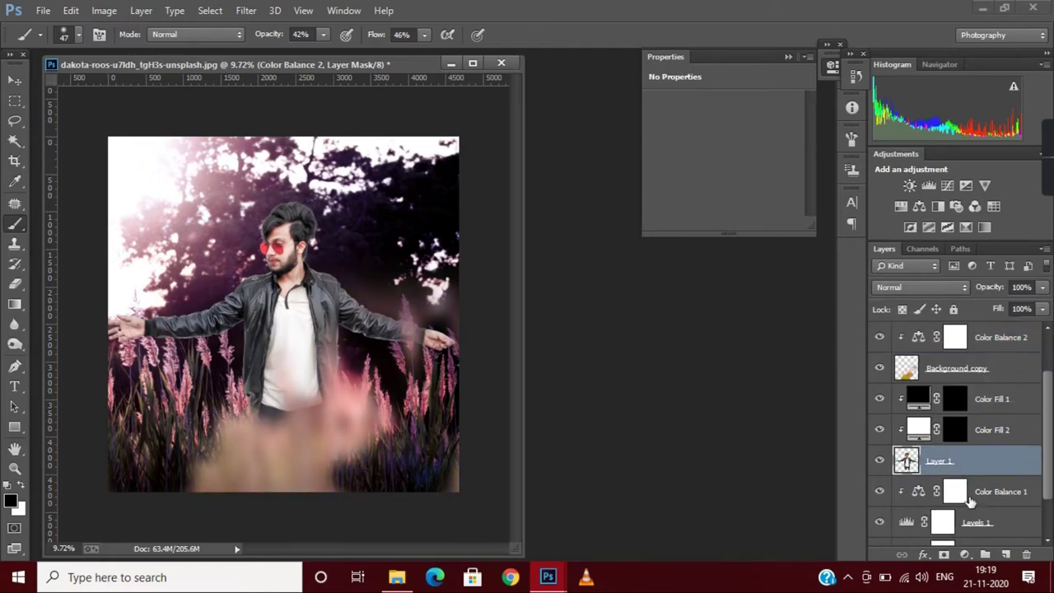
{"action": "key", "text": "alt+bracketright"}
{"action": "key", "text": "alt+bracketright"}
{"action": "key", "text": "alt+bracketright"}
- Add an empty Layer 2 at the top of the stack
{"action": "left_click", "coordinate": [1006, 554]}
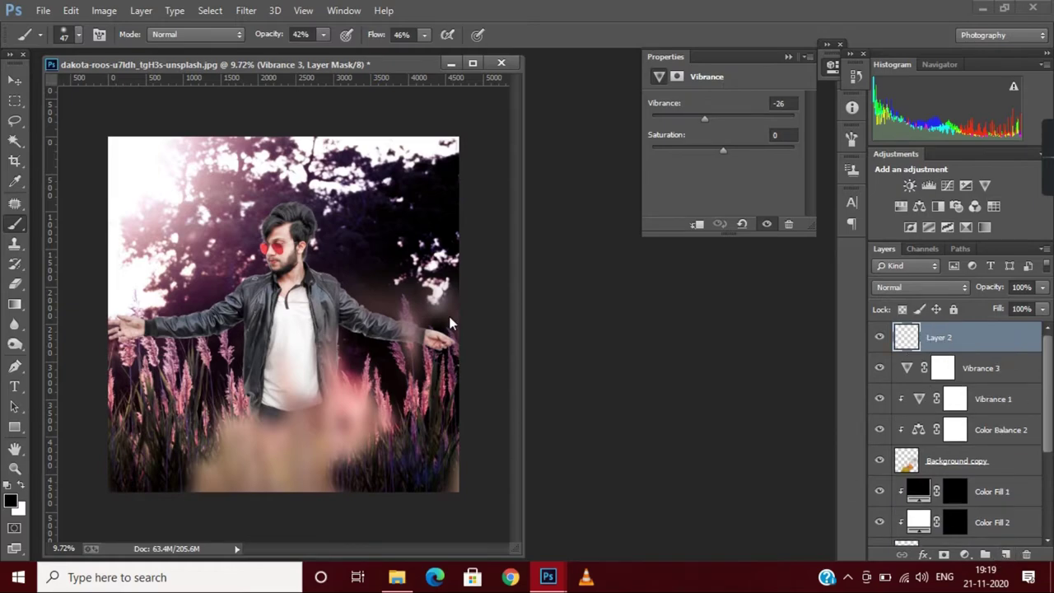
{"action": "scroll", "coordinate": [288, 262], "scroll_direction": "up", "scroll_amount": 1}
{"action": "scroll", "coordinate": [289, 262], "scroll_direction": "up", "scroll_amount": 2}
{"action": "scroll", "coordinate": [288, 262], "scroll_direction": "up", "scroll_amount": 2}
{"action": "scroll", "coordinate": [284, 233], "scroll_direction": "up", "scroll_amount": 10}
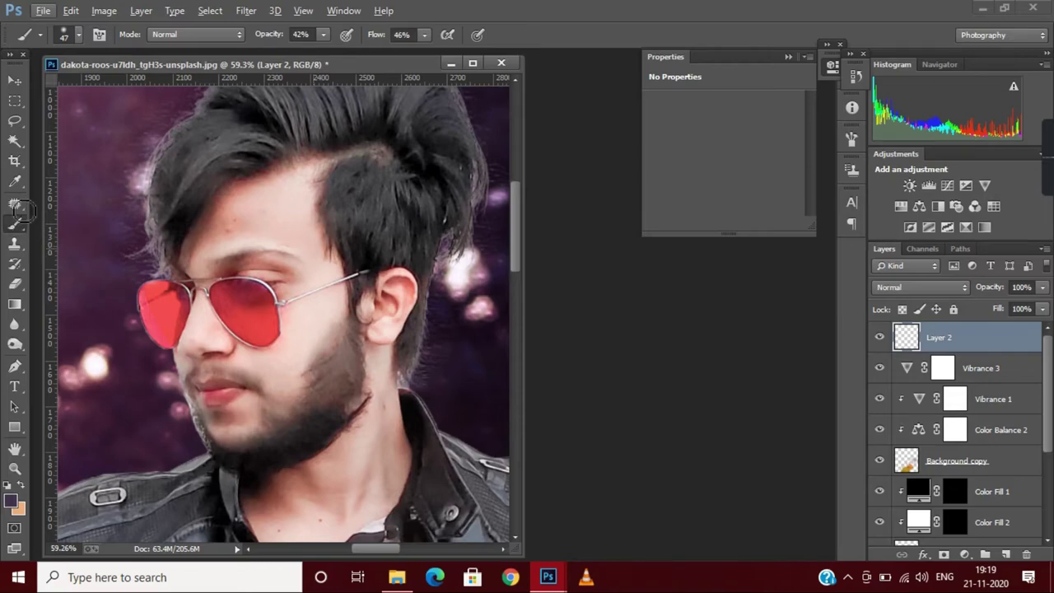
{"action": "key", "text": "shift+b"}
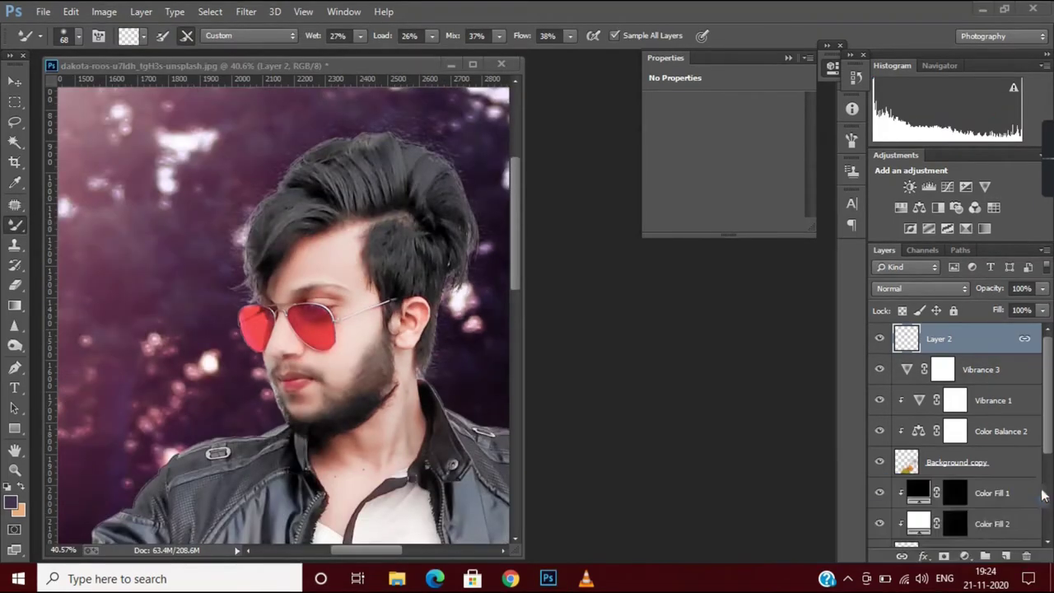
- Add a neutral grey Solid Color fill layer in Overlay mode and rasterize it
{"action": "left_click", "coordinate": [966, 557]}
{"action": "left_click", "coordinate": [923, 219]}
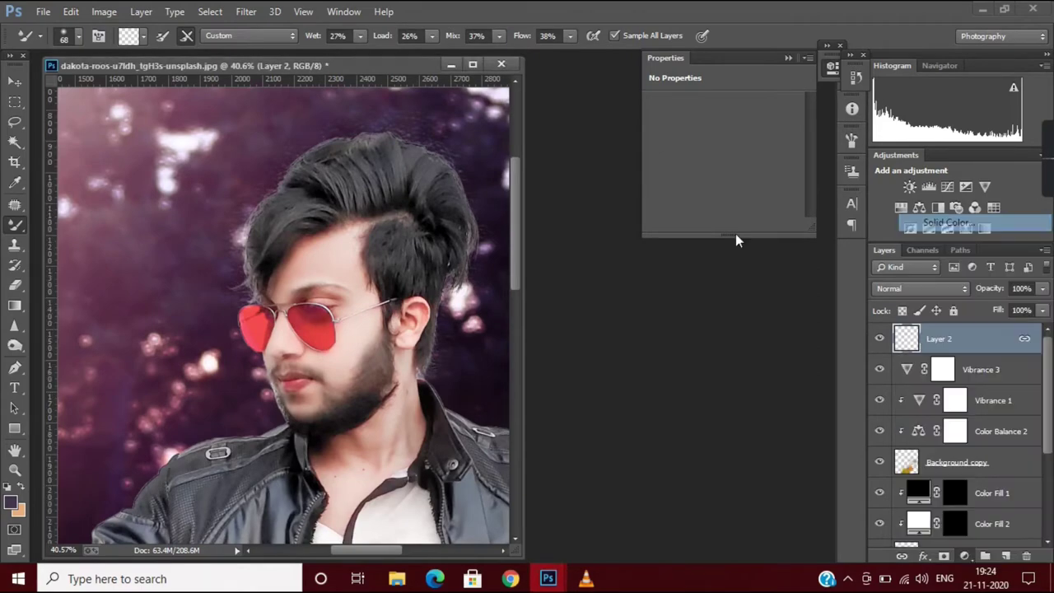
{"action": "left_click_drag", "start_coordinate": [365, 240], "coordinate": [328, 243]}
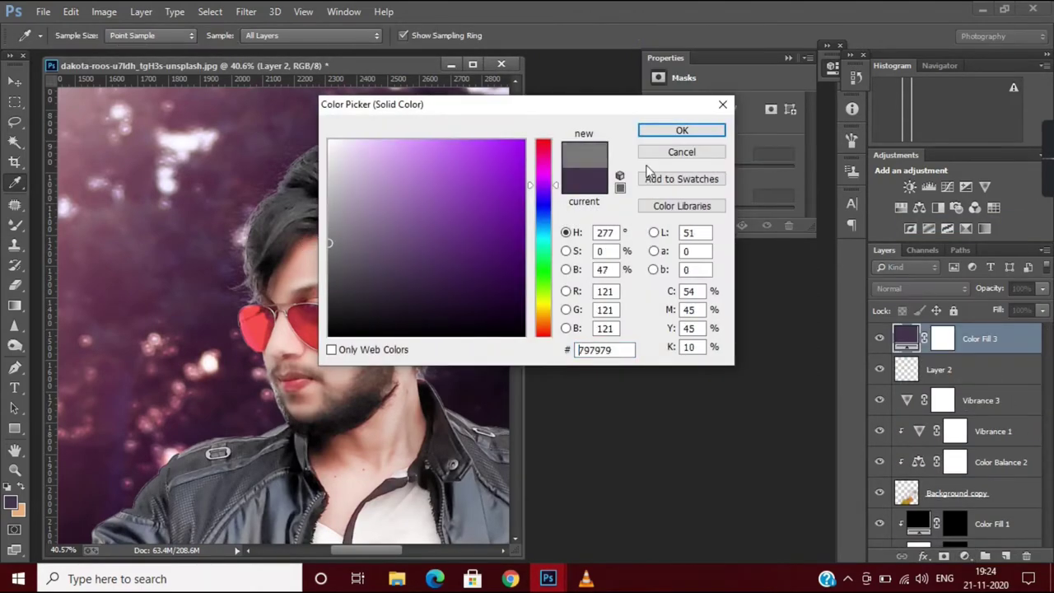
{"action": "left_click", "coordinate": [674, 132]}
{"action": "key", "text": "b"}
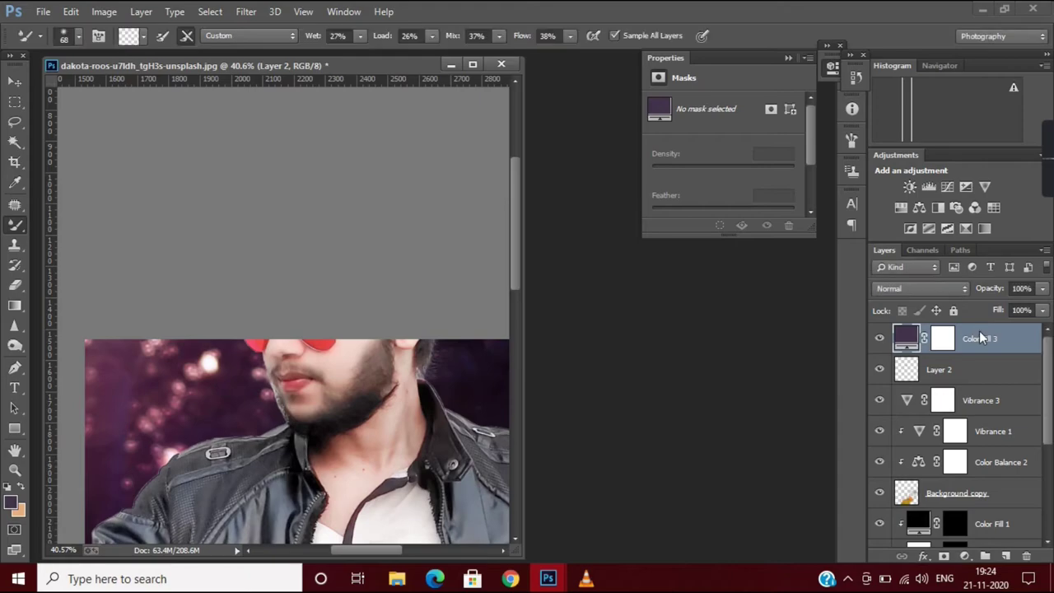
{"action": "left_click", "coordinate": [920, 288]}
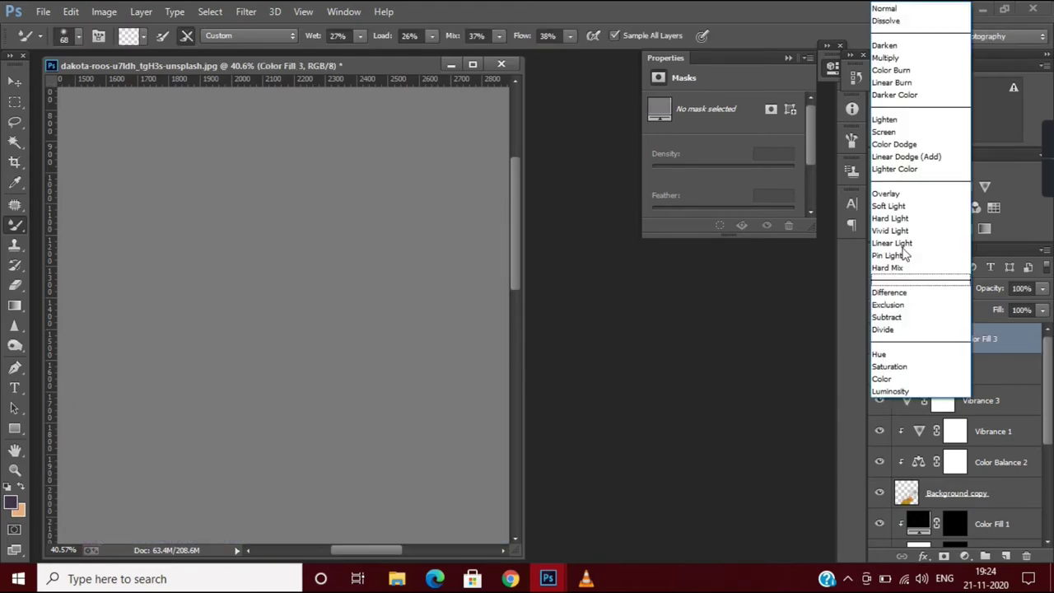
{"action": "left_click", "coordinate": [898, 199]}
{"action": "left_click", "coordinate": [383, 287]}
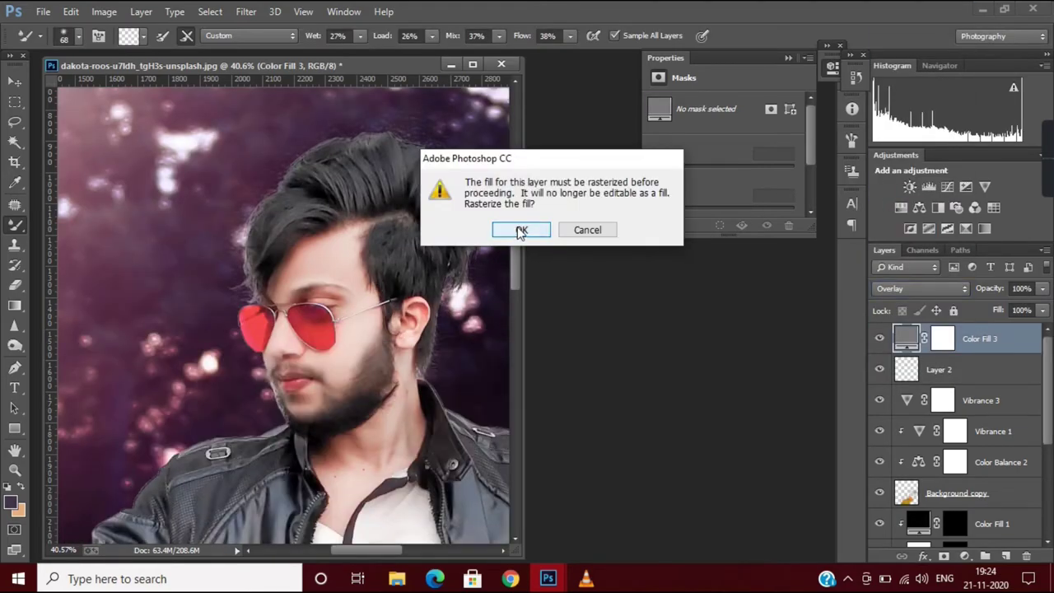
{"action": "left_click", "coordinate": [519, 228]}
- Burn darker shadows into the man's cheek, temple, nose and chin
{"action": "scroll", "coordinate": [376, 338], "scroll_direction": "up", "scroll_amount": 3}
{"action": "key", "text": "o"}
{"action": "mouse_move", "coordinate": [377, 336]}
{"action": "left_mouse_down"}
{"action": "mouse_move", "coordinate": [353, 365]}
{"action": "mouse_move", "coordinate": [375, 318]}
{"action": "left_mouse_up"}
{"action": "left_click_drag", "start_coordinate": [296, 411], "coordinate": [246, 362]}
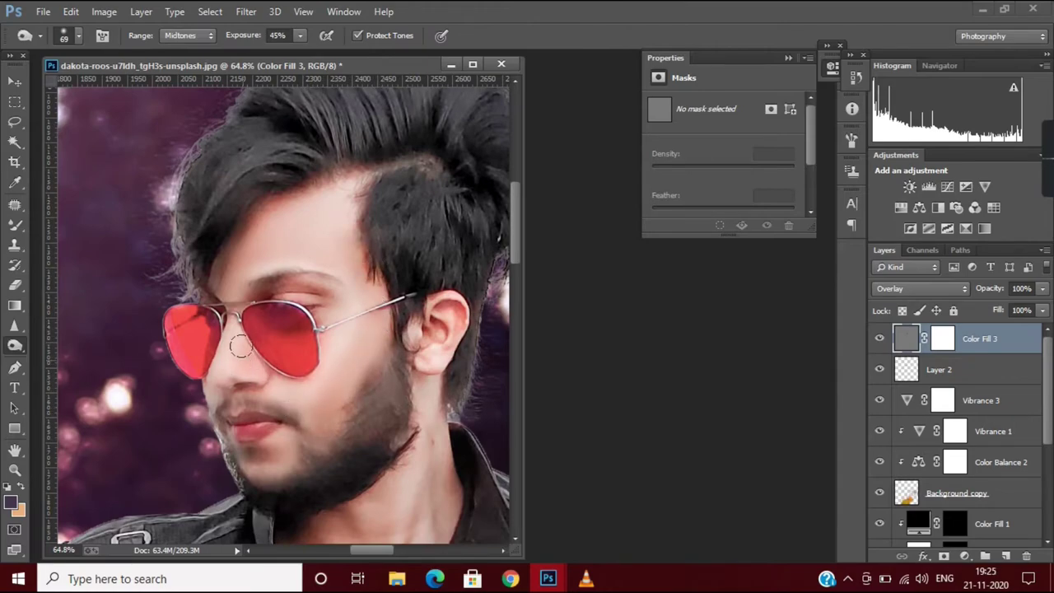
{"action": "left_click_drag", "start_coordinate": [281, 445], "coordinate": [284, 478]}
- Lower the grey Overlay layer's opacity to 72%
{"action": "left_click", "coordinate": [1043, 290]}
{"action": "left_click_drag", "start_coordinate": [1043, 290], "coordinate": [1021, 315]}
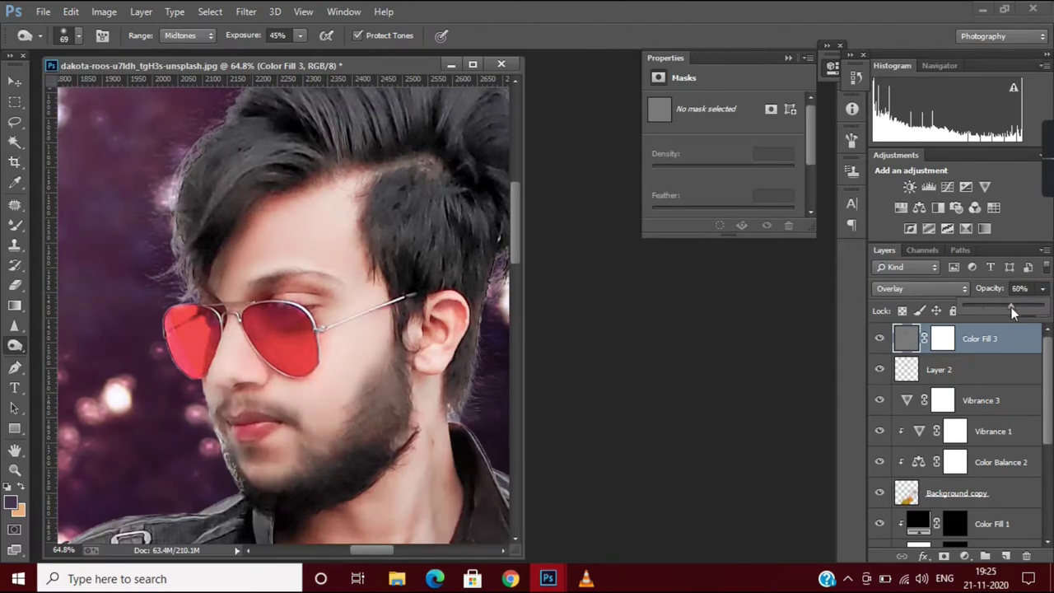
{"action": "scroll", "coordinate": [395, 350], "scroll_direction": "down", "scroll_amount": 2}
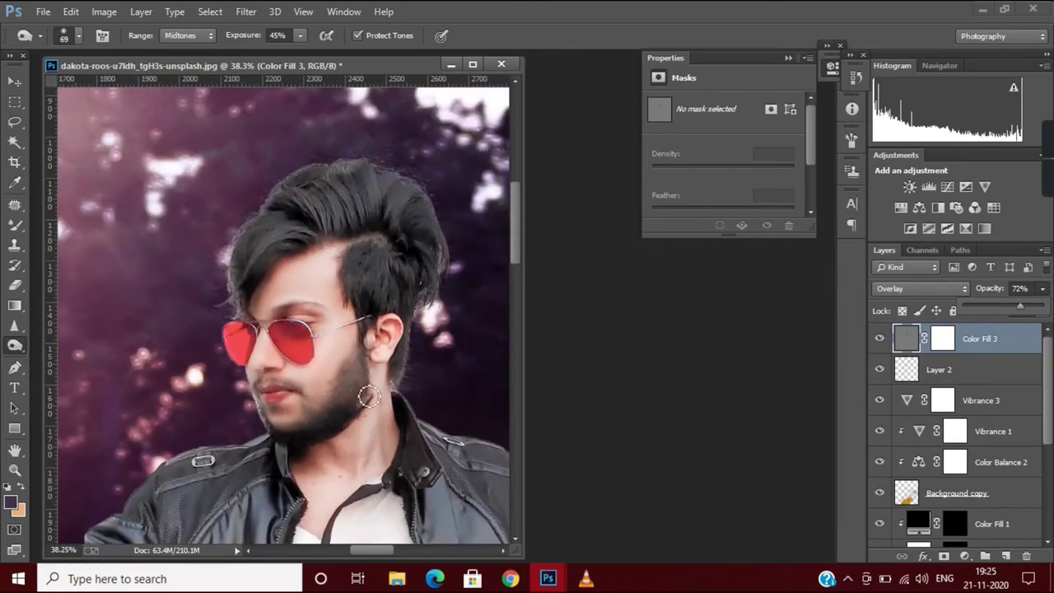
{"action": "scroll", "coordinate": [404, 349], "scroll_direction": "down", "scroll_amount": 2}
{"action": "scroll", "coordinate": [421, 371], "scroll_direction": "up", "scroll_amount": 3}
{"action": "left_click", "coordinate": [966, 556]}
- Add a 7f7f7f Solid Color fill layer blended in Overlay mode
{"action": "left_click", "coordinate": [947, 208]}
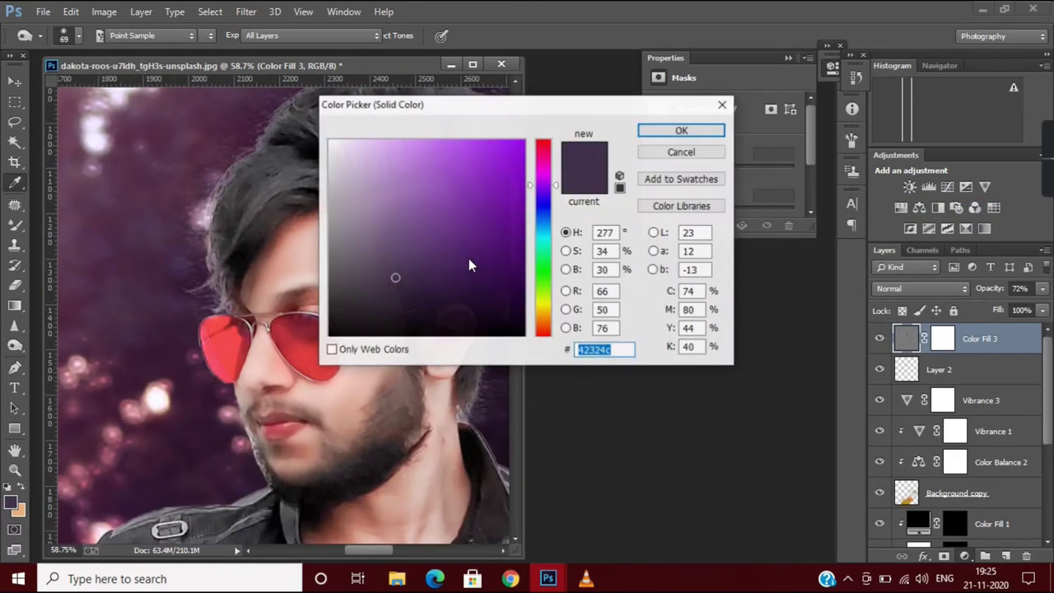
{"action": "type", "text": "7f7f7f"}
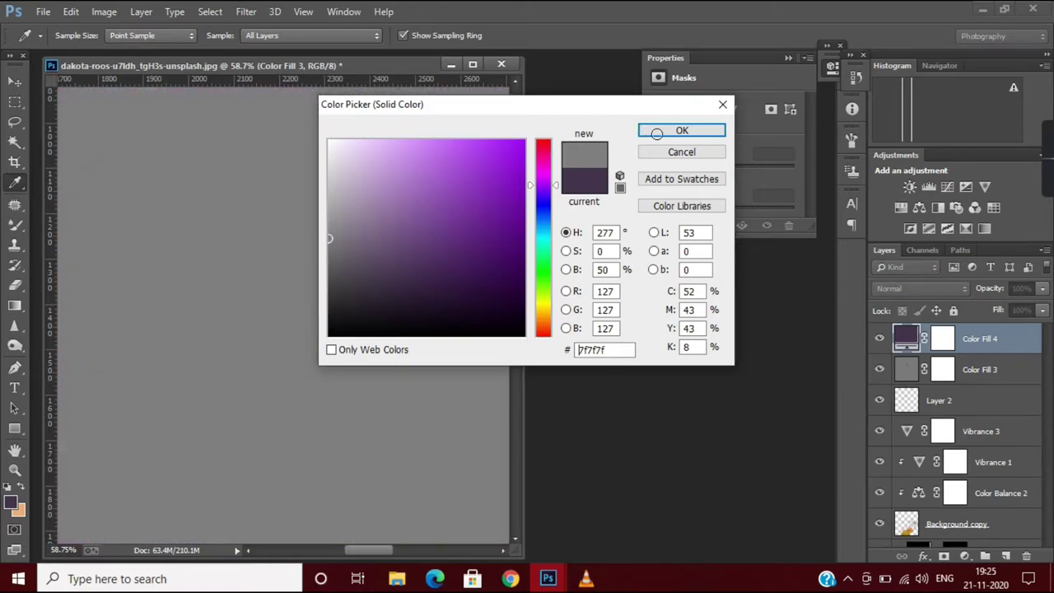
{"action": "key", "text": "Return"}
{"action": "key", "text": "o"}
{"action": "left_click", "coordinate": [915, 288]}
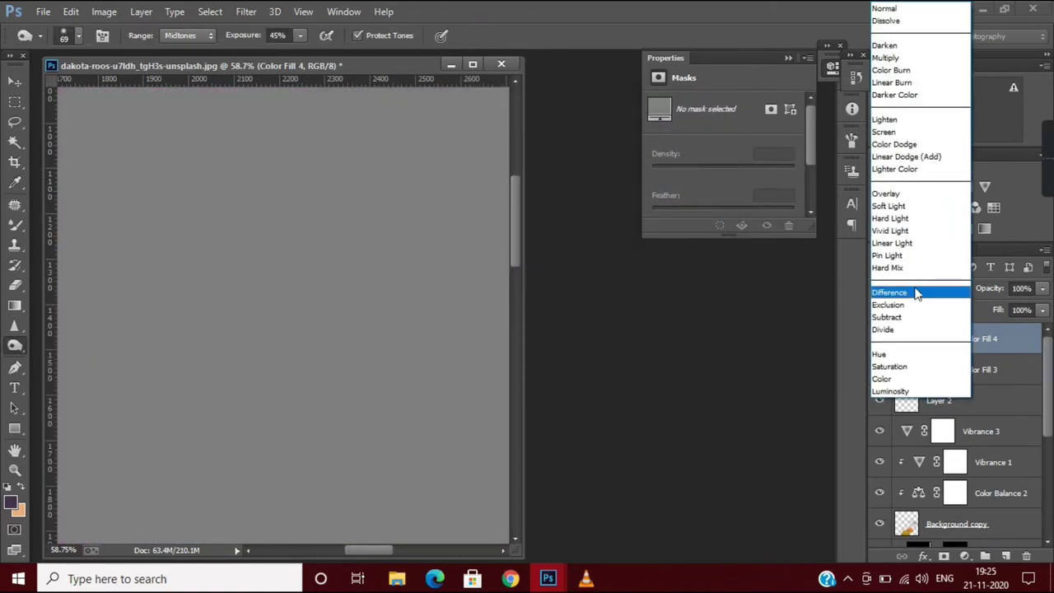
{"action": "left_click", "coordinate": [904, 195]}
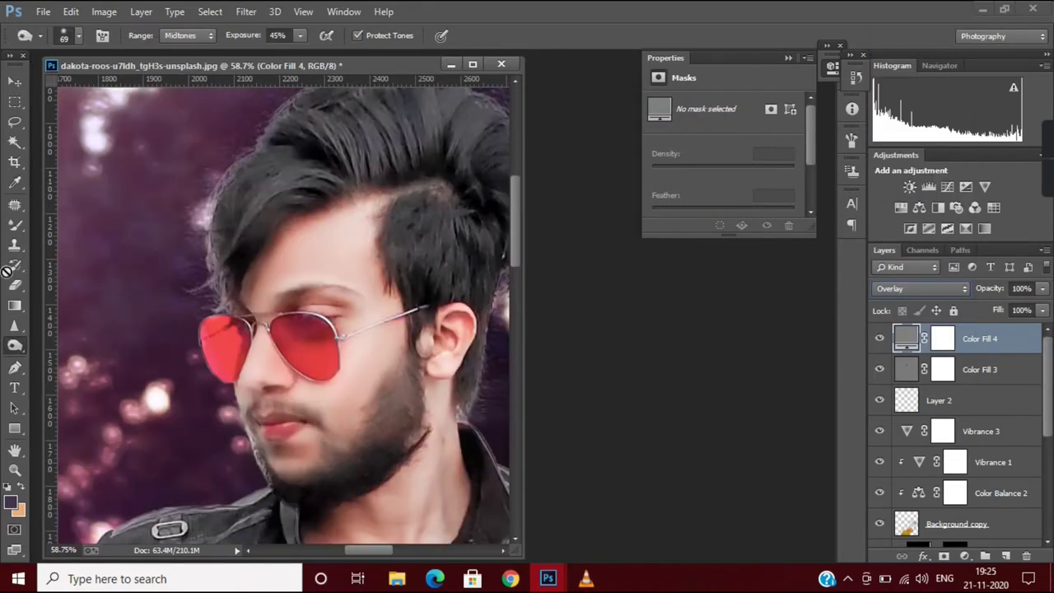
- Rasterize the fill and dodge the cheeks under the glasses brighter
{"action": "right_click", "coordinate": [16, 352]}
{"action": "left_click", "coordinate": [83, 358]}
{"action": "left_click", "coordinate": [330, 400]}
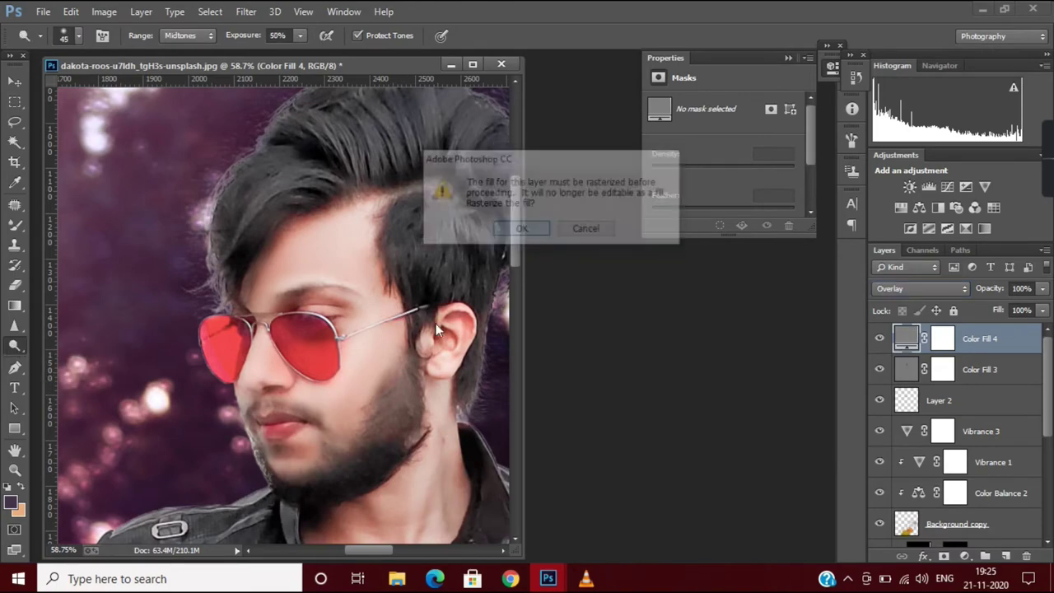
{"action": "key", "text": "Return"}
{"action": "scroll", "coordinate": [331, 417], "scroll_direction": "up", "scroll_amount": 1}
{"action": "mouse_move", "coordinate": [331, 417]}
{"action": "left_mouse_down"}
{"action": "mouse_move", "coordinate": [322, 419]}
{"action": "mouse_move", "coordinate": [360, 365]}
{"action": "mouse_move", "coordinate": [239, 370]}
{"action": "mouse_move", "coordinate": [365, 377]}
{"action": "left_mouse_up"}
- Lower the second grey Overlay layer's opacity to 54%
{"action": "scroll", "coordinate": [365, 376], "scroll_direction": "down", "scroll_amount": 2}
{"action": "left_click", "coordinate": [1043, 288]}
{"action": "left_click_drag", "start_coordinate": [1013, 305], "coordinate": [985, 309]}
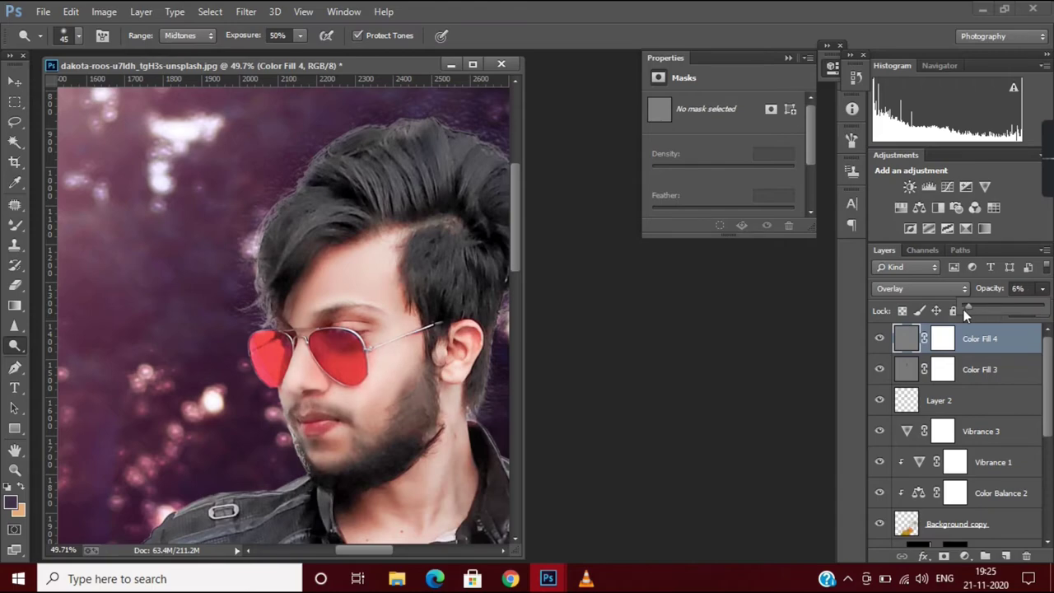
{"action": "scroll", "coordinate": [481, 402], "scroll_direction": "down", "scroll_amount": 4}
{"action": "scroll", "coordinate": [481, 402], "scroll_direction": "down", "scroll_amount": 3}
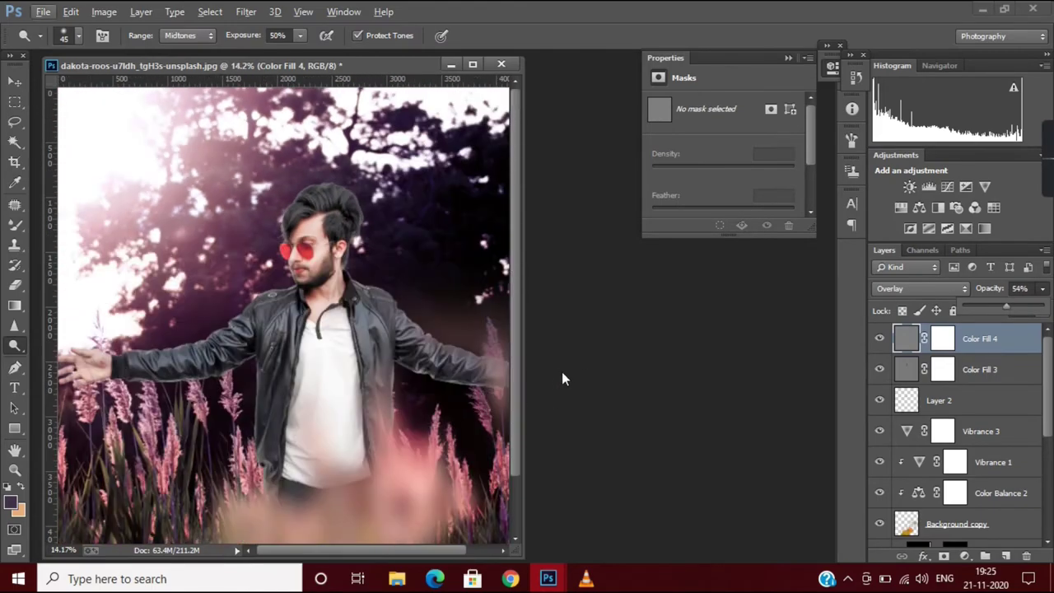
{"action": "left_click_drag", "start_coordinate": [968, 307], "coordinate": [987, 308]}
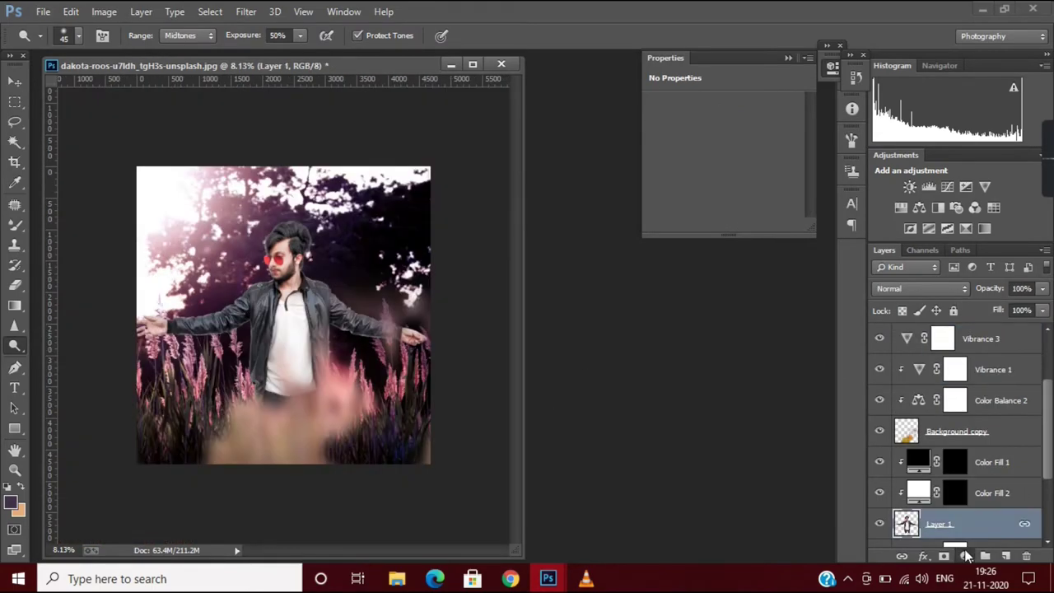
- Add a Levels 2 adjustment with black input 35 and midtone 0.96
{"action": "left_click", "coordinate": [965, 556]}
{"action": "left_click", "coordinate": [940, 289]}
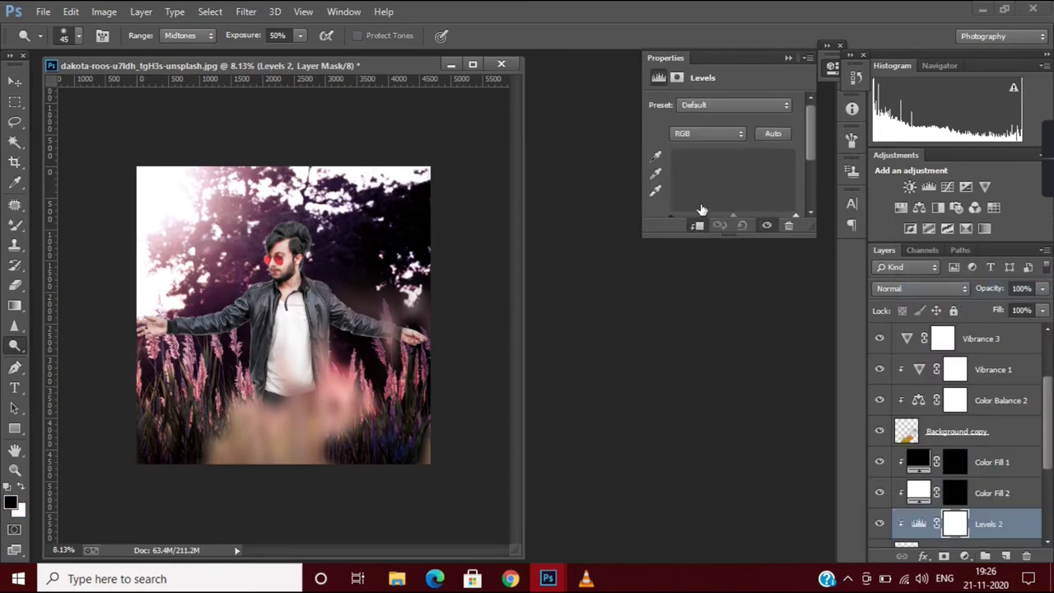
{"action": "mouse_move", "coordinate": [676, 168]}
{"action": "left_mouse_down"}
{"action": "mouse_move", "coordinate": [655, 168]}
{"action": "mouse_move", "coordinate": [758, 164]}
{"action": "mouse_move", "coordinate": [744, 165]}
{"action": "left_mouse_up"}
{"action": "scroll", "coordinate": [676, 199], "scroll_direction": "down", "scroll_amount": 1}
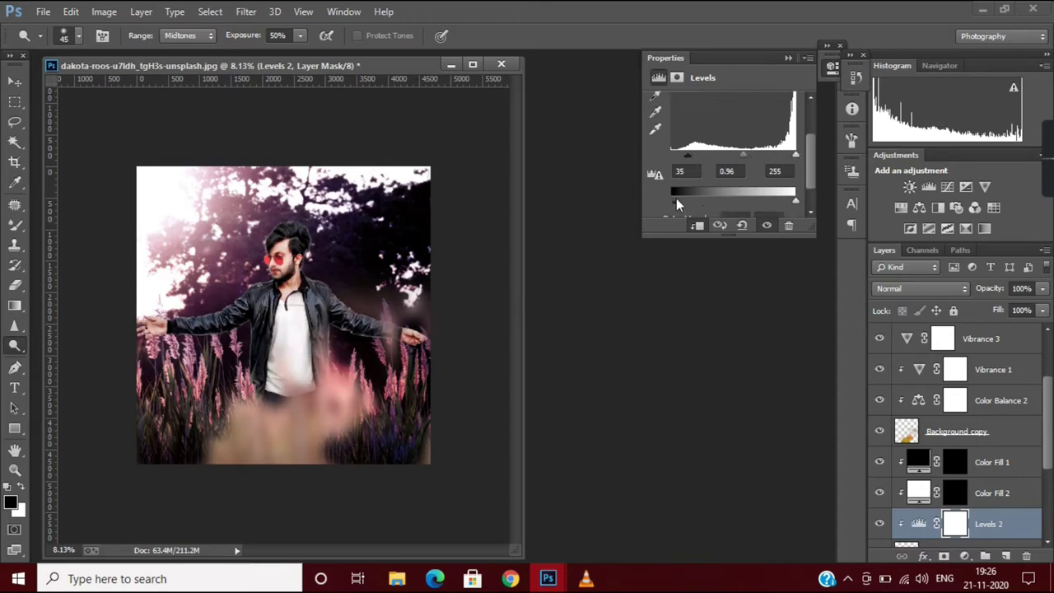
{"action": "left_click_drag", "start_coordinate": [732, 159], "coordinate": [742, 159]}
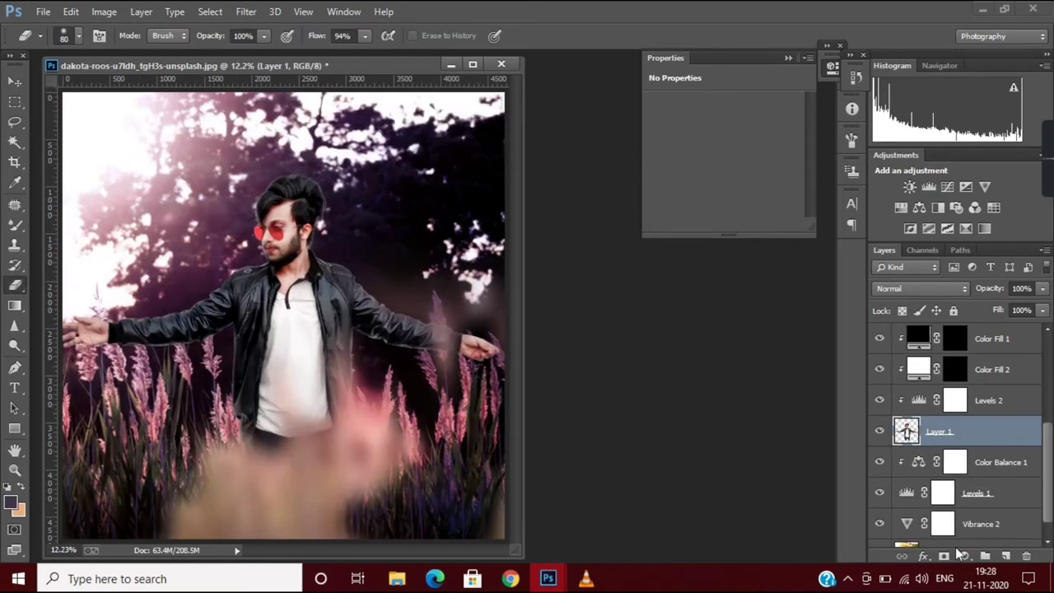
{"action": "left_click", "coordinate": [966, 557]}
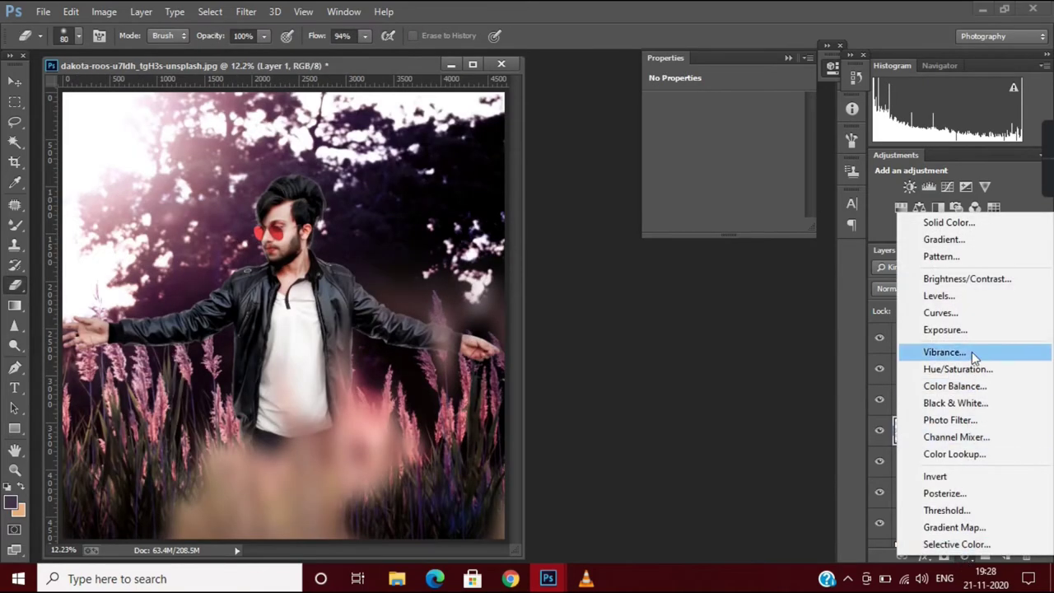
- Add a Color Balance 3 layer, tinting midtones toward magenta and shifting the shadows
{"action": "left_click", "coordinate": [959, 386]}
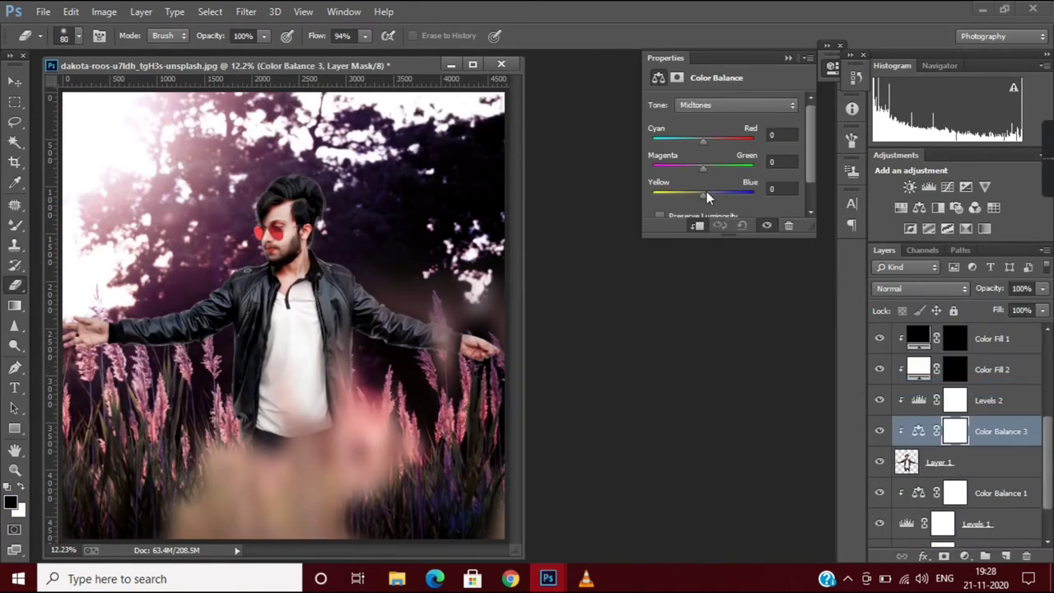
{"action": "mouse_move", "coordinate": [734, 192]}
{"action": "left_mouse_down"}
{"action": "mouse_move", "coordinate": [695, 170]}
{"action": "mouse_move", "coordinate": [703, 146]}
{"action": "left_mouse_up"}
{"action": "left_click", "coordinate": [738, 105]}
{"action": "left_click", "coordinate": [709, 106]}
{"action": "mouse_move", "coordinate": [705, 194]}
{"action": "left_mouse_down"}
{"action": "mouse_move", "coordinate": [658, 199]}
{"action": "mouse_move", "coordinate": [705, 195]}
{"action": "mouse_move", "coordinate": [754, 167]}
{"action": "mouse_move", "coordinate": [689, 173]}
{"action": "mouse_move", "coordinate": [699, 174]}
{"action": "left_mouse_up"}
- Finish the shadow shift and set the Color Balance 3 highlights to -15, -2, +8
{"action": "left_click_drag", "start_coordinate": [743, 141], "coordinate": [695, 142]}
{"action": "left_click", "coordinate": [721, 105]}
{"action": "left_click", "coordinate": [709, 134]}
{"action": "left_click_drag", "start_coordinate": [703, 168], "coordinate": [750, 168]}
{"action": "mouse_move", "coordinate": [707, 195]}
{"action": "left_mouse_down"}
{"action": "mouse_move", "coordinate": [669, 195]}
{"action": "mouse_move", "coordinate": [707, 195]}
{"action": "left_mouse_up"}
{"action": "scroll", "coordinate": [267, 346], "scroll_direction": "down", "scroll_amount": 2}
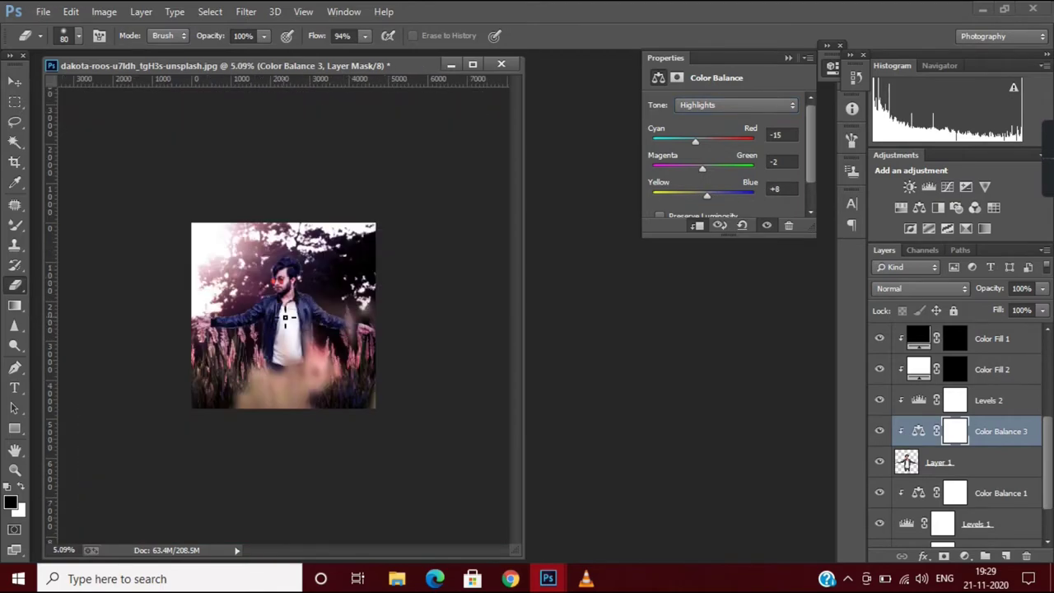
{"action": "scroll", "coordinate": [267, 346], "scroll_direction": "up", "scroll_amount": 1}
{"action": "scroll", "coordinate": [956, 401], "scroll_direction": "up", "scroll_amount": 3}
{"action": "left_click", "coordinate": [956, 401]}
- Push the Color Balance 2 midtones further toward blue and magenta
{"action": "left_click", "coordinate": [969, 557]}
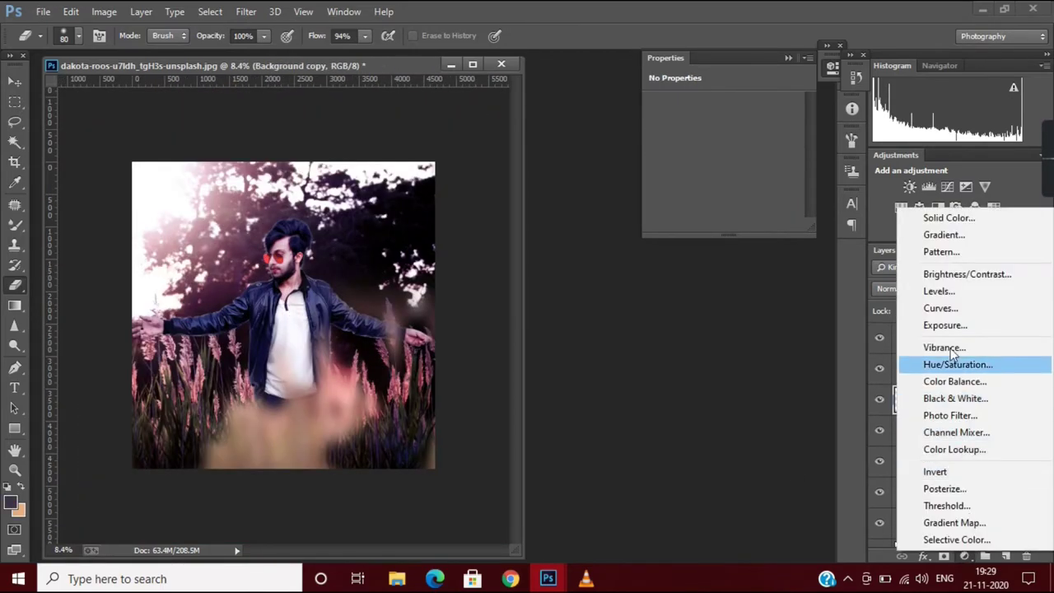
{"action": "left_click", "coordinate": [858, 395]}
{"action": "left_click", "coordinate": [920, 370]}
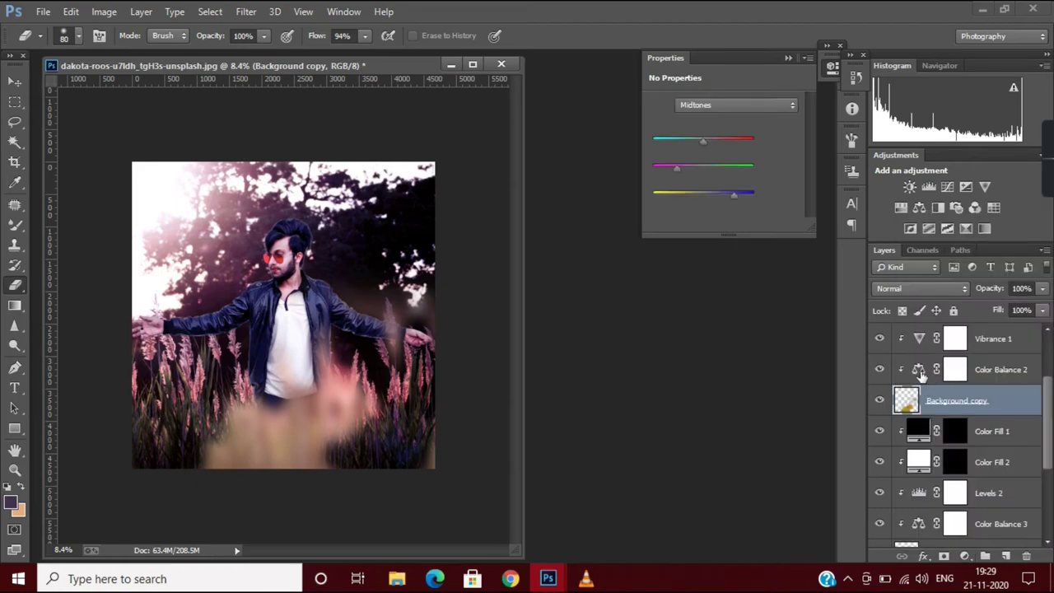
{"action": "left_click_drag", "start_coordinate": [734, 195], "coordinate": [753, 196]}
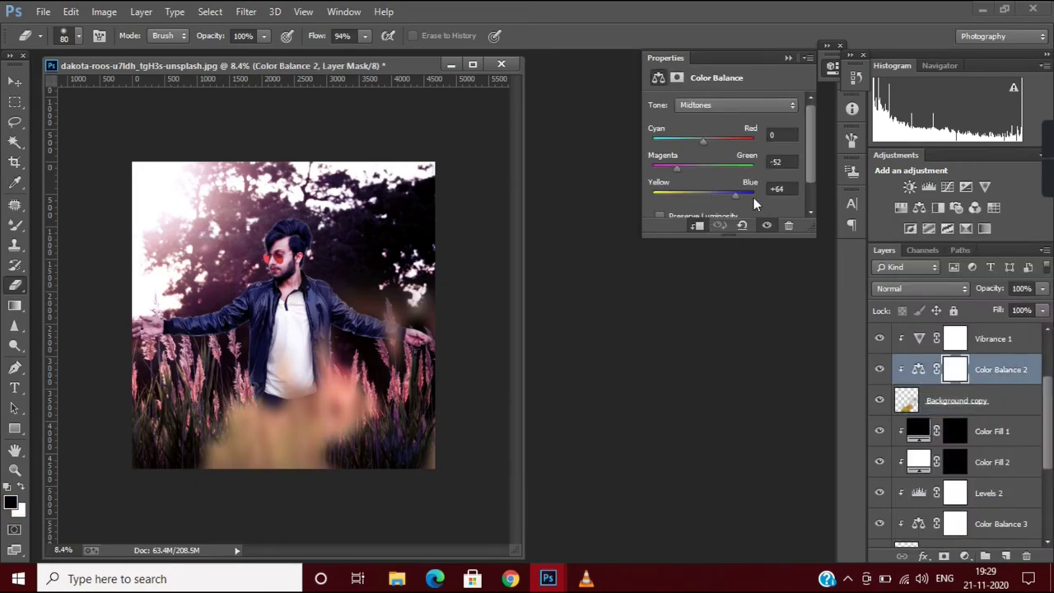
{"action": "mouse_move", "coordinate": [677, 167]}
{"action": "left_mouse_down"}
{"action": "mouse_move", "coordinate": [748, 169]}
{"action": "mouse_move", "coordinate": [661, 173]}
{"action": "left_mouse_up"}
{"action": "left_click_drag", "start_coordinate": [703, 140], "coordinate": [701, 140]}
{"action": "scroll", "coordinate": [968, 494], "scroll_direction": "down", "scroll_amount": 2}
{"action": "scroll", "coordinate": [967, 502], "scroll_direction": "down", "scroll_amount": 3}
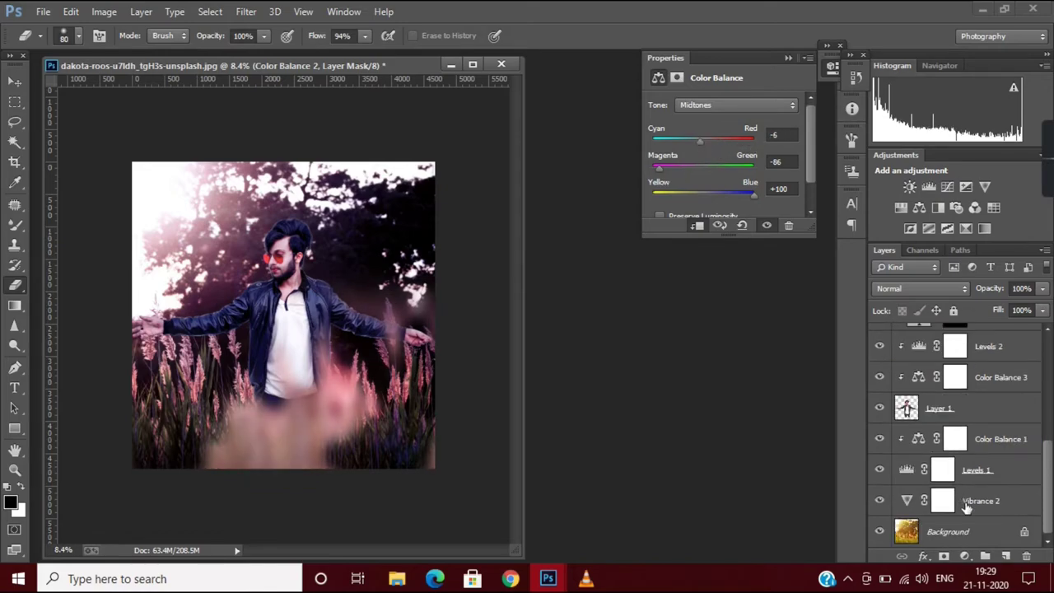
- Set Vibrance 2 to -84 and Levels 1 to black input 82, midtone 1.08
{"action": "left_click", "coordinate": [968, 505]}
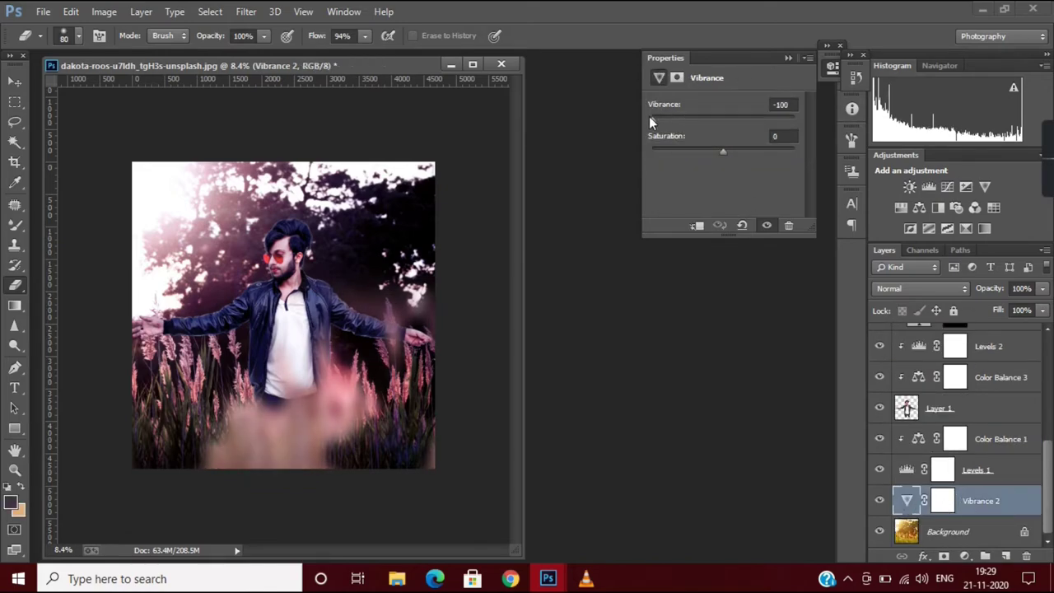
{"action": "mouse_move", "coordinate": [649, 116]}
{"action": "left_mouse_down"}
{"action": "mouse_move", "coordinate": [723, 120]}
{"action": "mouse_move", "coordinate": [649, 123]}
{"action": "mouse_move", "coordinate": [663, 122]}
{"action": "left_mouse_up"}
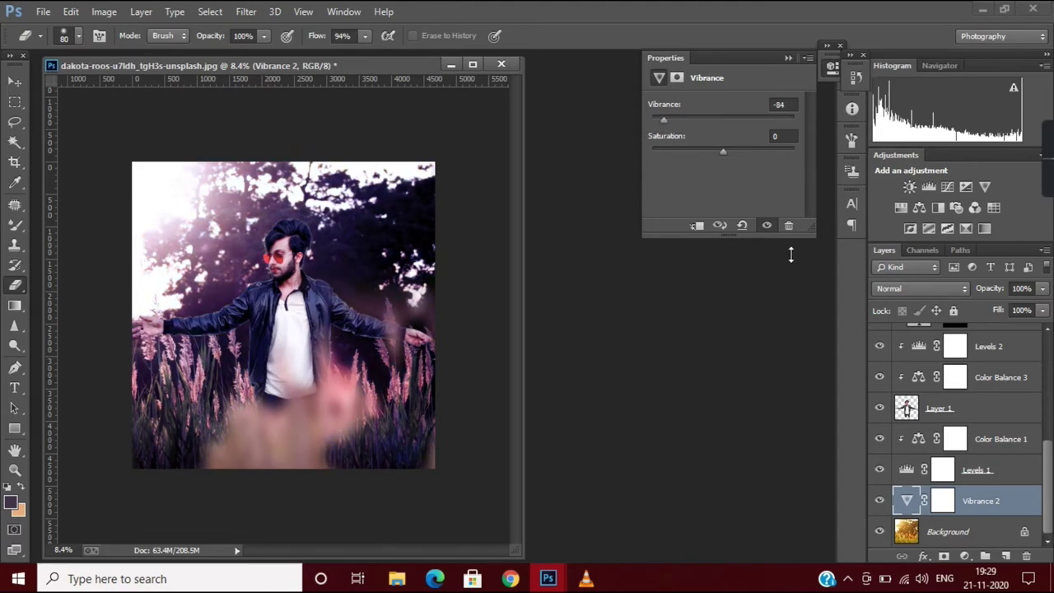
{"action": "left_click", "coordinate": [941, 473]}
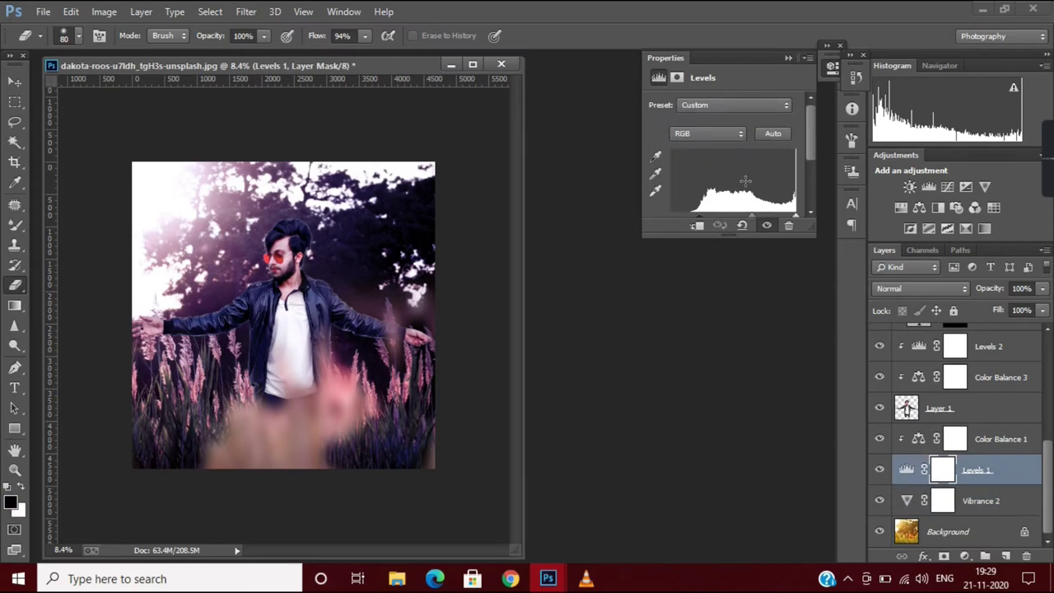
{"action": "left_click_drag", "start_coordinate": [698, 178], "coordinate": [751, 178]}
{"action": "scroll", "coordinate": [745, 200], "scroll_direction": "down", "scroll_amount": 1}
{"action": "scroll", "coordinate": [746, 200], "scroll_direction": "down", "scroll_amount": 1}
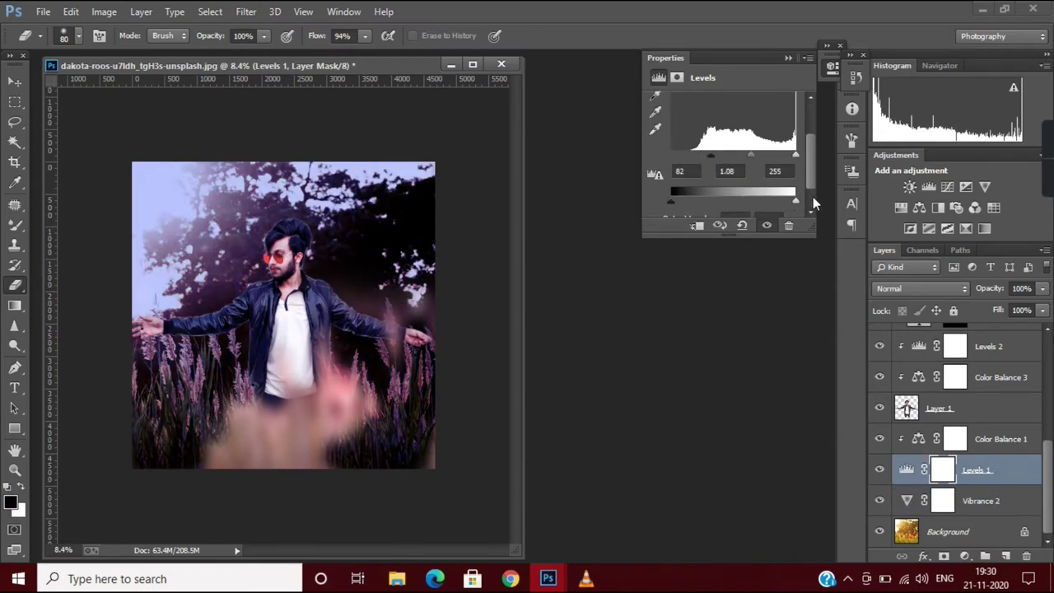
{"action": "scroll", "coordinate": [986, 468], "scroll_direction": "up", "scroll_amount": 1}
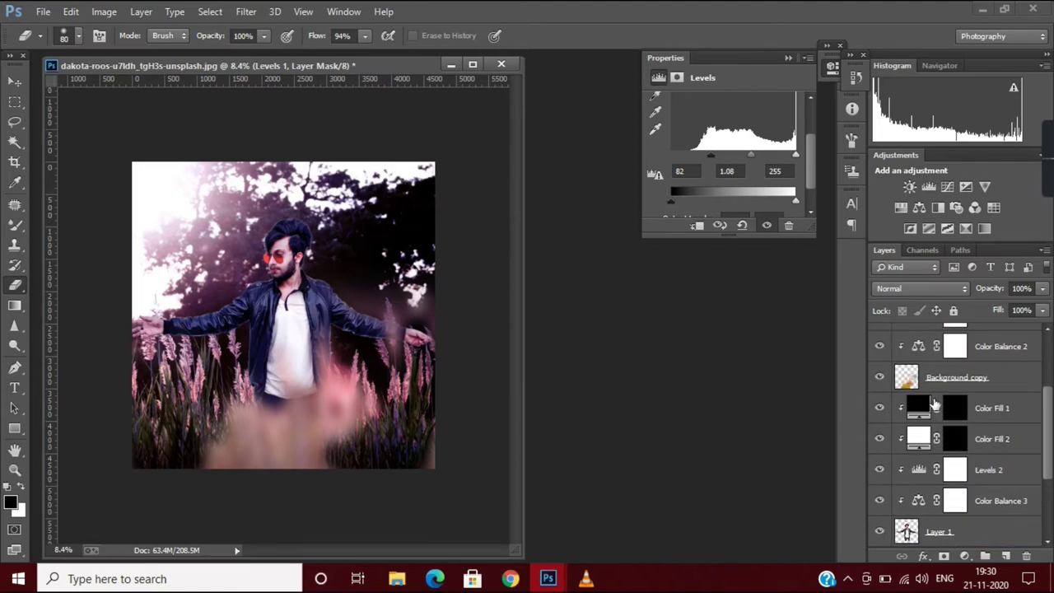
- Return to the Color Balance 2 layer and bring up the Vibrance 1 settings
{"action": "left_click", "coordinate": [967, 348]}
{"action": "scroll", "coordinate": [922, 362], "scroll_direction": "up", "scroll_amount": 2}
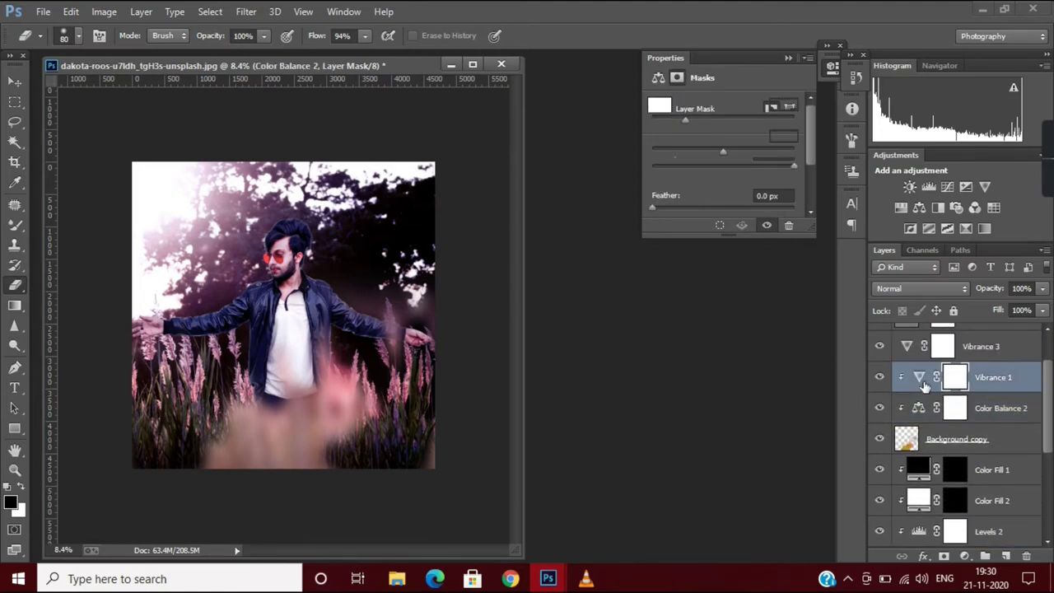
{"action": "left_click", "coordinate": [921, 379]}
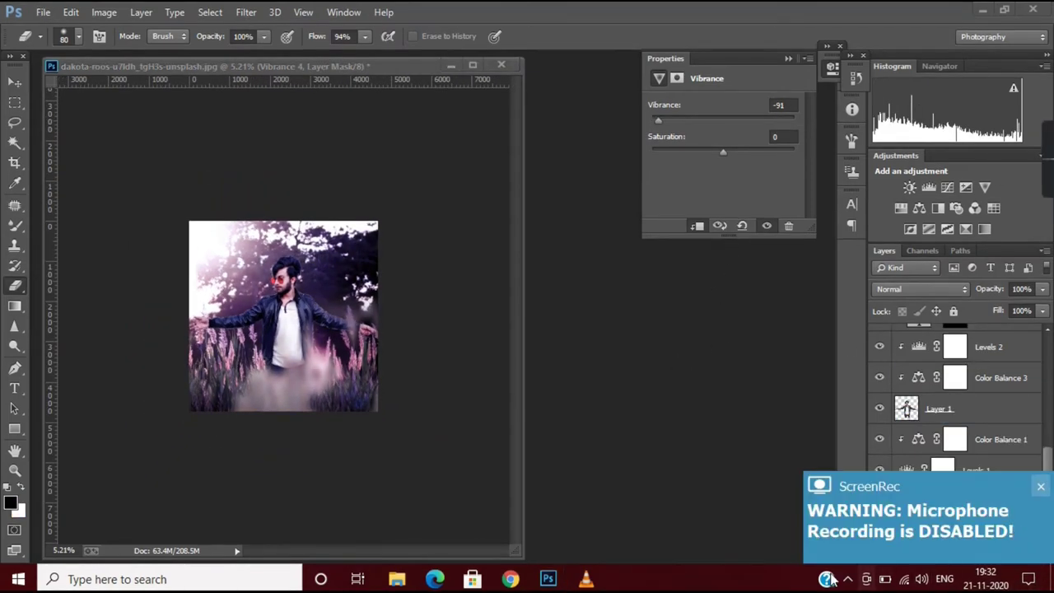
- Merge all visible layers into a single Background layer
{"action": "left_click", "coordinate": [1041, 485]}
{"action": "right_click", "coordinate": [960, 529]}
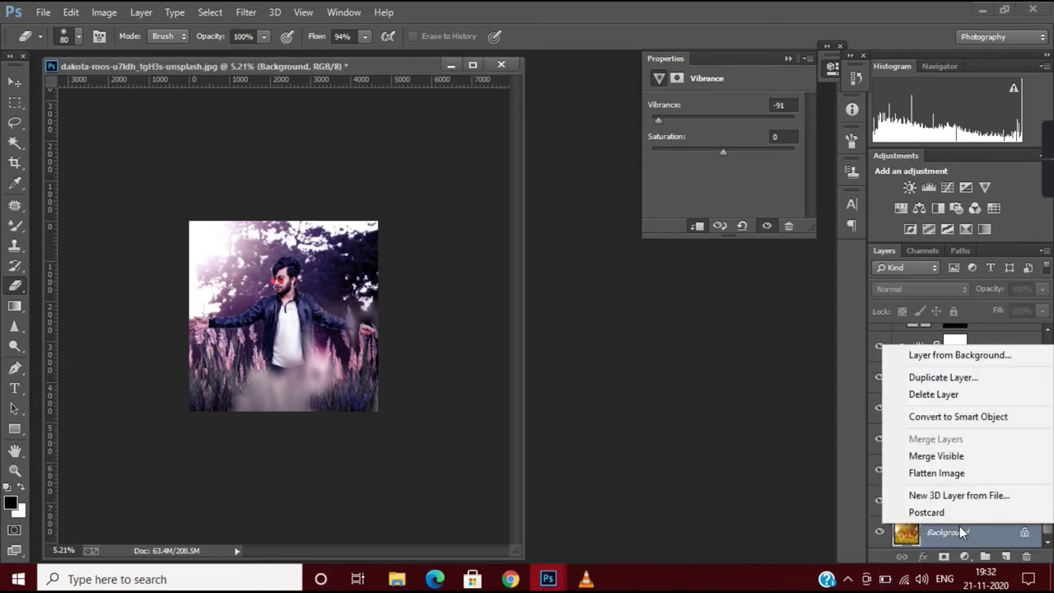
{"action": "left_click", "coordinate": [946, 458]}
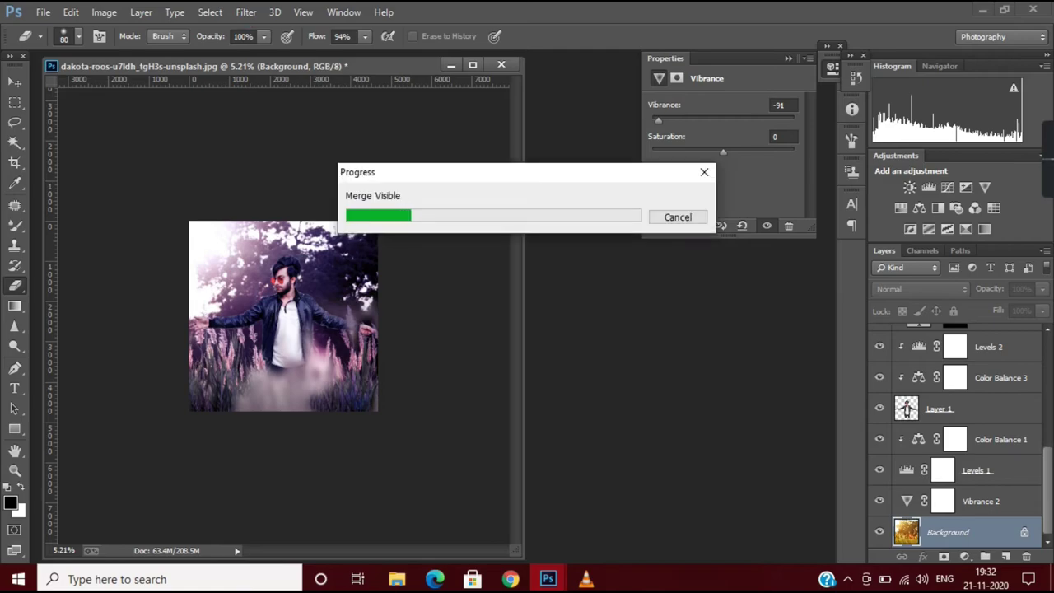
- In the Camera Raw Filter, set exposure to -0.35, highlights to -100 and whites to +26
{"action": "left_click", "coordinate": [245, 11]}
{"action": "left_click", "coordinate": [270, 101]}
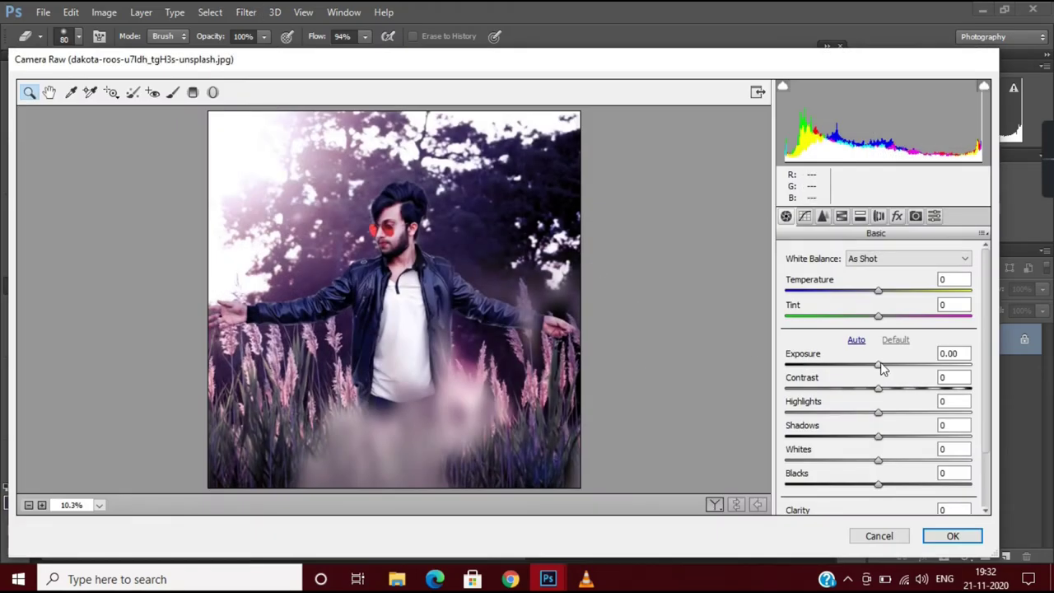
{"action": "mouse_move", "coordinate": [879, 369]}
{"action": "left_mouse_down"}
{"action": "mouse_move", "coordinate": [854, 388]}
{"action": "mouse_move", "coordinate": [779, 408]}
{"action": "mouse_move", "coordinate": [809, 412]}
{"action": "left_mouse_up"}
{"action": "left_click_drag", "start_coordinate": [878, 484], "coordinate": [958, 484]}
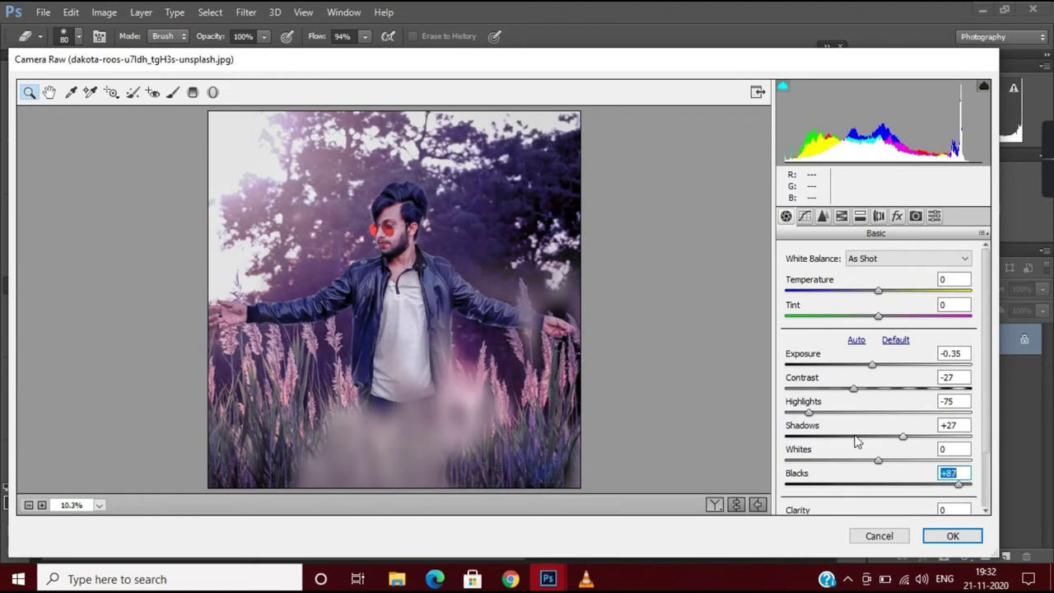
{"action": "mouse_move", "coordinate": [879, 435]}
{"action": "left_mouse_down"}
{"action": "mouse_move", "coordinate": [806, 436]}
{"action": "mouse_move", "coordinate": [842, 436]}
{"action": "left_mouse_up"}
{"action": "mouse_move", "coordinate": [958, 484]}
{"action": "left_mouse_down"}
{"action": "mouse_move", "coordinate": [890, 484]}
{"action": "mouse_move", "coordinate": [916, 456]}
{"action": "mouse_move", "coordinate": [900, 468]}
{"action": "left_mouse_up"}
{"action": "left_click_drag", "start_coordinate": [809, 412], "coordinate": [778, 408]}
- Reduce contrast to -29 and rebalance shadows and blacks, with blacks at +36
{"action": "left_click_drag", "start_coordinate": [854, 388], "coordinate": [851, 388]}
{"action": "left_click_drag", "start_coordinate": [842, 436], "coordinate": [903, 437]}
{"action": "left_click_drag", "start_coordinate": [890, 485], "coordinate": [828, 482]}
{"action": "mouse_move", "coordinate": [903, 436]}
{"action": "left_mouse_down"}
{"action": "mouse_move", "coordinate": [829, 431]}
{"action": "mouse_move", "coordinate": [881, 436]}
{"action": "left_mouse_up"}
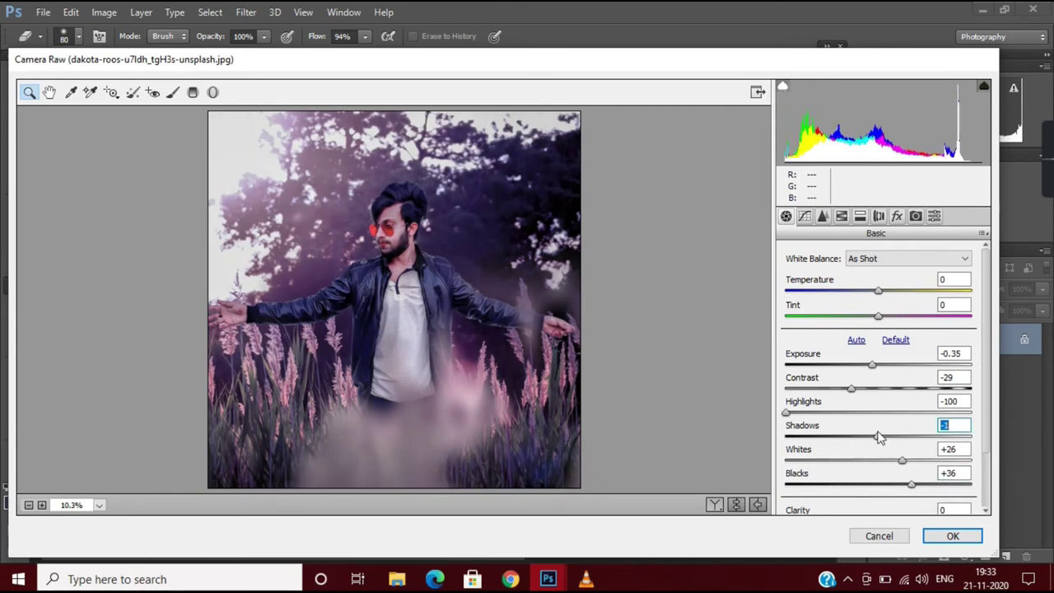
{"action": "mouse_move", "coordinate": [828, 485]}
{"action": "left_mouse_down"}
{"action": "mouse_move", "coordinate": [894, 454]}
{"action": "mouse_move", "coordinate": [872, 477]}
{"action": "mouse_move", "coordinate": [883, 501]}
{"action": "left_mouse_up"}
{"action": "key", "text": "ctrl+alt+2"}
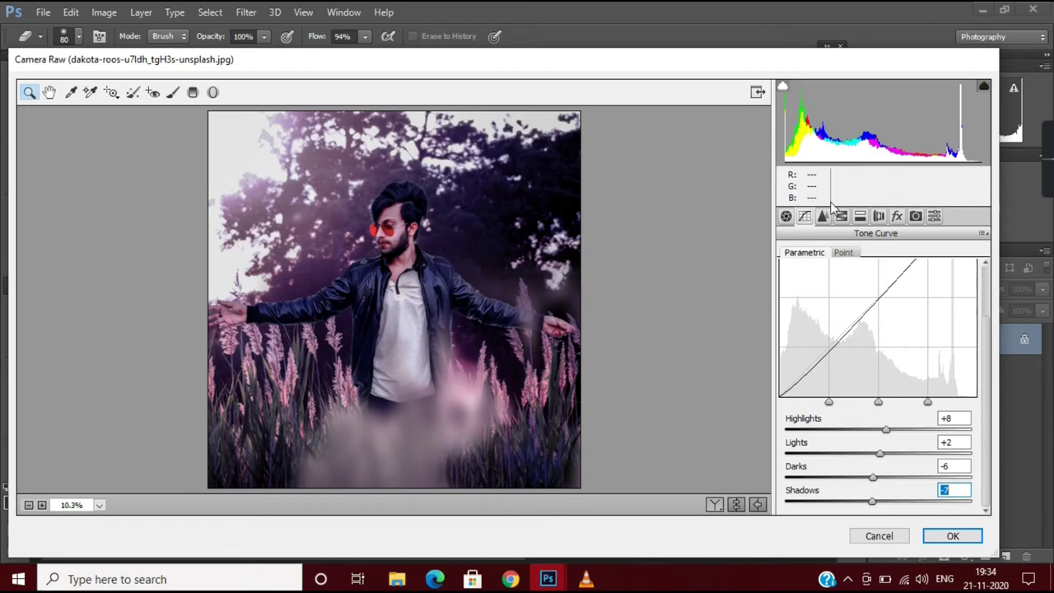
- Set the orange saturation in HSL, brighten the red luminance and darken the purple luminance
{"action": "left_click", "coordinate": [841, 216]}
{"action": "left_click_drag", "start_coordinate": [879, 351], "coordinate": [789, 385]}
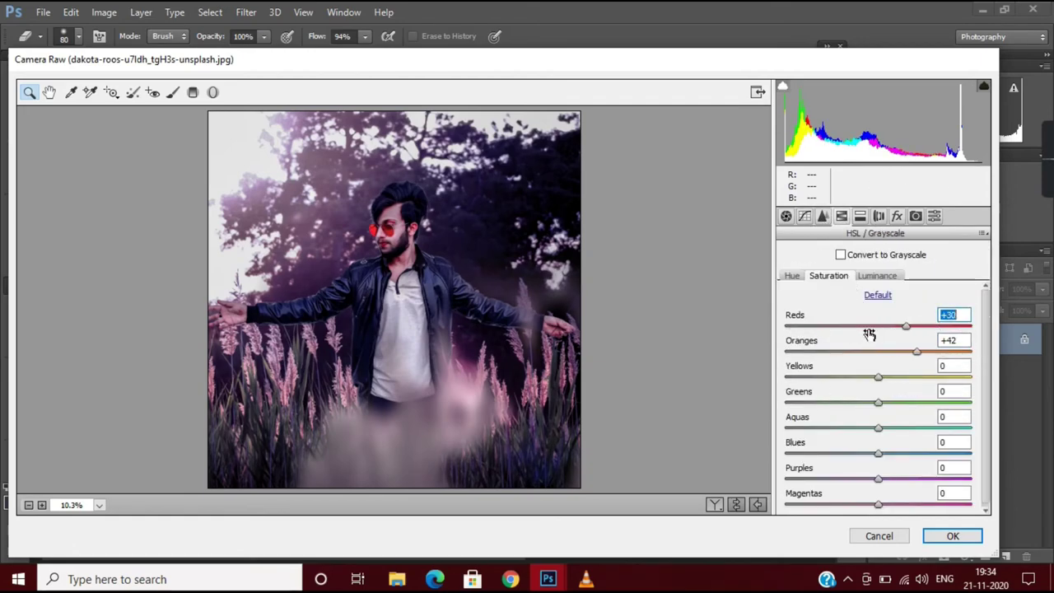
{"action": "left_click", "coordinate": [877, 275]}
{"action": "left_click_drag", "start_coordinate": [878, 326], "coordinate": [972, 327]}
{"action": "mouse_move", "coordinate": [878, 479]}
{"action": "left_mouse_down"}
{"action": "mouse_move", "coordinate": [866, 478]}
{"action": "mouse_move", "coordinate": [882, 501]}
{"action": "mouse_move", "coordinate": [841, 476]}
{"action": "mouse_move", "coordinate": [962, 430]}
{"action": "left_mouse_up"}
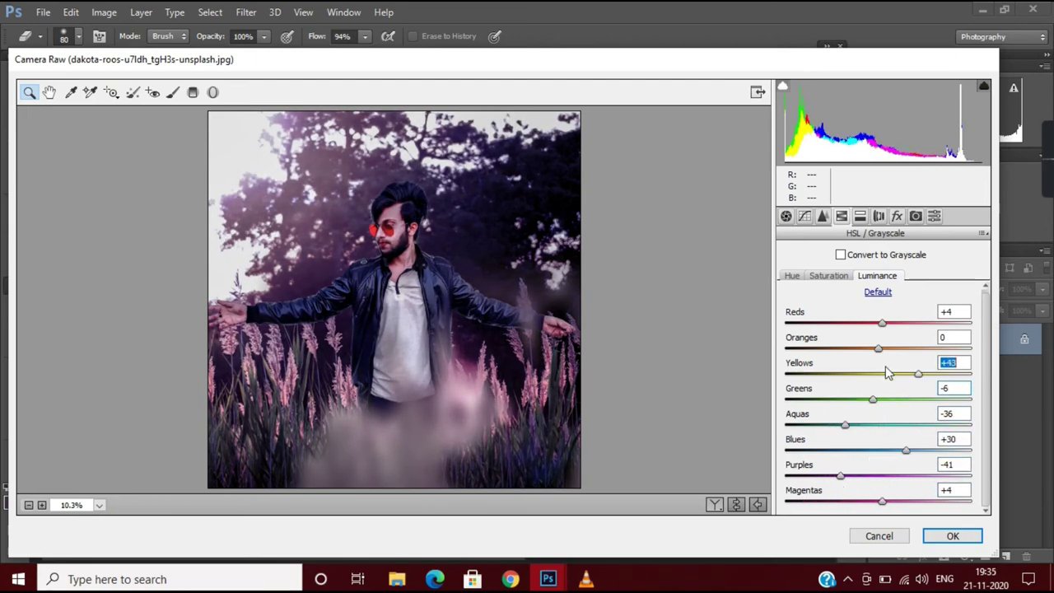
- Boost blue saturation and raise purple saturation slightly
{"action": "left_click", "coordinate": [827, 275]}
{"action": "left_click_drag", "start_coordinate": [878, 453], "coordinate": [976, 429]}
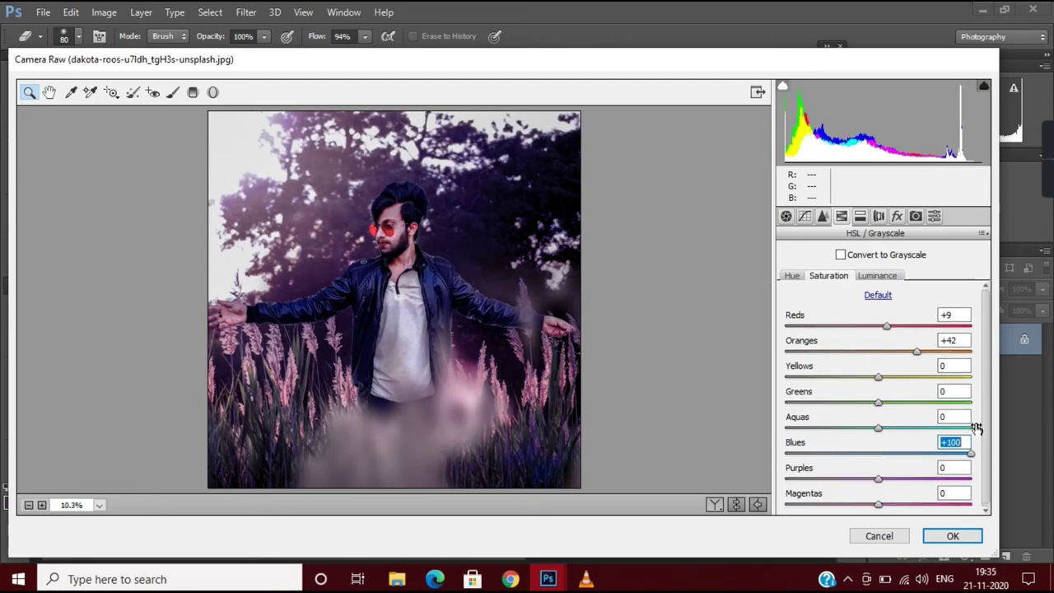
{"action": "mouse_move", "coordinate": [878, 479]}
{"action": "left_mouse_down"}
{"action": "mouse_move", "coordinate": [955, 504]}
{"action": "mouse_move", "coordinate": [871, 476]}
{"action": "mouse_move", "coordinate": [853, 458]}
{"action": "left_mouse_up"}
{"action": "left_click", "coordinate": [791, 276]}
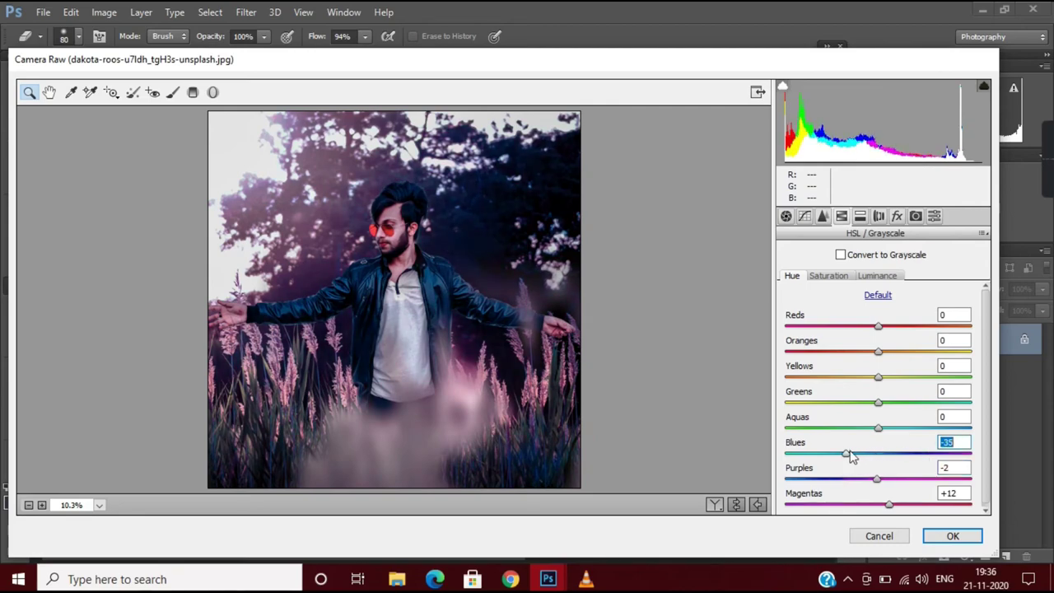
- Shift the green and blue calibration primaries, with green primary saturation at -8
{"action": "left_click", "coordinate": [915, 216]}
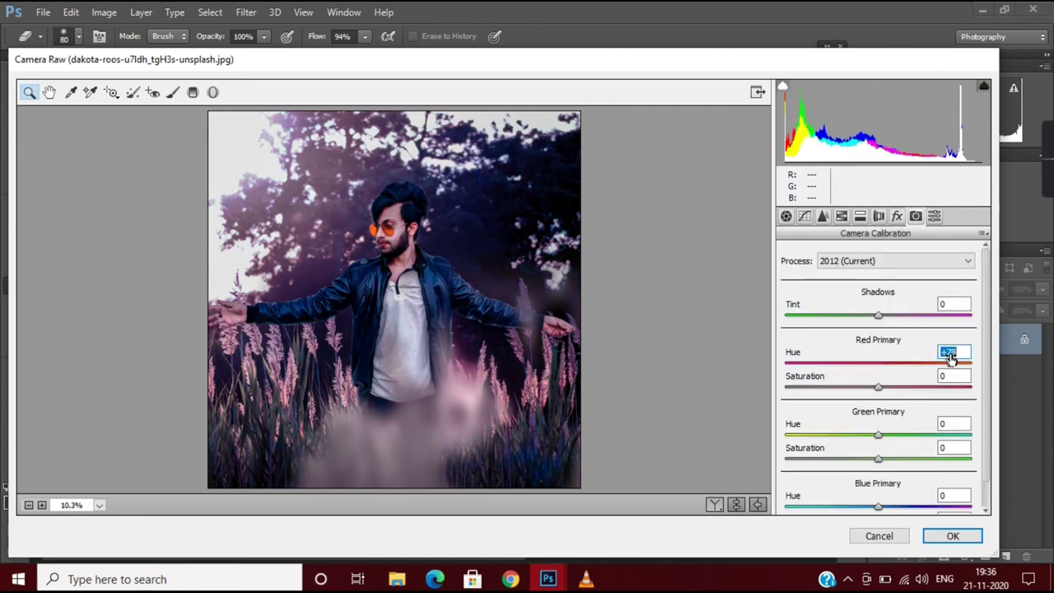
{"action": "mouse_move", "coordinate": [878, 435]}
{"action": "left_mouse_down"}
{"action": "mouse_move", "coordinate": [859, 437]}
{"action": "mouse_move", "coordinate": [881, 501]}
{"action": "left_mouse_up"}
{"action": "scroll", "coordinate": [878, 451], "scroll_direction": "down", "scroll_amount": 1}
{"action": "left_click", "coordinate": [880, 478]}
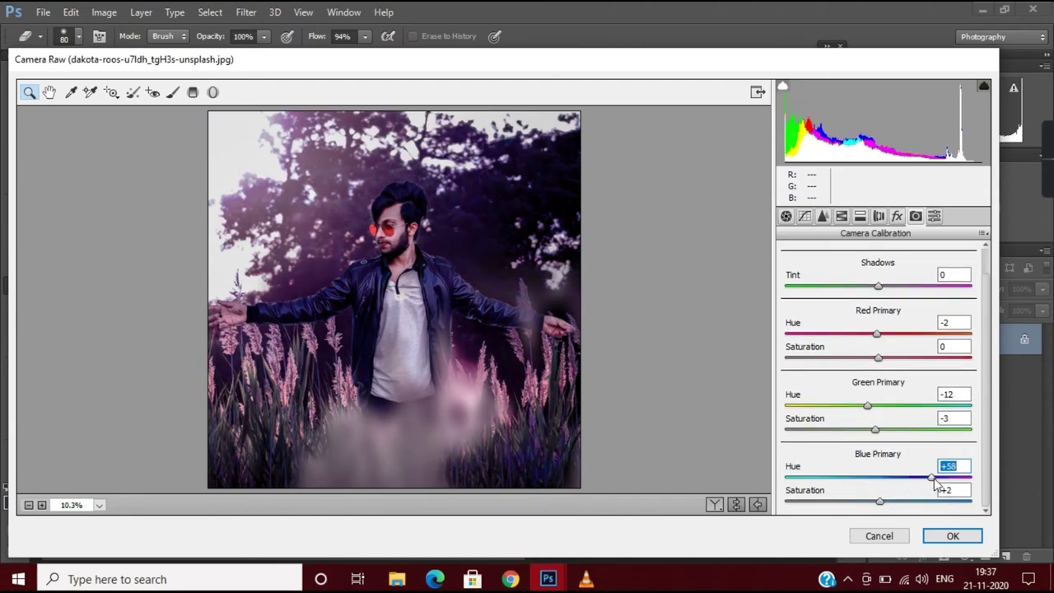
{"action": "left_click_drag", "start_coordinate": [856, 440], "coordinate": [866, 422]}
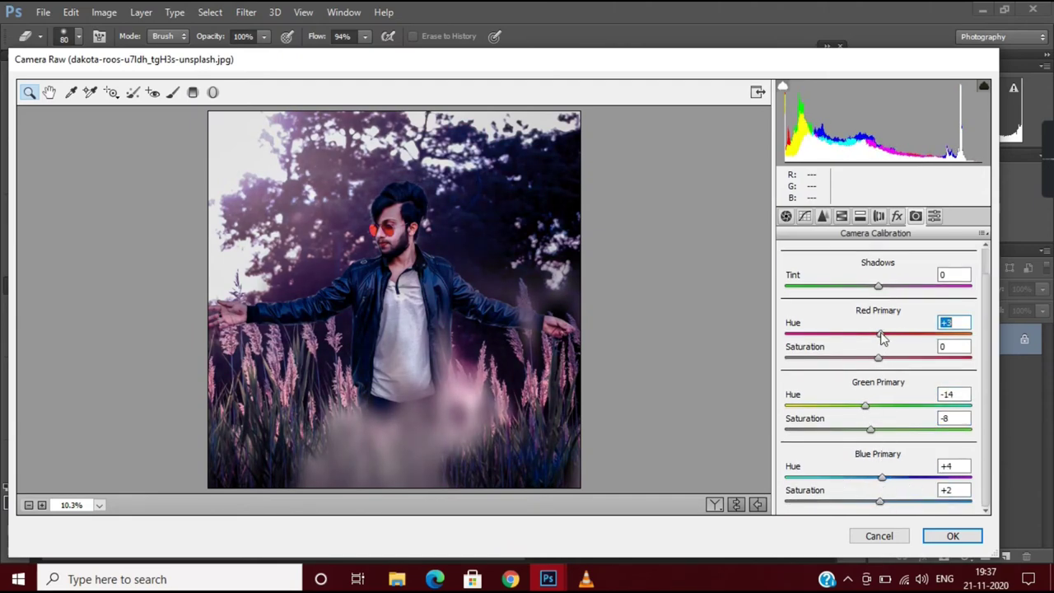
- Deepen shadows to -63, raise blacks to +42, and apply the Camera Raw grade
{"action": "left_click", "coordinate": [787, 216]}
{"action": "scroll", "coordinate": [890, 313], "scroll_direction": "up", "scroll_amount": 1}
{"action": "left_click", "coordinate": [892, 318]}
{"action": "left_click", "coordinate": [880, 294]}
{"action": "scroll", "coordinate": [881, 346], "scroll_direction": "down", "scroll_amount": 1}
{"action": "left_click", "coordinate": [886, 412]}
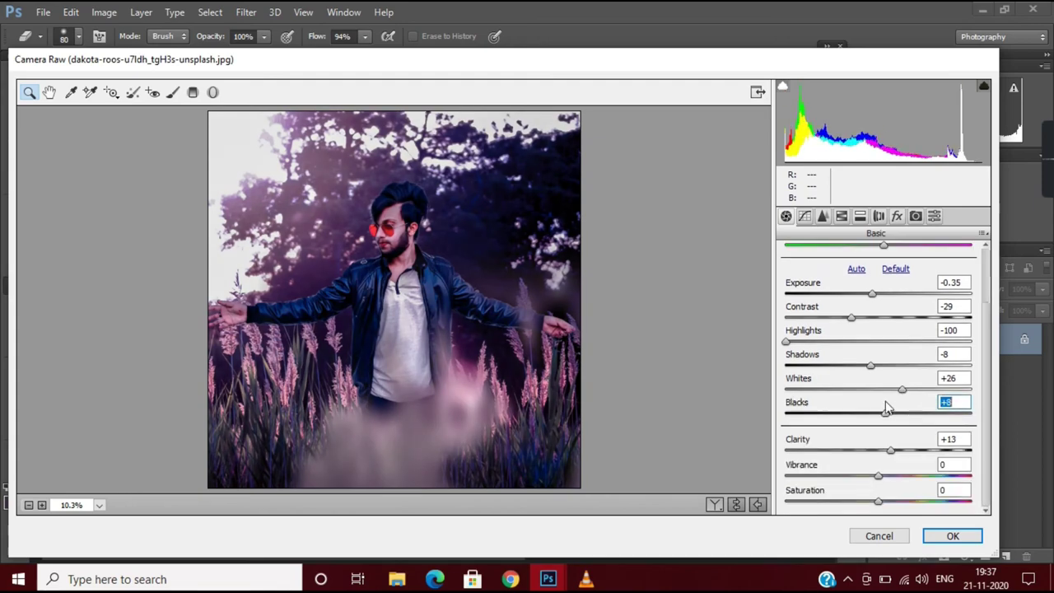
{"action": "left_click_drag", "start_coordinate": [871, 365], "coordinate": [901, 365]}
{"action": "left_click_drag", "start_coordinate": [886, 412], "coordinate": [917, 412]}
{"action": "left_click_drag", "start_coordinate": [901, 365], "coordinate": [821, 365]}
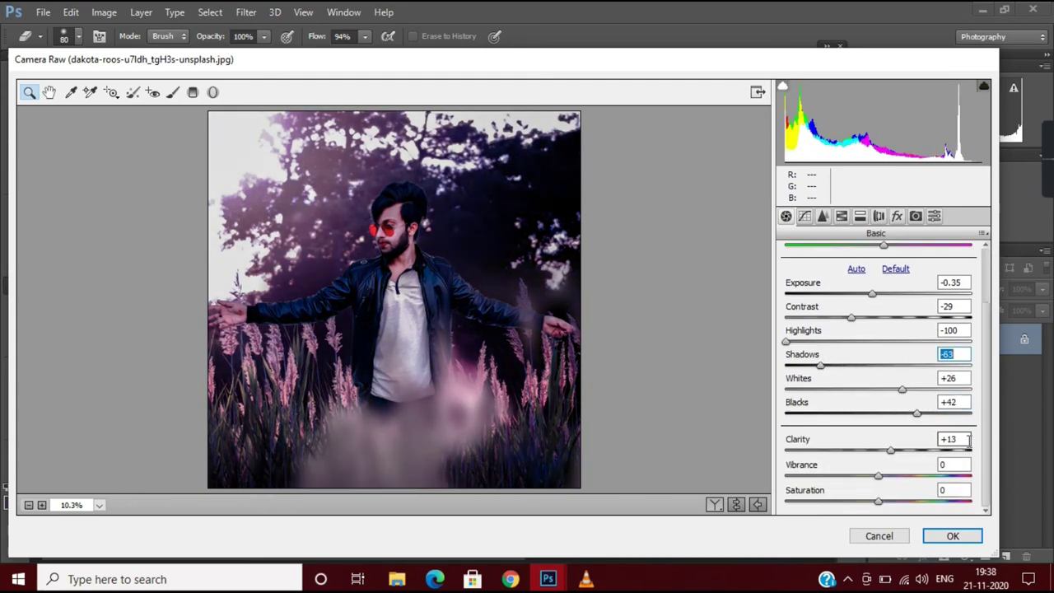
{"action": "key", "text": "Return"}
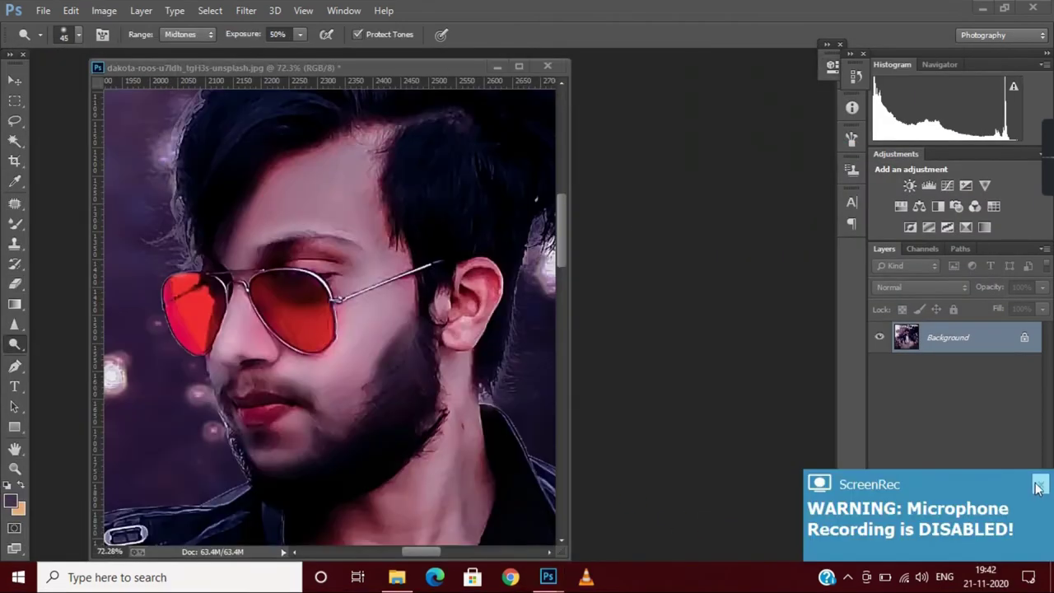
- Add a new empty layer above the photo and select the Mixer Brush tool
{"action": "left_click", "coordinate": [1038, 485]}
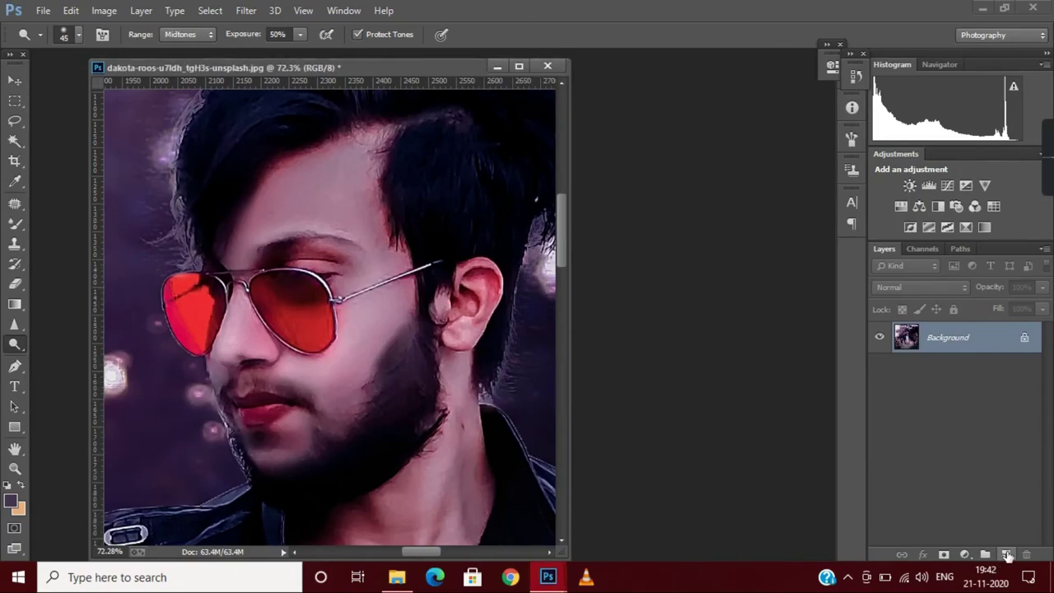
{"action": "left_click", "coordinate": [1007, 556]}
{"action": "left_click", "coordinate": [15, 223]}
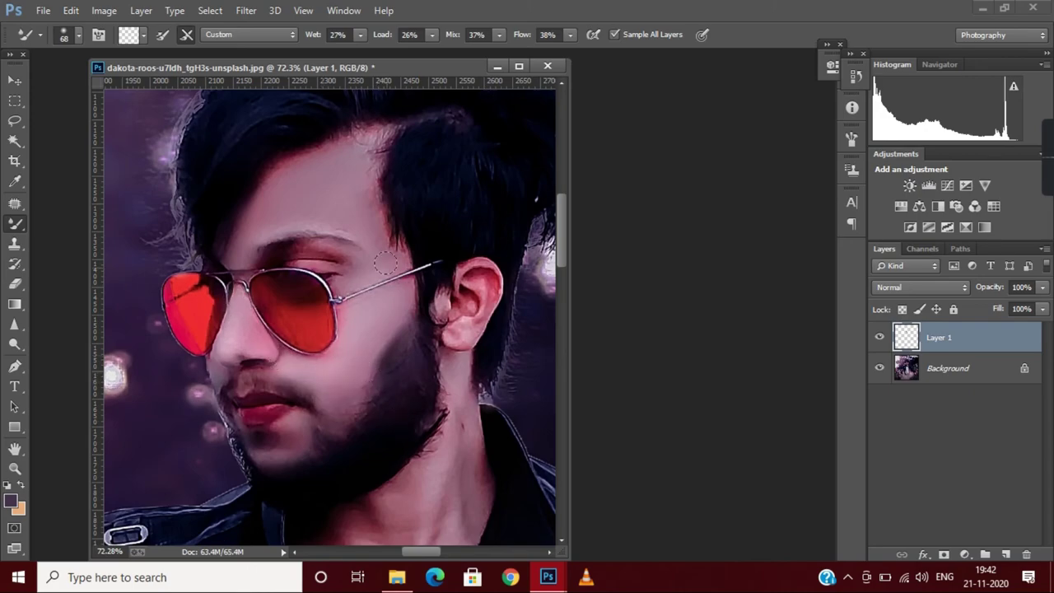
{"action": "scroll", "coordinate": [385, 262], "scroll_direction": "down", "scroll_amount": 5}
{"action": "scroll", "coordinate": [458, 393], "scroll_direction": "down", "scroll_amount": 2}
- Add a grey Solid Color fill layer at reduced opacity and select the Dodge tool
{"action": "left_click", "coordinate": [987, 556]}
{"action": "left_click", "coordinate": [930, 216]}
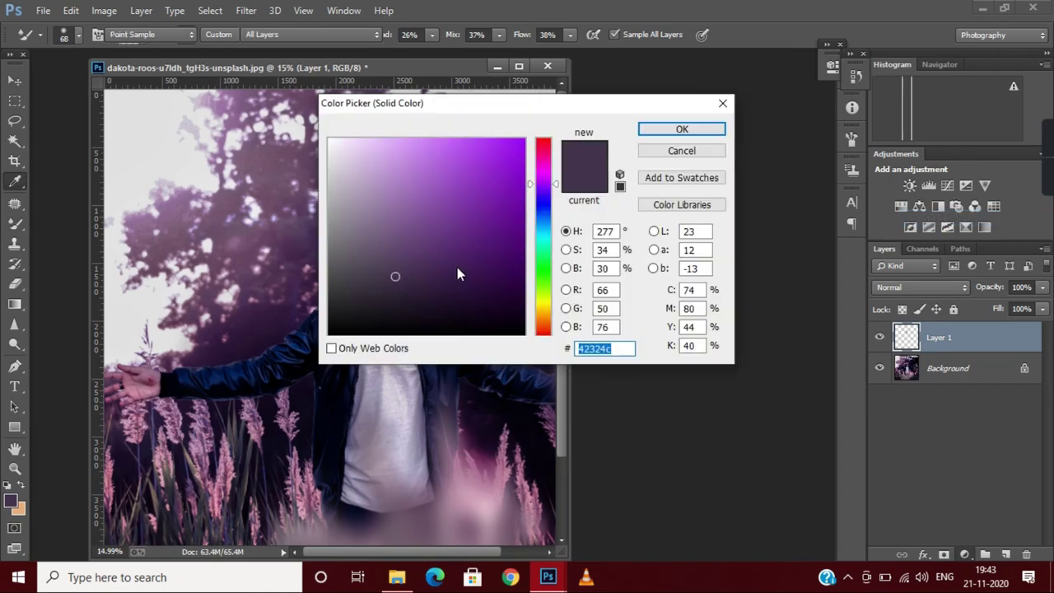
{"action": "left_click", "coordinate": [680, 130]}
{"action": "scroll", "coordinate": [406, 266], "scroll_direction": "up", "scroll_amount": 6}
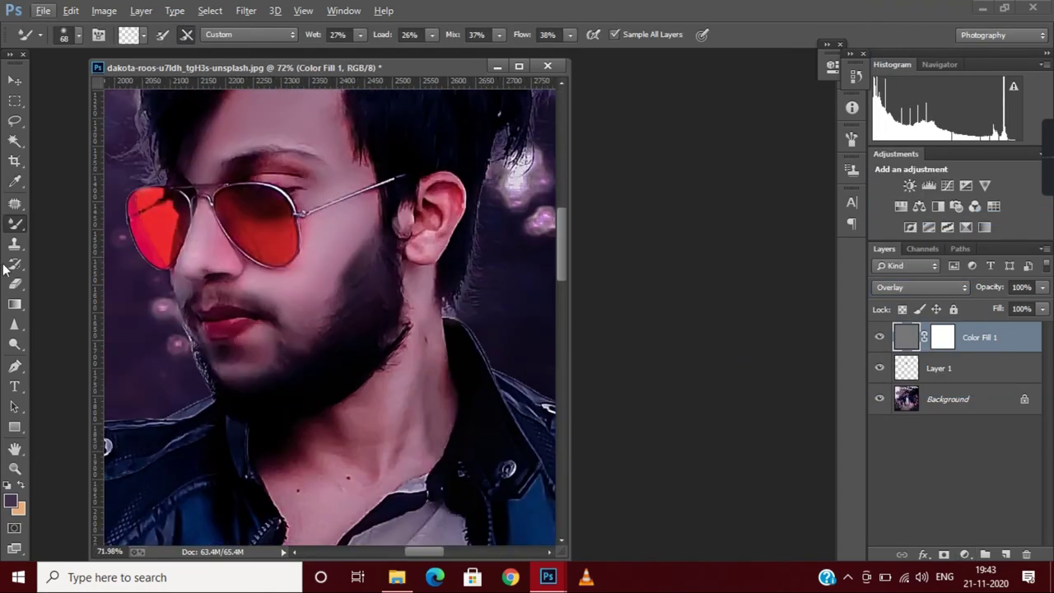
{"action": "right_click", "coordinate": [15, 345]}
{"action": "left_click", "coordinate": [58, 343]}
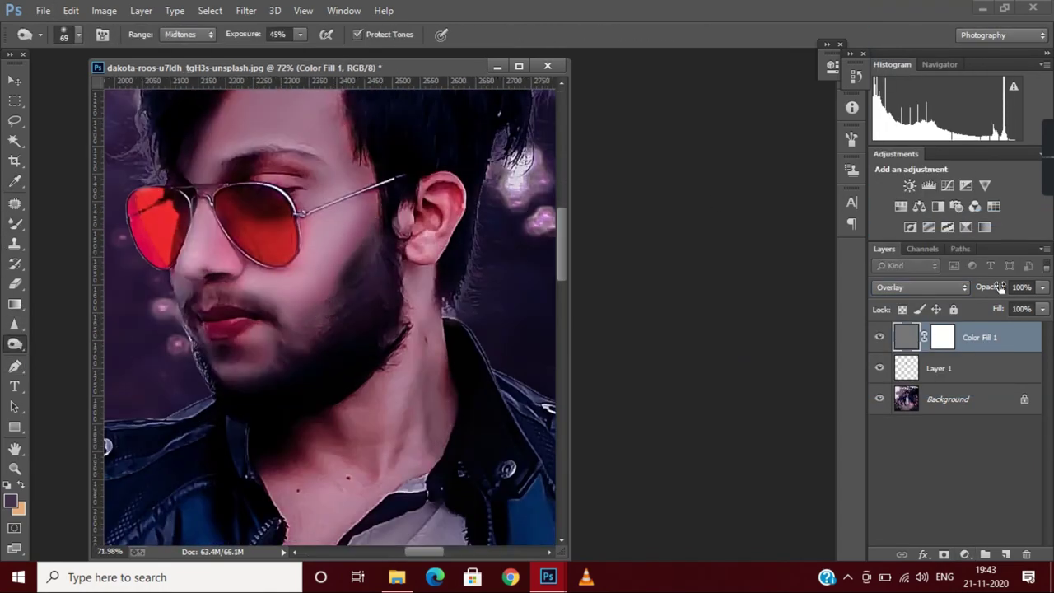
{"action": "left_click_drag", "start_coordinate": [1000, 287], "coordinate": [955, 309]}
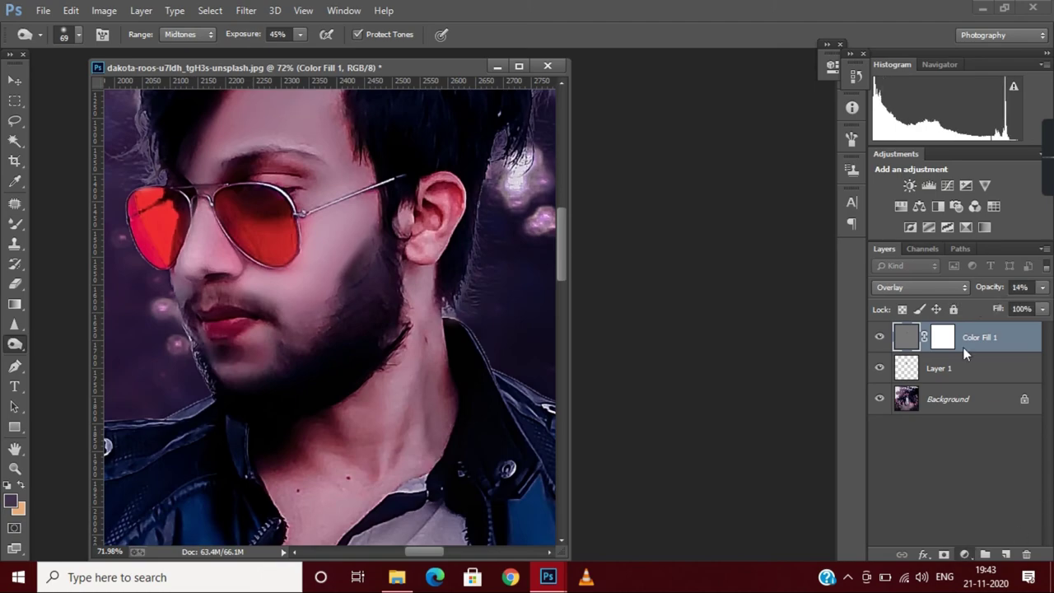
- Add a second grey Solid Color fill layer set to Overlay and select the Burn tool
{"action": "left_click", "coordinate": [965, 554]}
{"action": "left_click", "coordinate": [922, 128]}
{"action": "left_click", "coordinate": [683, 64]}
{"action": "left_click", "coordinate": [921, 287]}
{"action": "left_click", "coordinate": [915, 218]}
{"action": "left_click", "coordinate": [502, 237]}
{"action": "left_click", "coordinate": [504, 233]}
{"action": "right_click", "coordinate": [15, 344]}
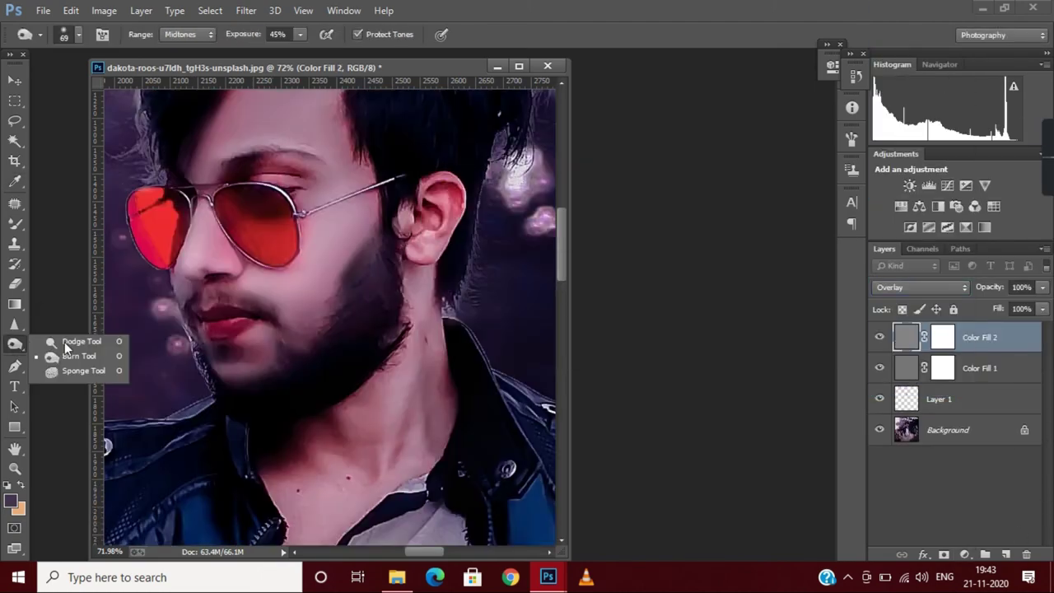
{"action": "left_click", "coordinate": [58, 353]}
{"action": "right_click", "coordinate": [297, 343]}
- Add a Color Lookup adjustment layer using the Kodak 5218 3D LUT
{"action": "scroll", "coordinate": [198, 302], "scroll_direction": "down", "scroll_amount": 3}
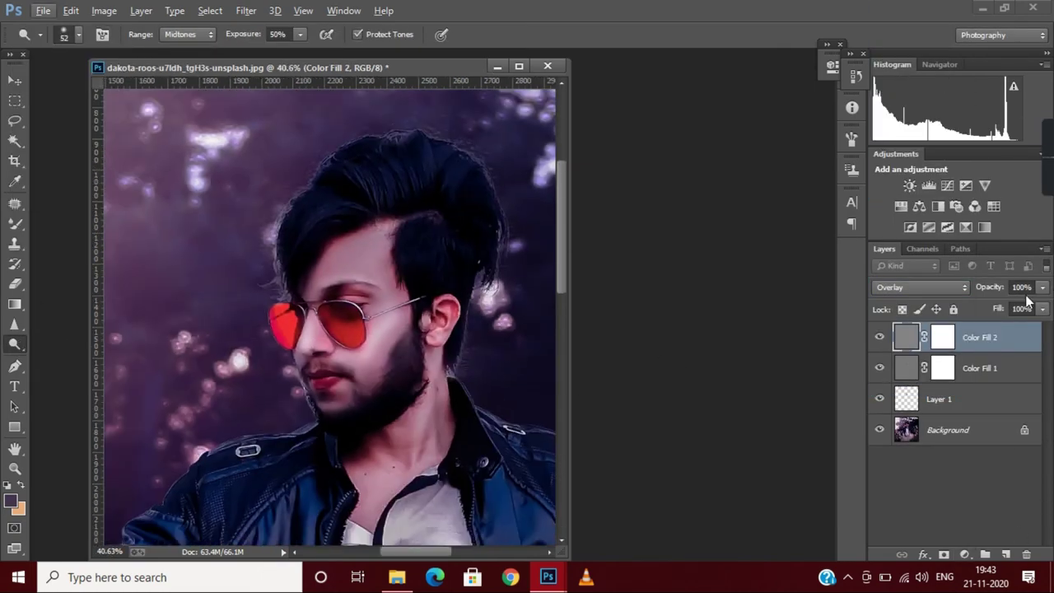
{"action": "scroll", "coordinate": [537, 346], "scroll_direction": "down", "scroll_amount": 4}
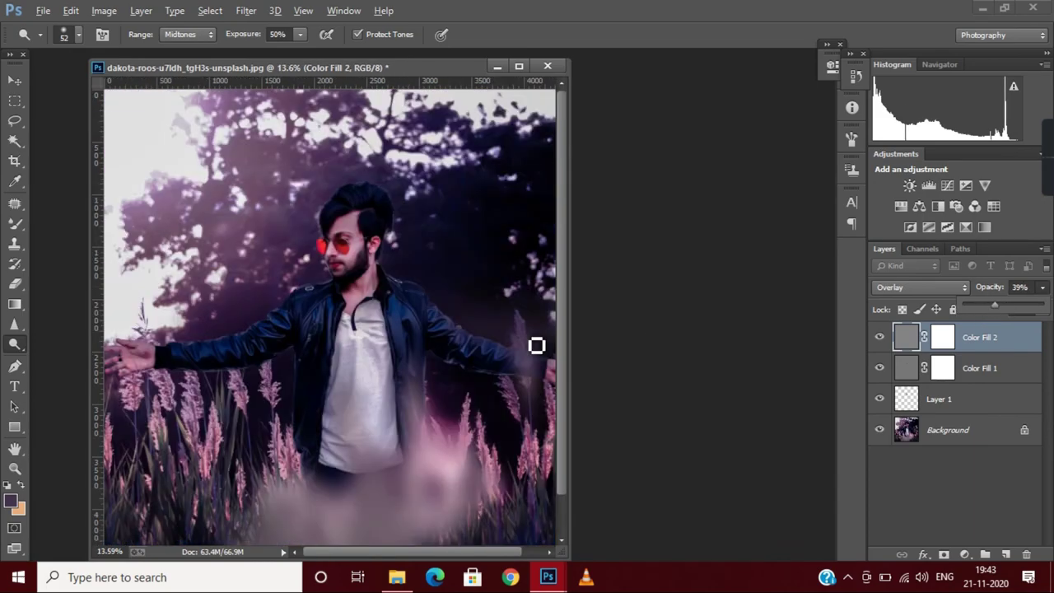
{"action": "left_click", "coordinate": [995, 206]}
{"action": "left_click", "coordinate": [754, 103]}
{"action": "left_click", "coordinate": [808, 456]}
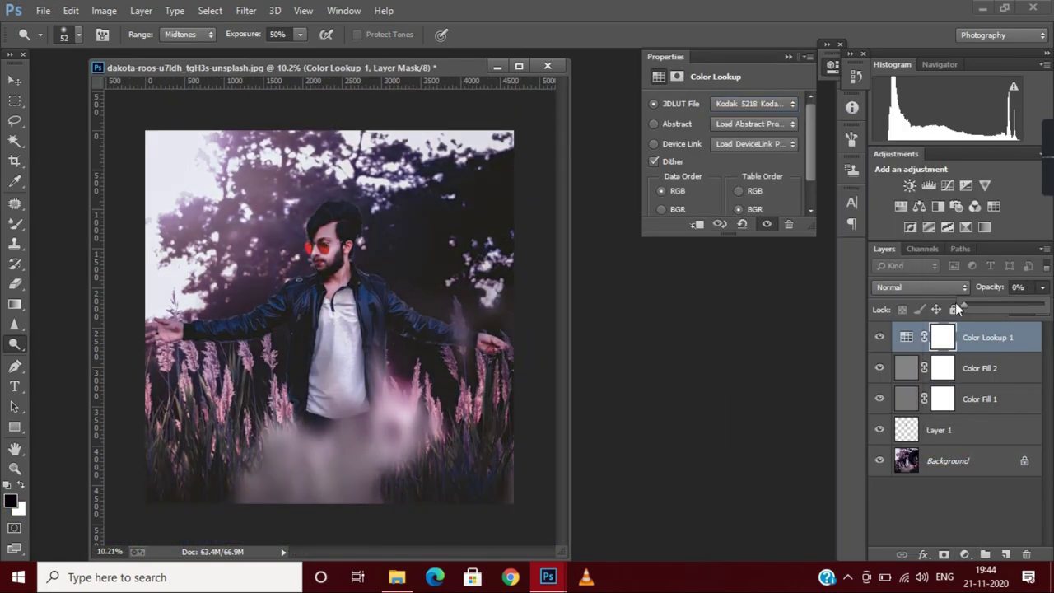
{"action": "left_click", "coordinate": [939, 430]}
{"action": "left_click", "coordinate": [948, 460]}
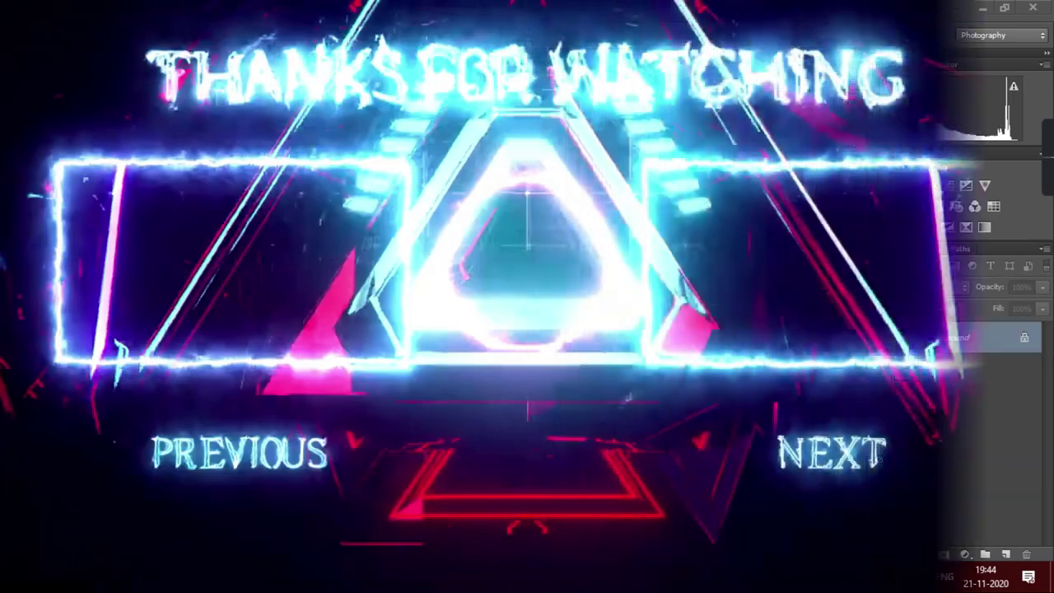